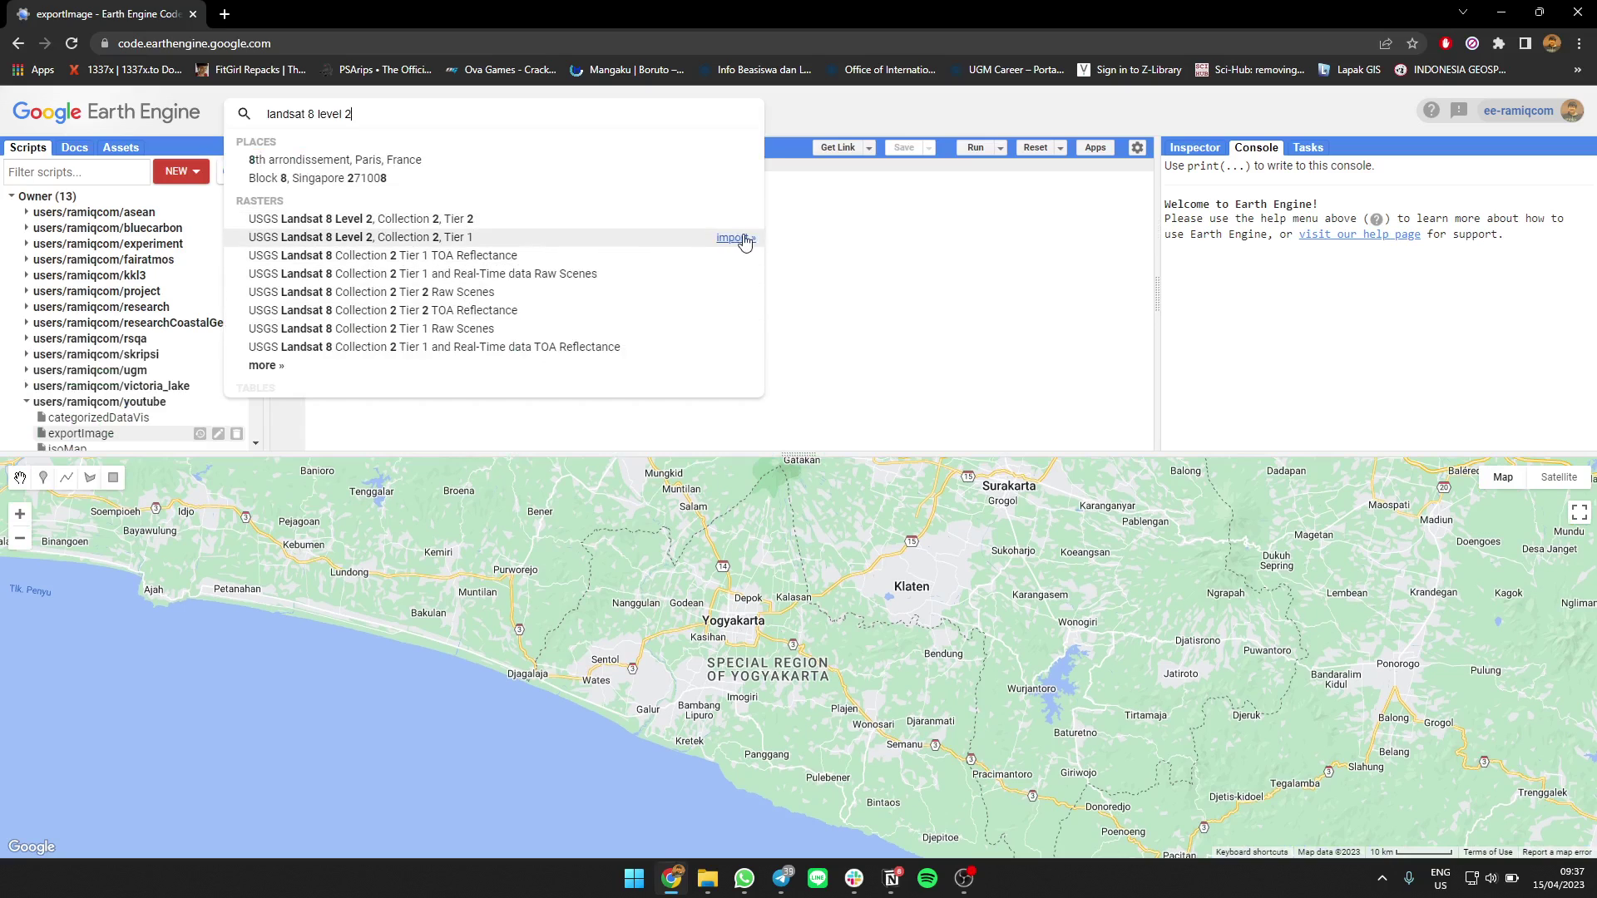
type("landsat 8 level 2")
Step: Import Landsat 8 Level 2 as 'landsat', begin 'var col = ', and draw a rectangle over Yogyakarta
left_click(743, 237)
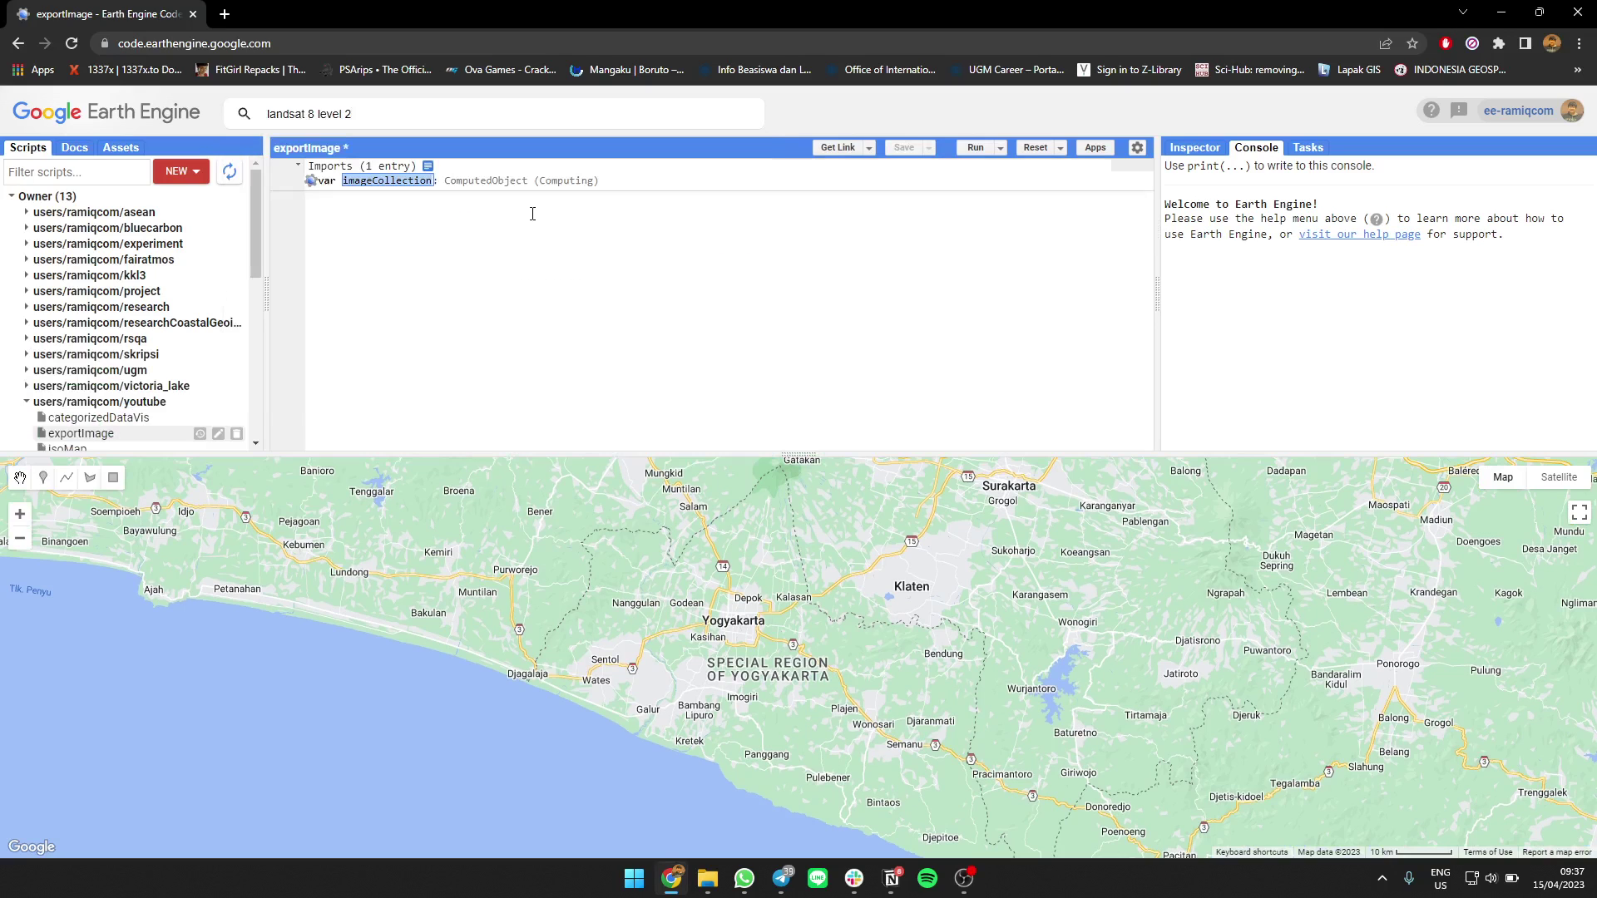
left_click(475, 213)
type("landsat")
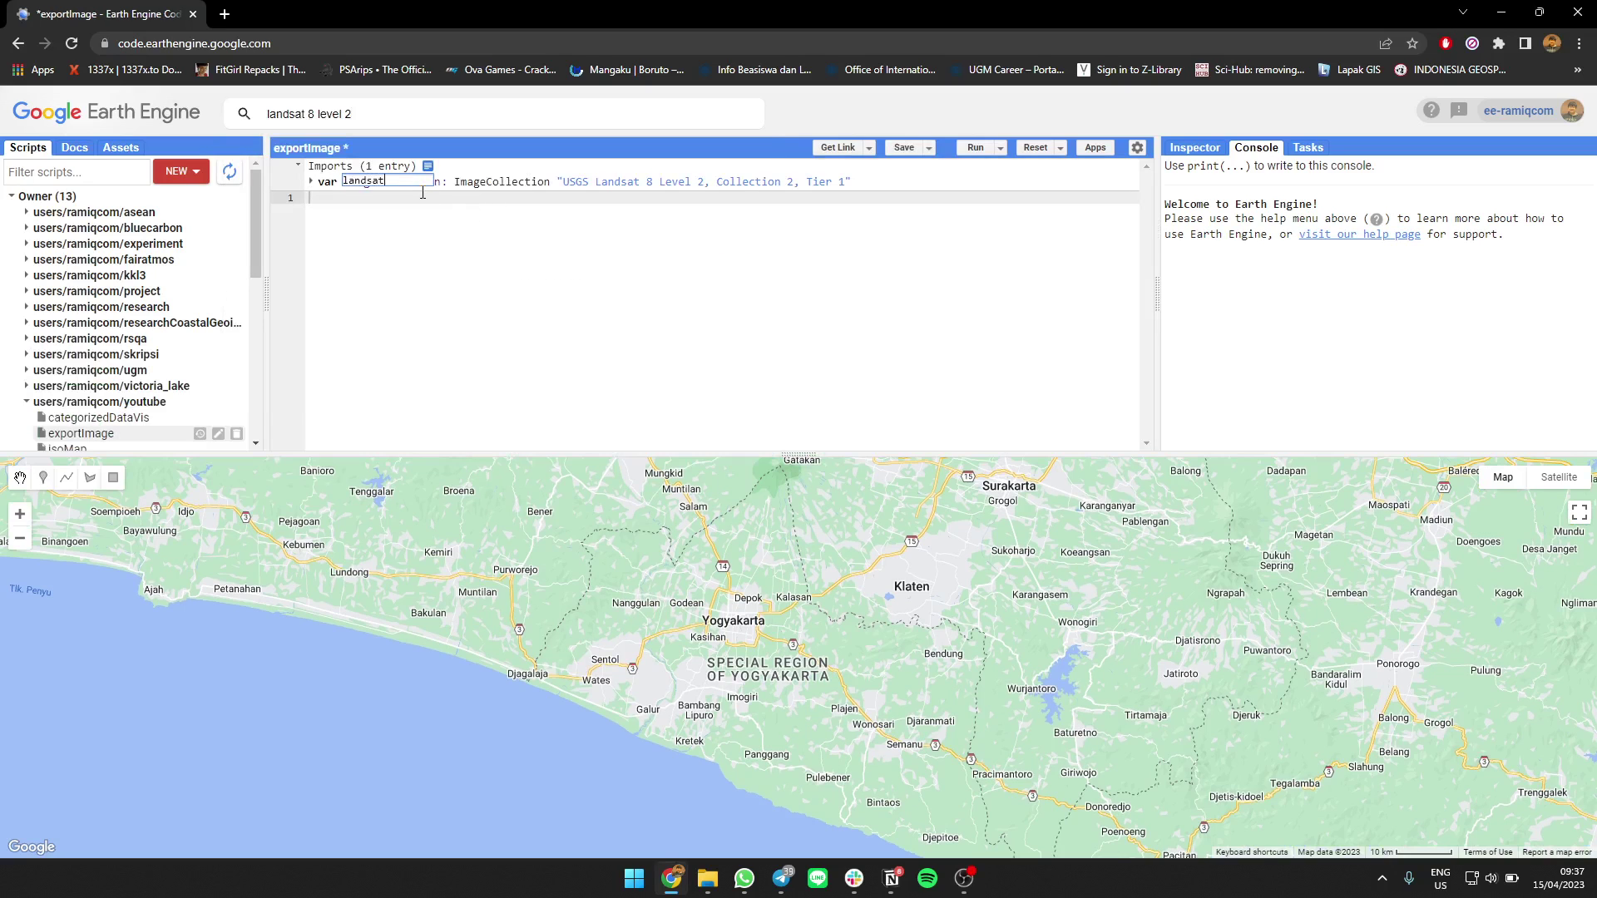
key("Return")
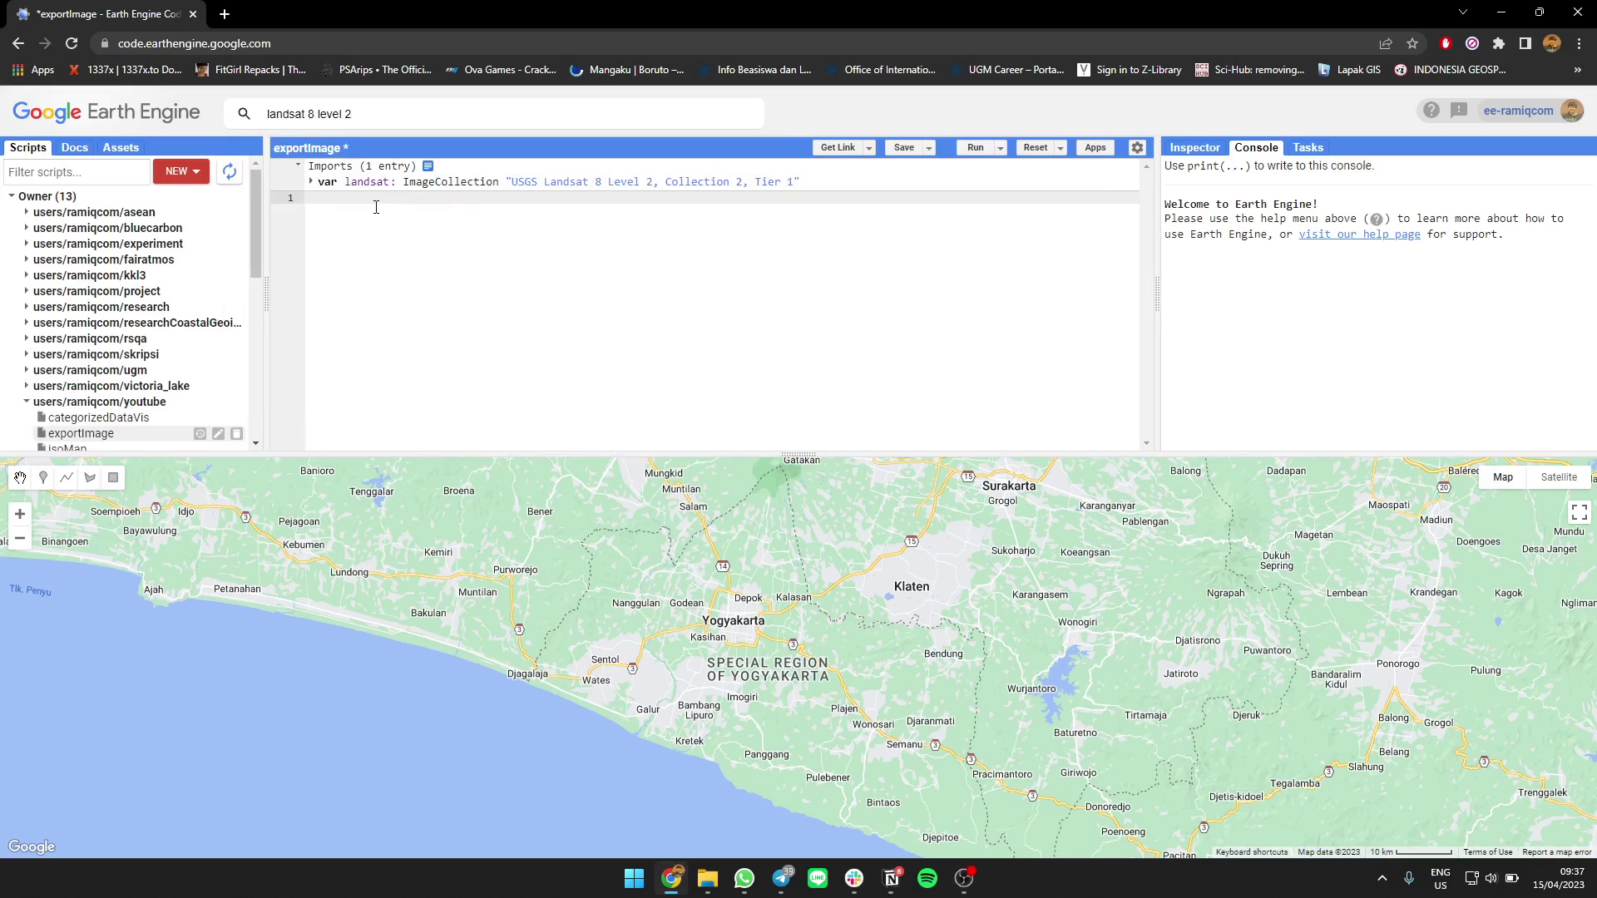
type("var col =")
left_click(112, 478)
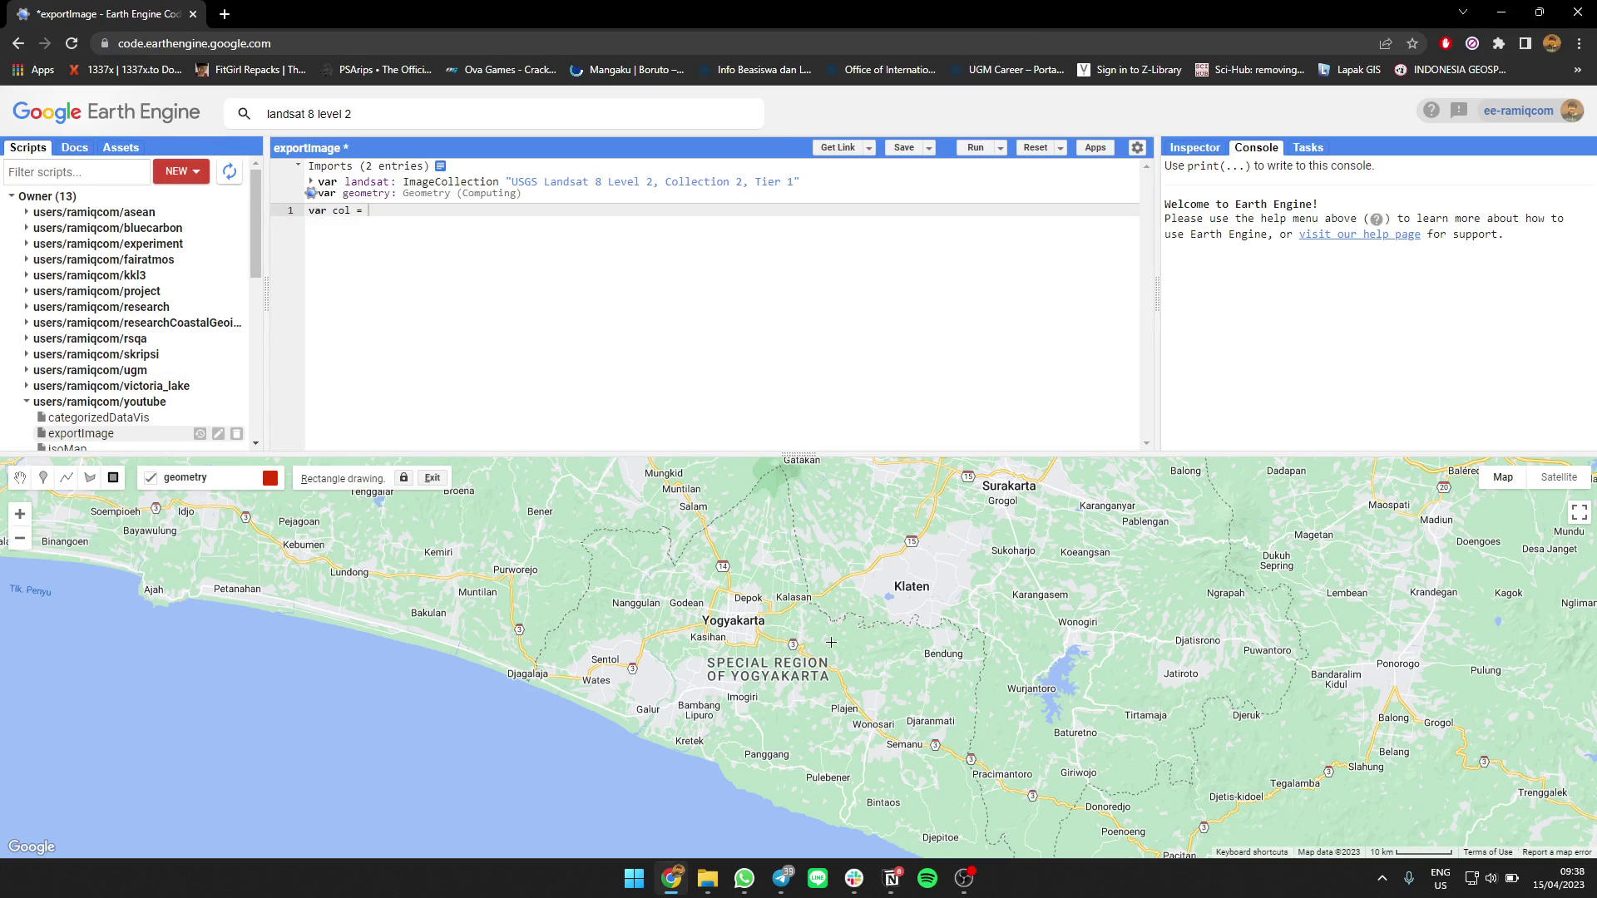
mouse_move(647, 526)
left_mouse_down()
mouse_move(837, 731)
mouse_move(831, 715)
left_mouse_up()
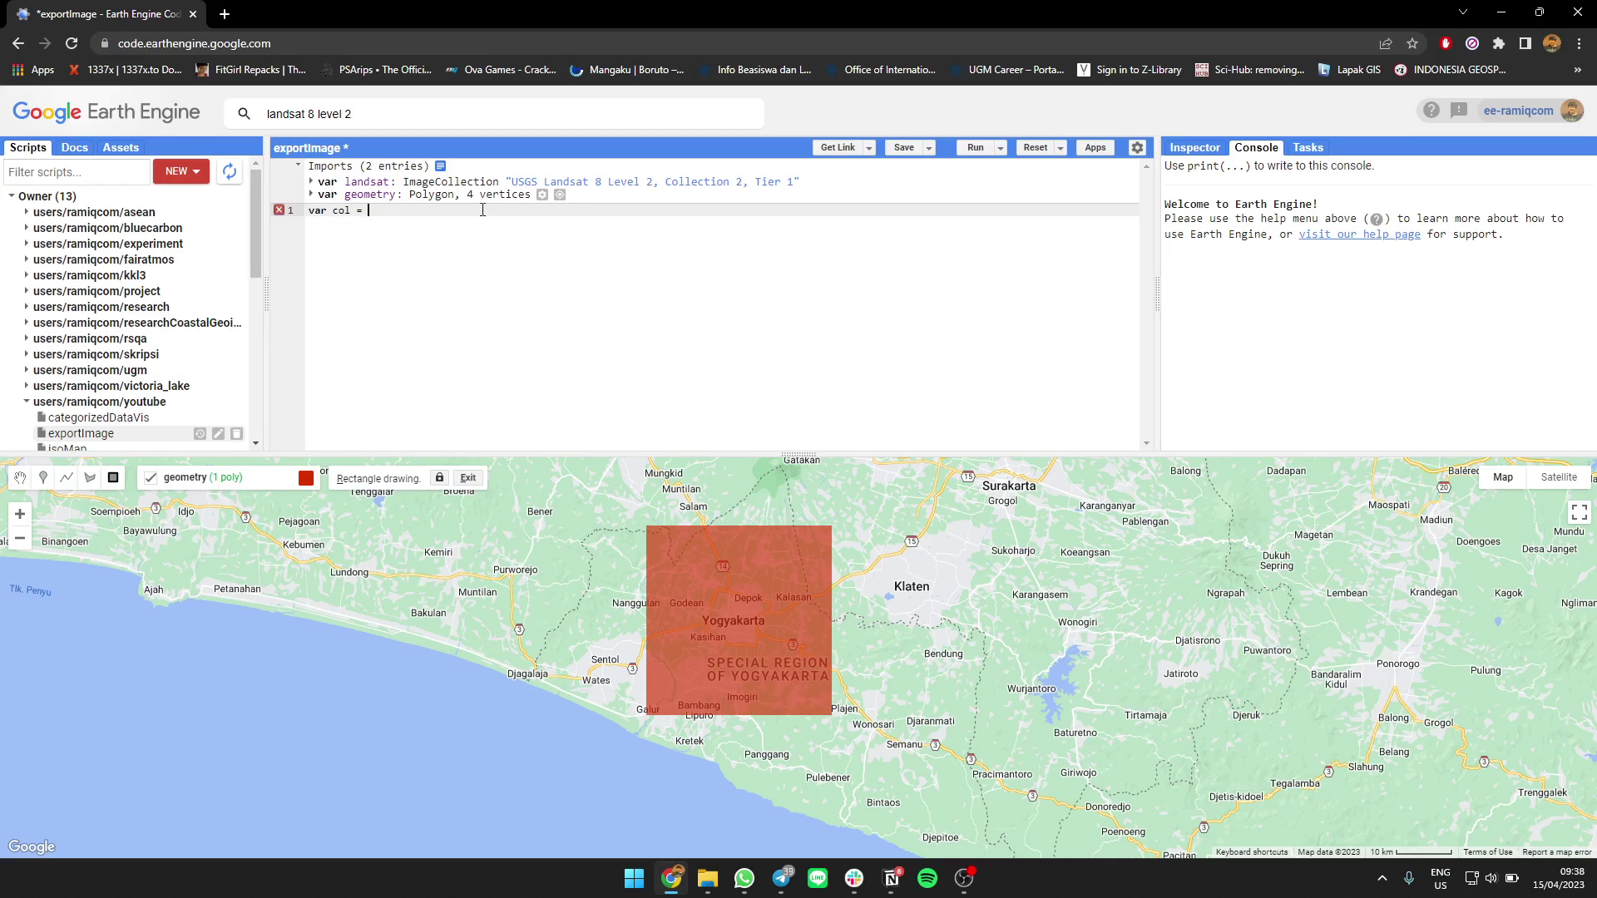
type("landsat.fi")
type("lterBounds")
type("(geomet")
type("ry).")
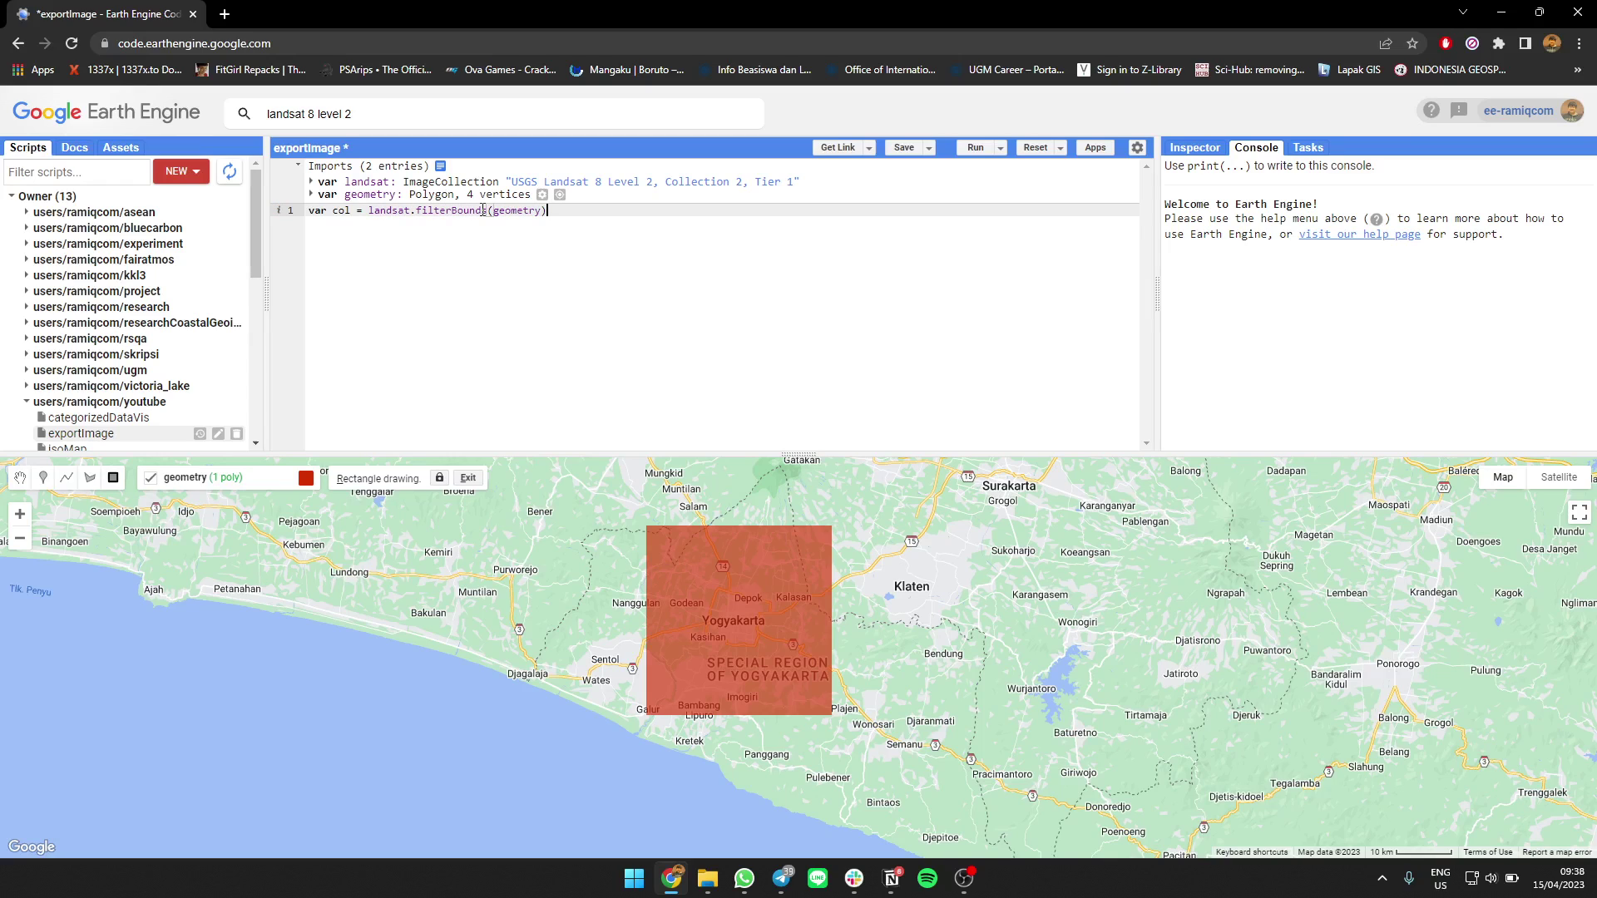
type("filter")
type("(ee.")
type("Filter.lte")
type("('CLOU")
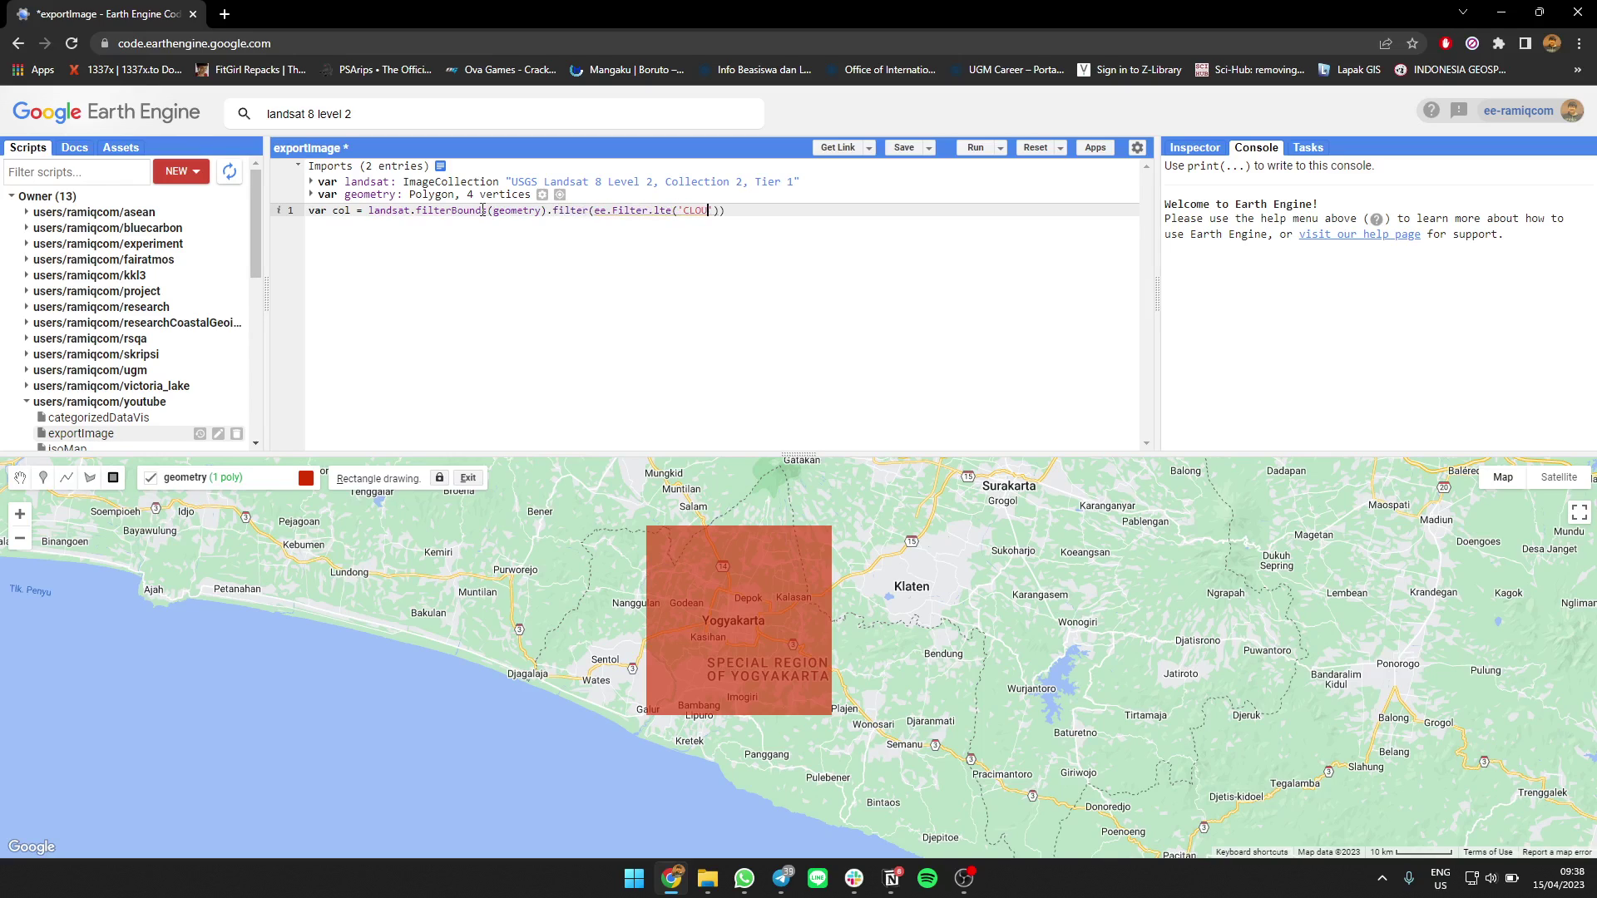
type("D_COVER'")
type(", 10));")
Step: Finish the col line filtering landsat by geometry and CLOUD_COVER ≤ 10, then start print(col)
key("Return")
type("print(")
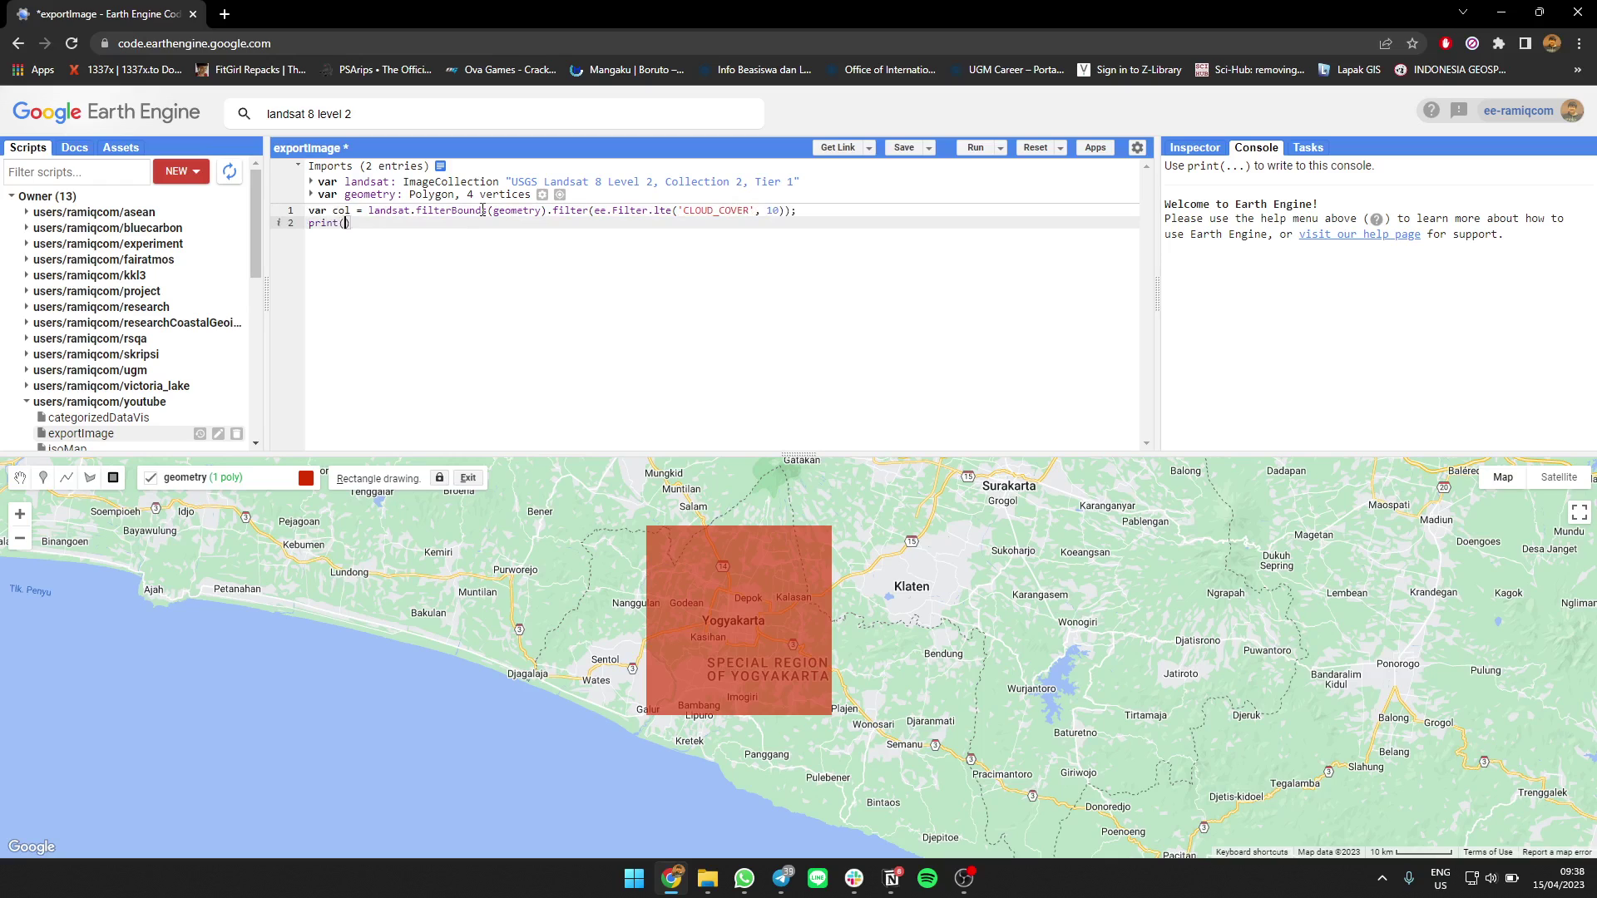
type("col);")
Step: Run with CLOUD_COVER ≤ 10, inspect the printed collection, then rerun with threshold 5
key("ctrl+Return")
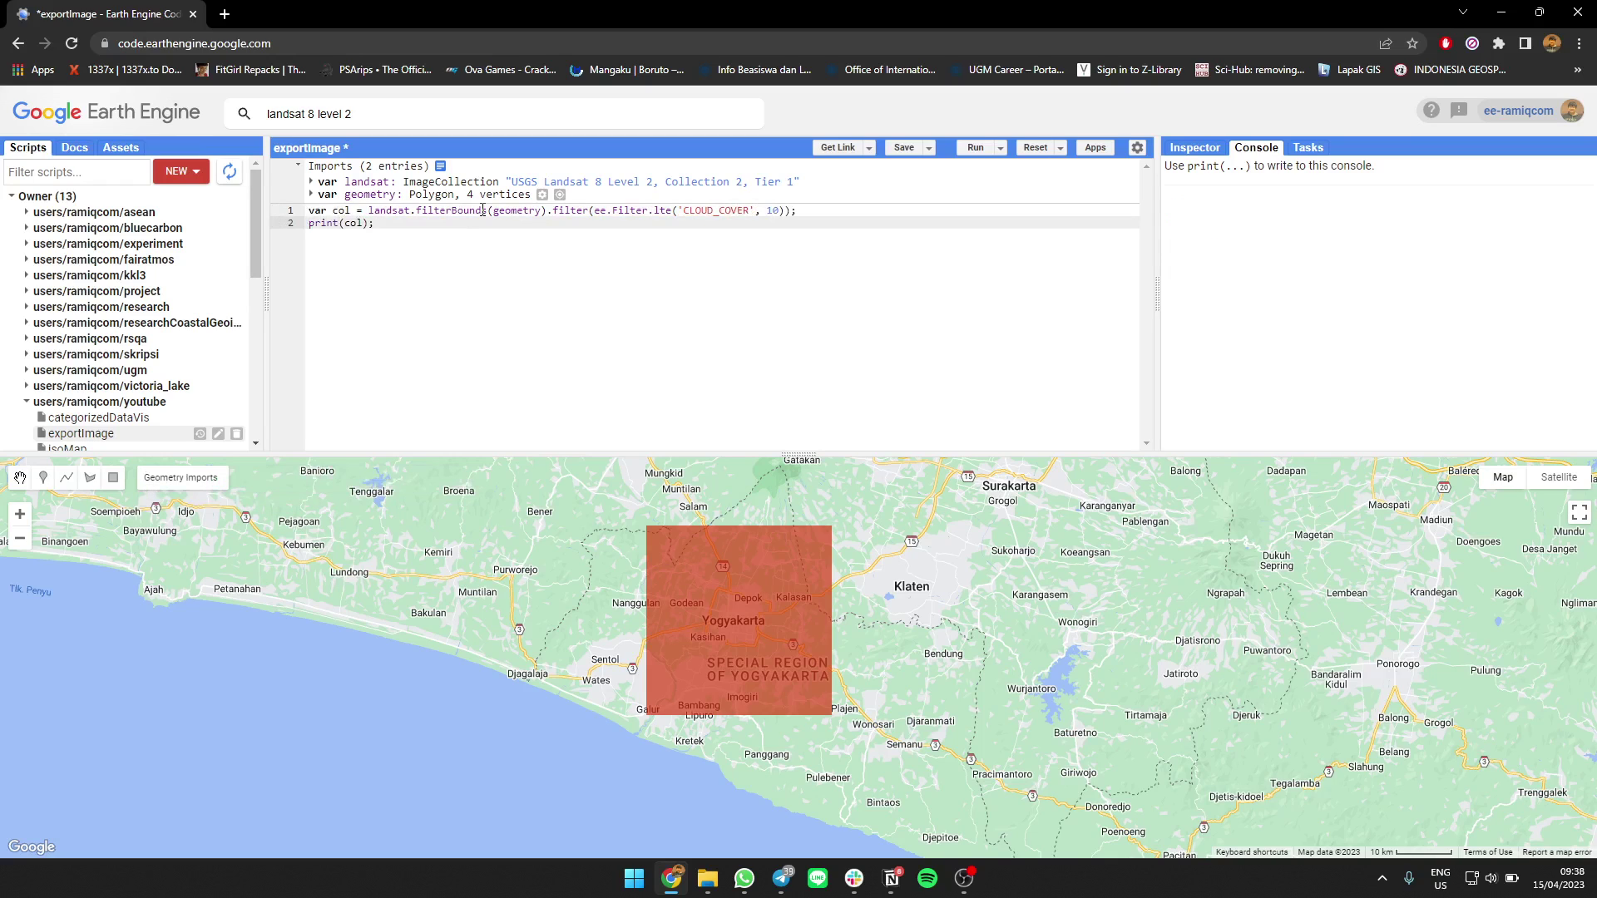
left_click_drag(1157, 362, 1080, 362)
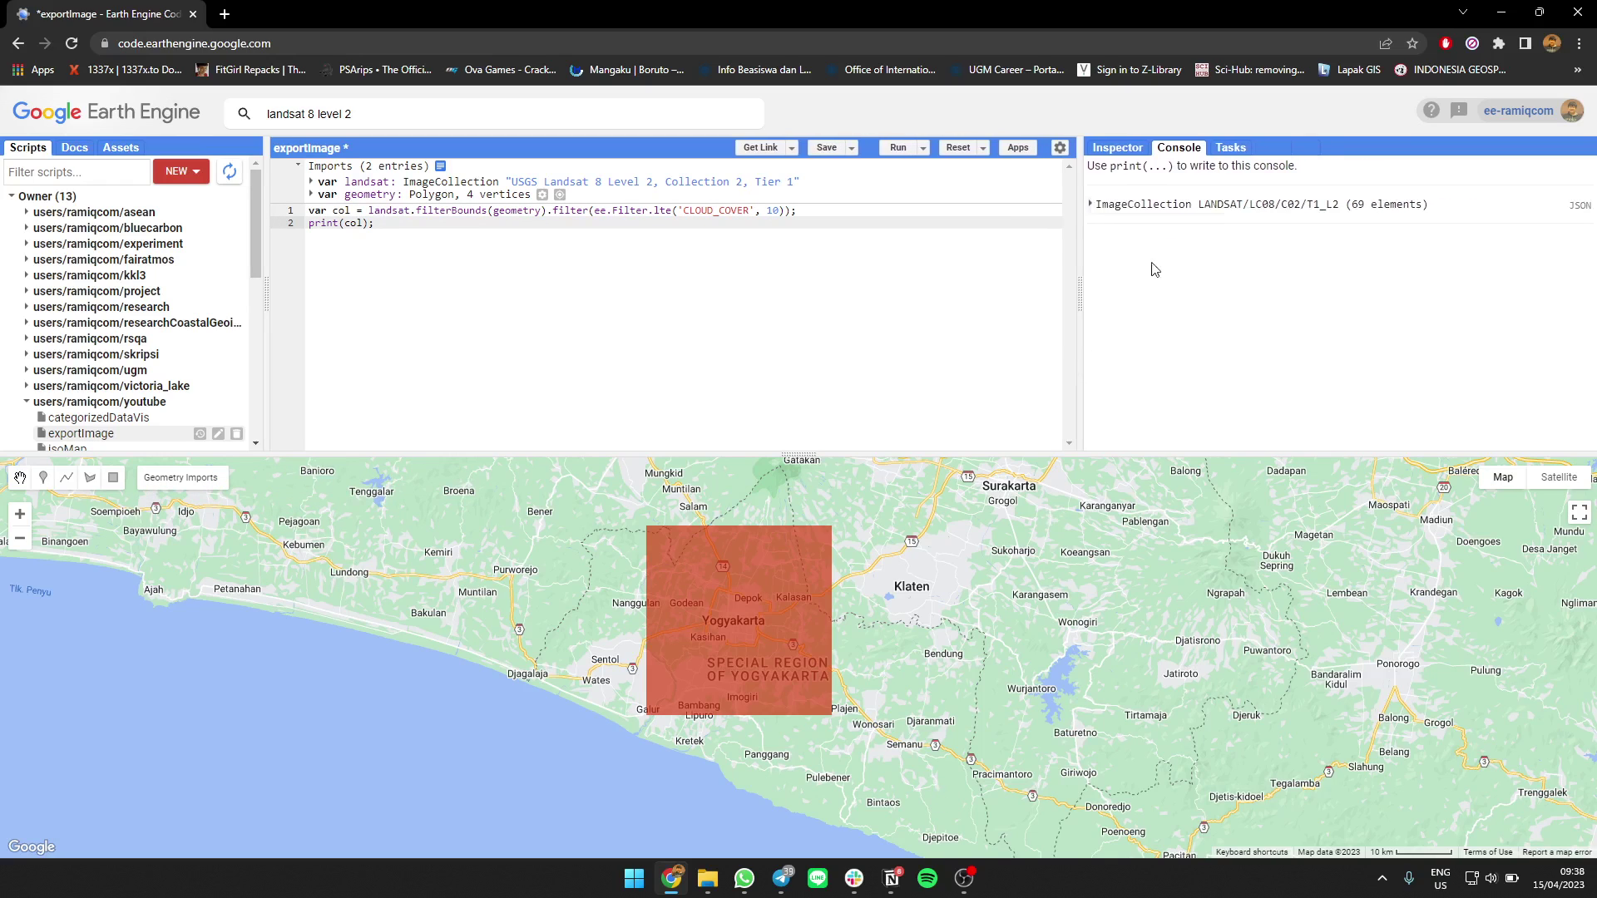
left_click(1105, 277)
scroll(1311, 311, "down", 3)
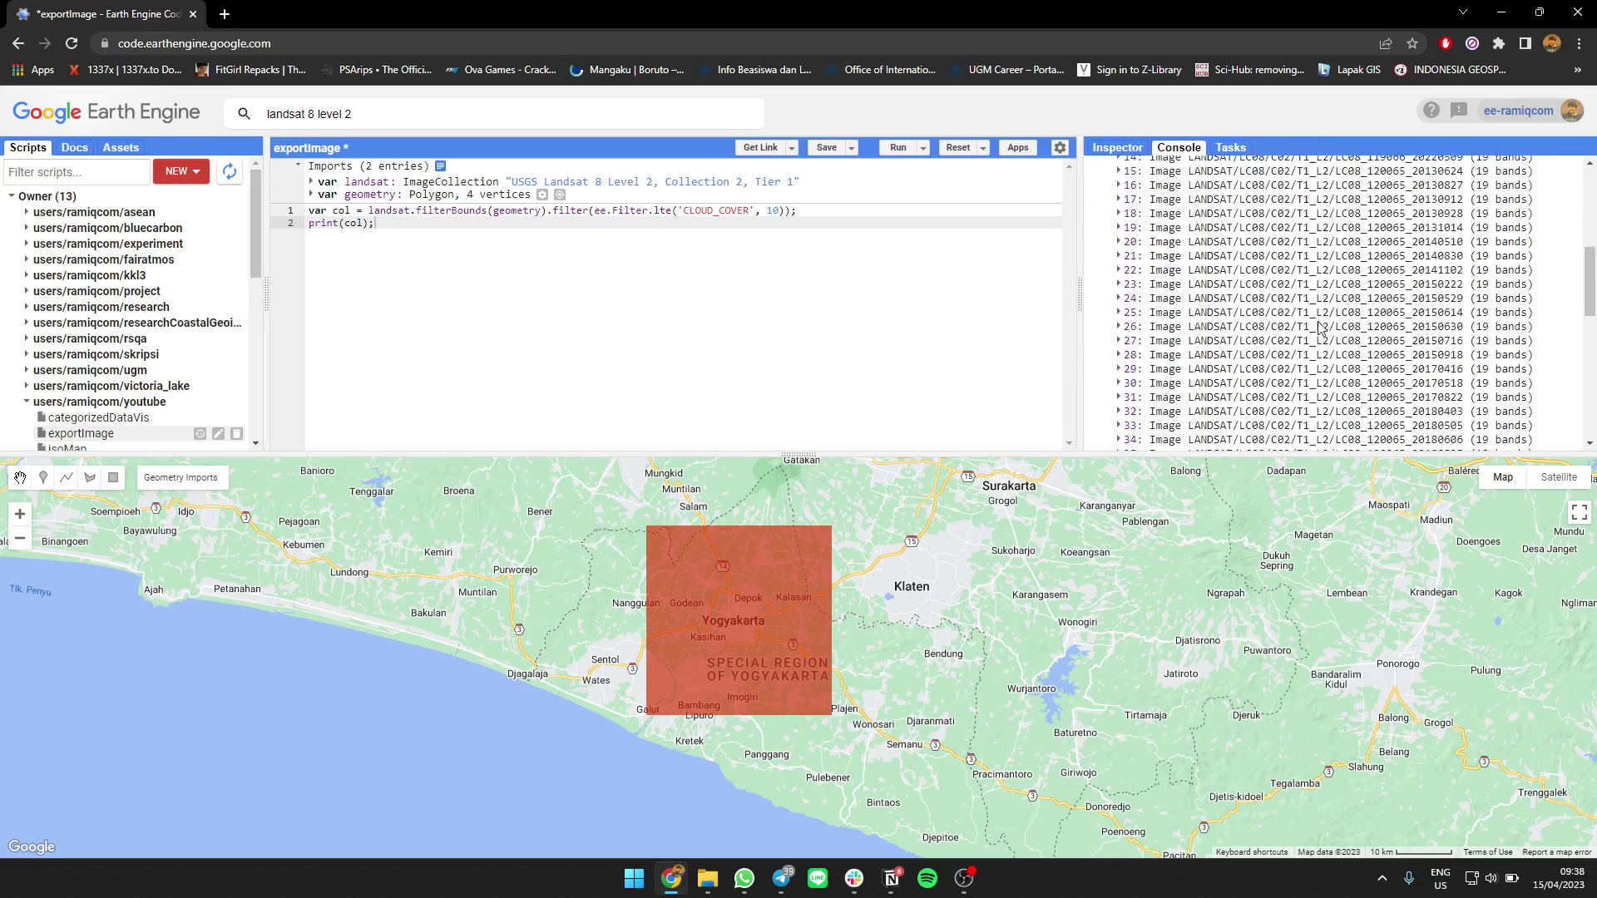
scroll(1311, 313, "down", 2)
double_click(774, 210)
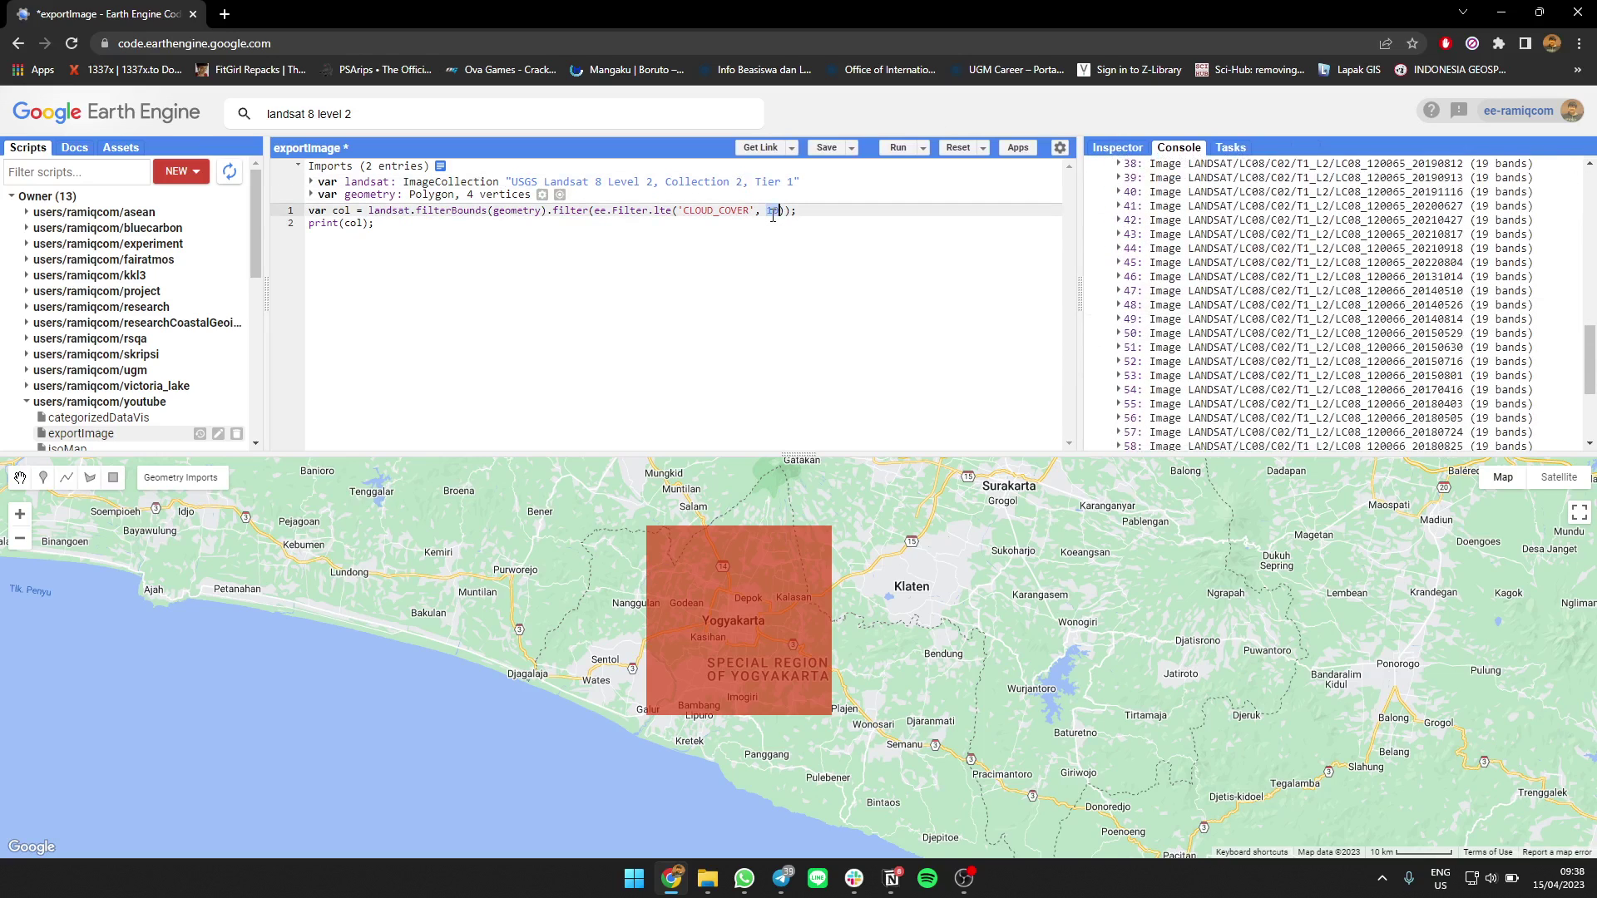
type("5")
key("ctrl+Return")
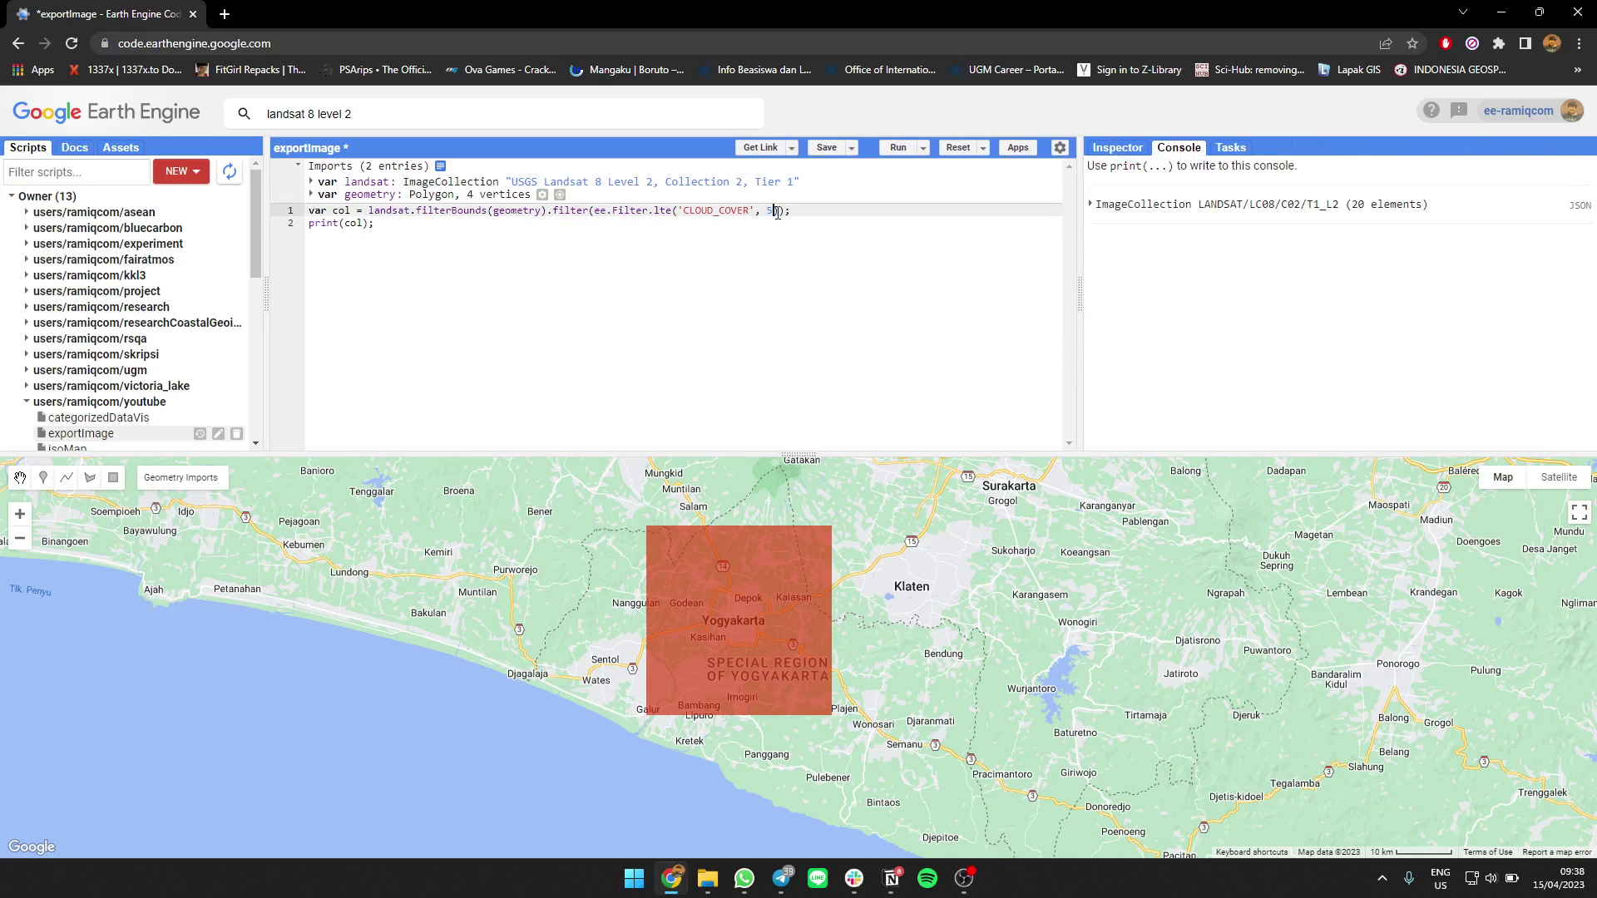
Step: Try cloud-cover thresholds 1, 2 and 3, settling on 3, which prints 8 images
left_click(1336, 205)
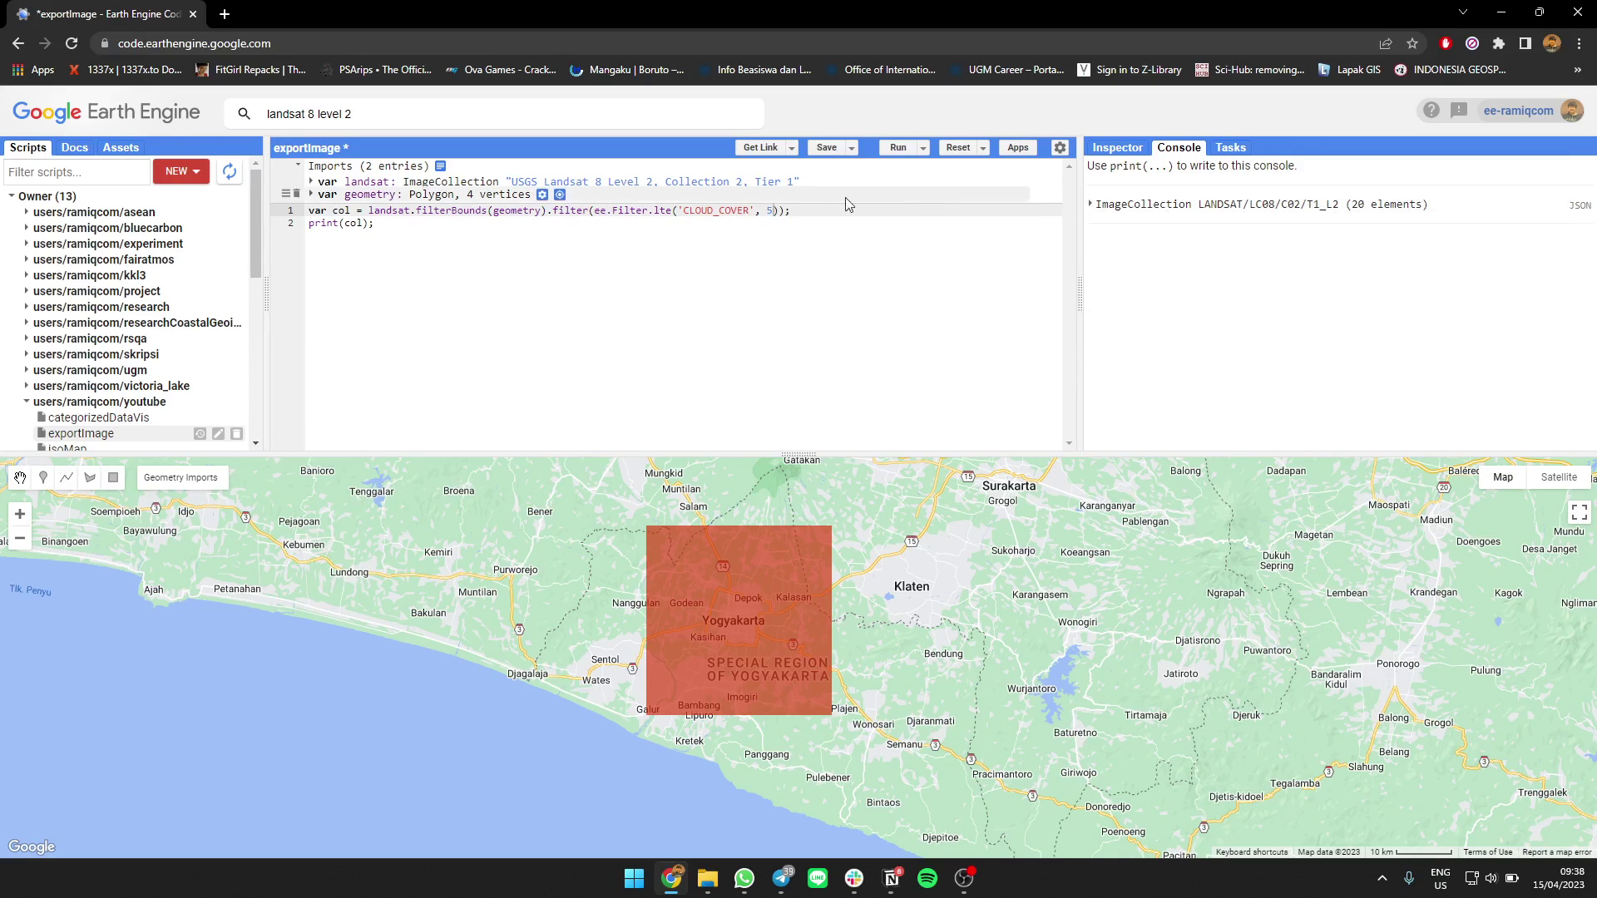
key("Left")
key("Right")
key("ctrl+Return")
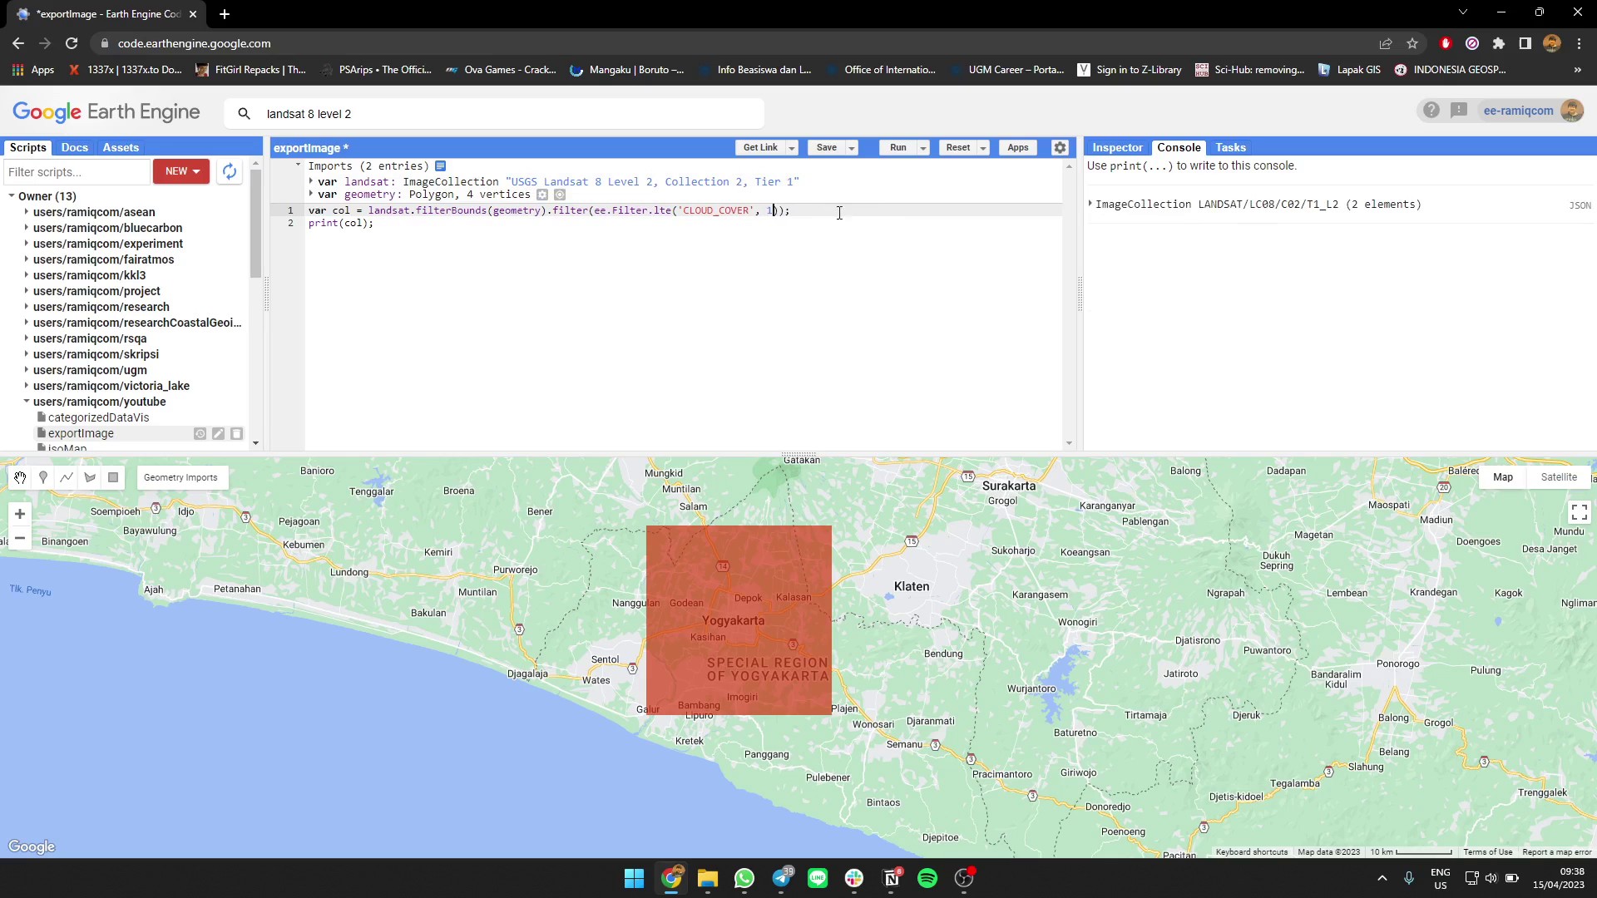
key("BackSpace")
type("2")
key("ctrl+Return")
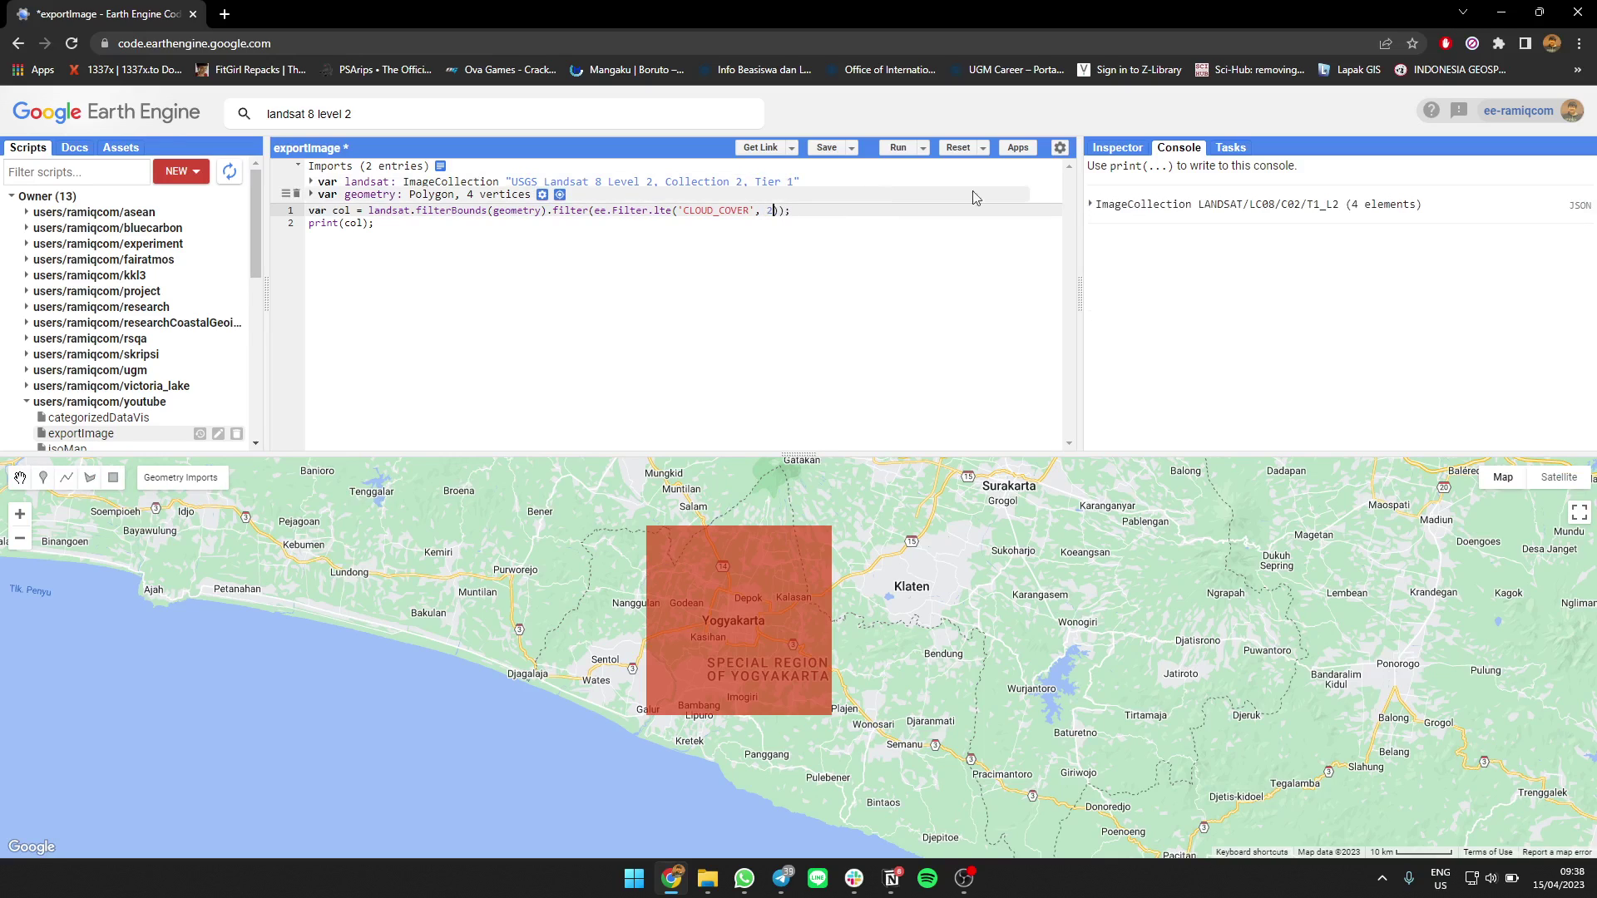
key("BackSpace")
type("3")
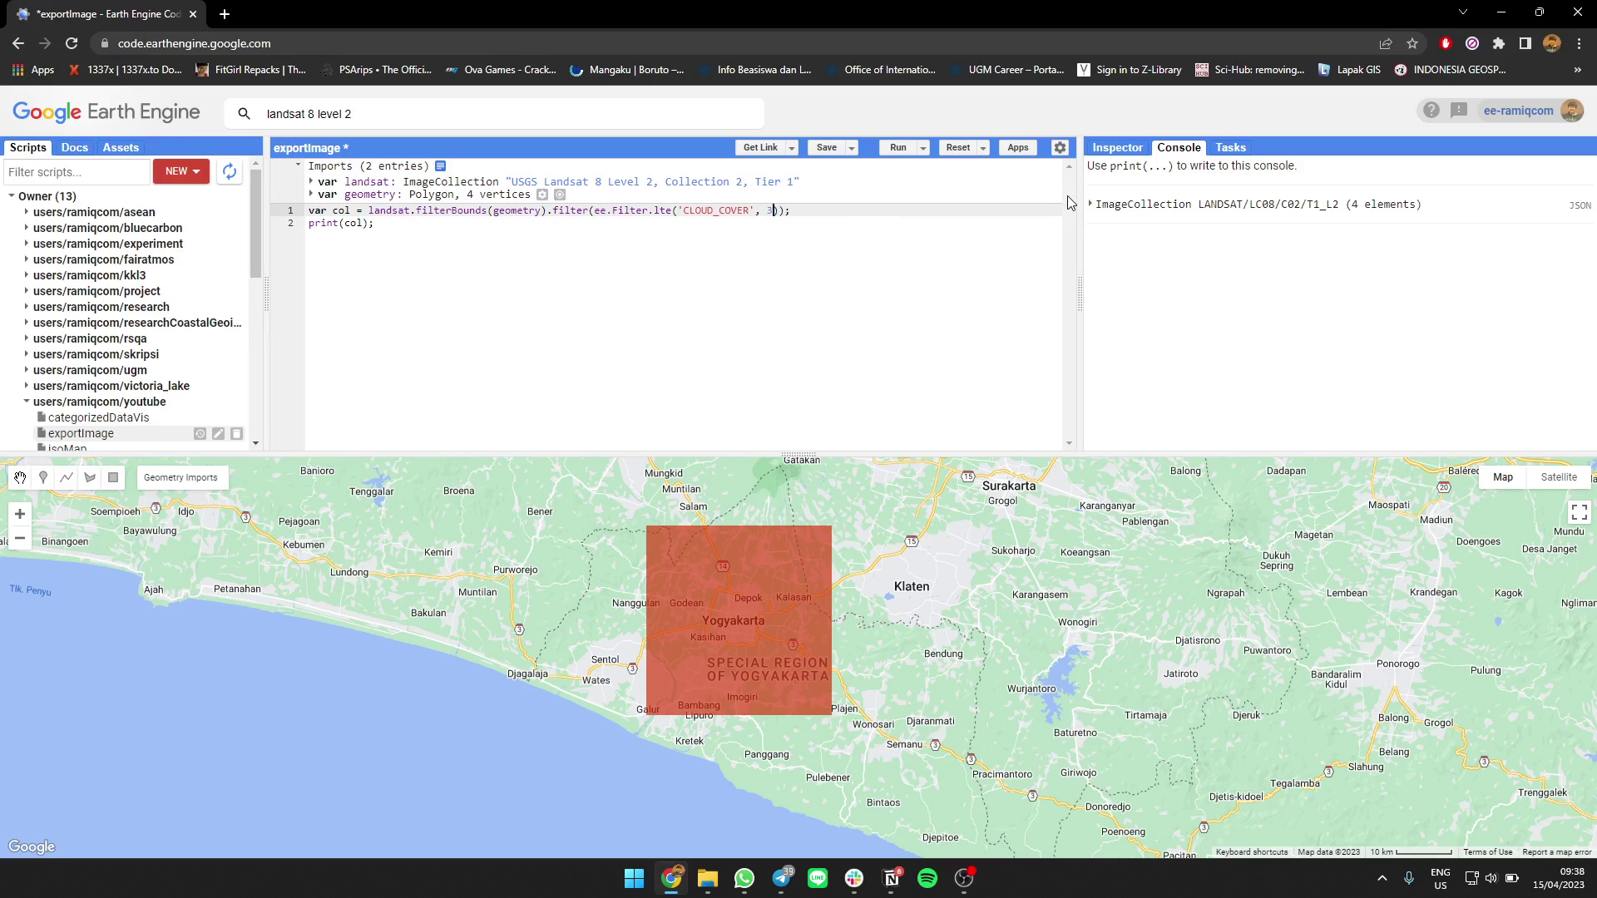
key("ctrl+Return")
left_click(828, 210)
Step: Write function scaling(image) returning image.select(['SR_B.*']) for the reflectance bands
key("Return")
key("Return")
type("function")
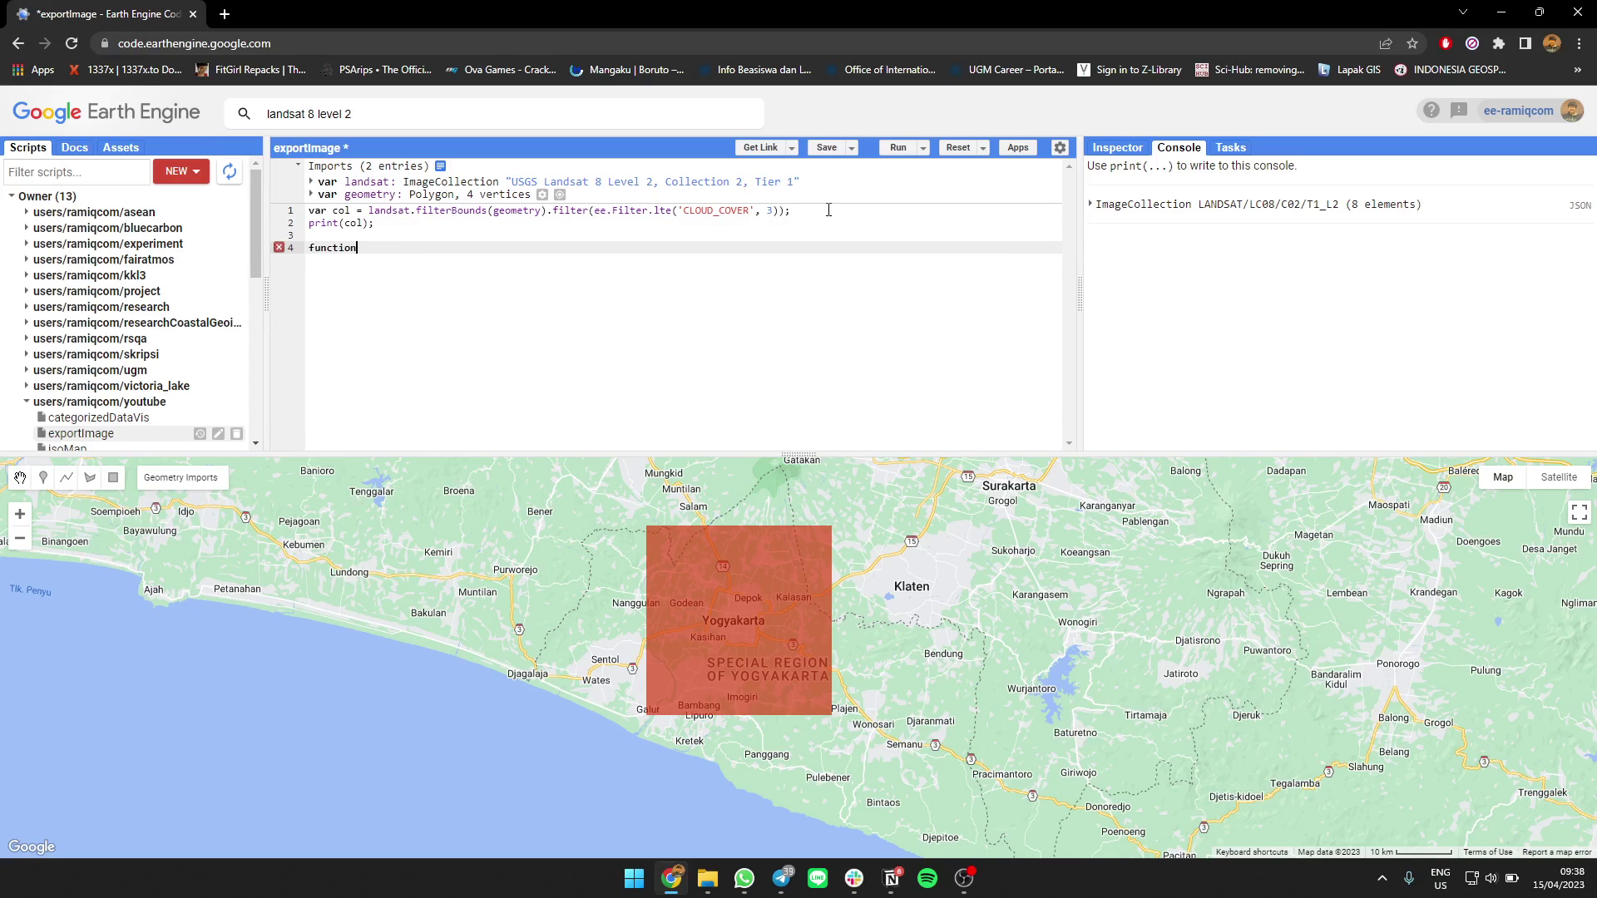
type(" scalin")
type("g(imag")
type("e){")
key("Return")
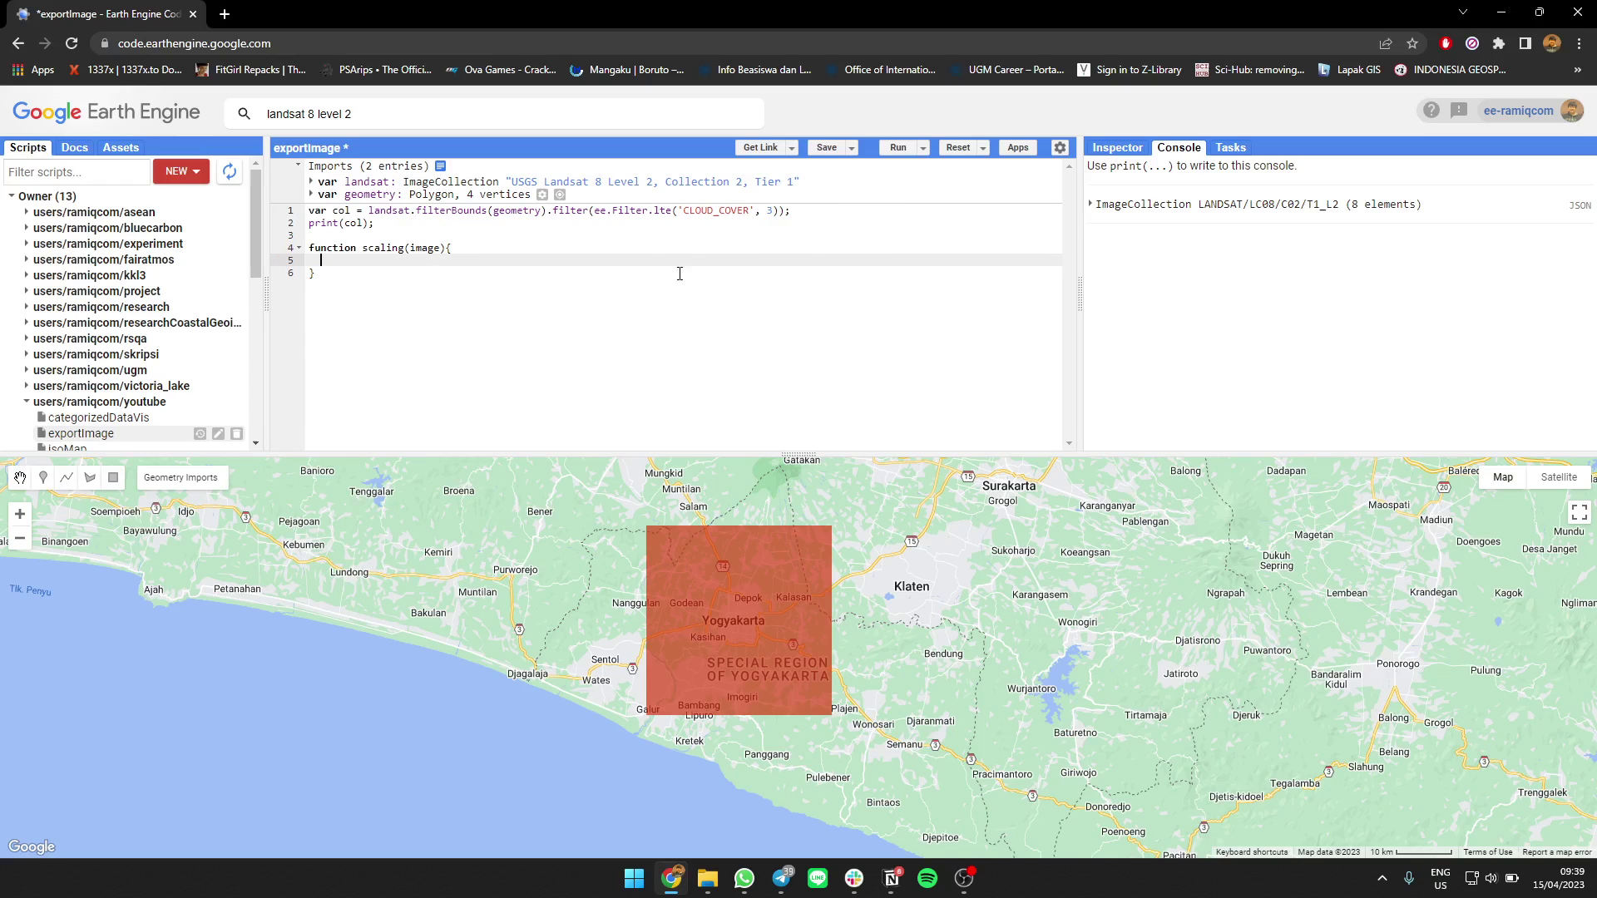
type("retur")
type("n image.")
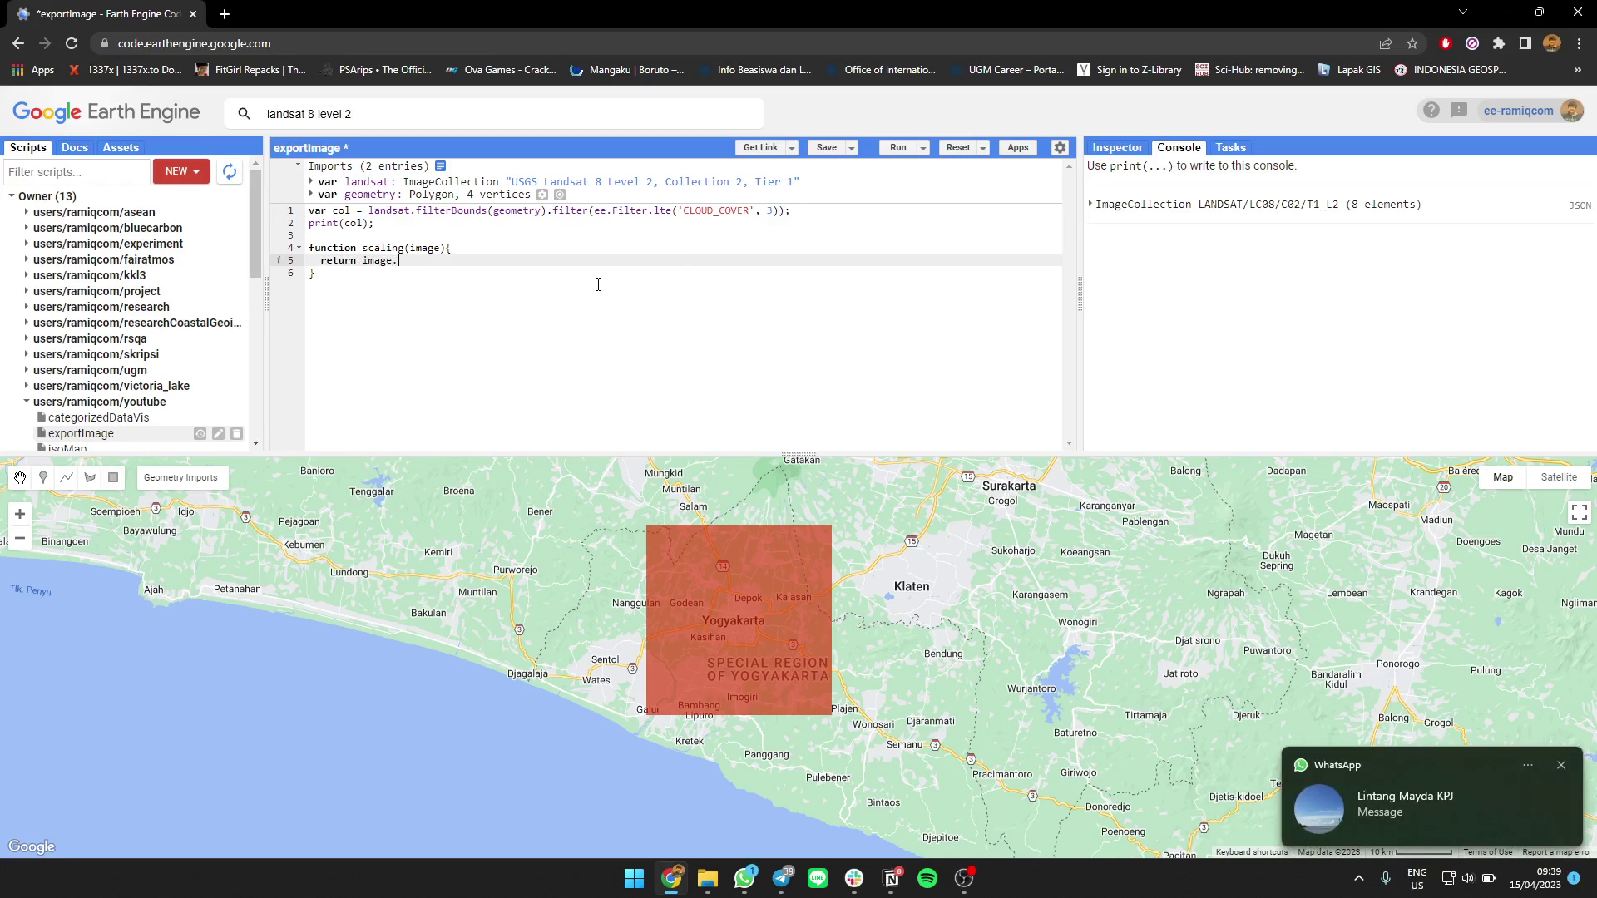
type("select")
left_click(965, 878)
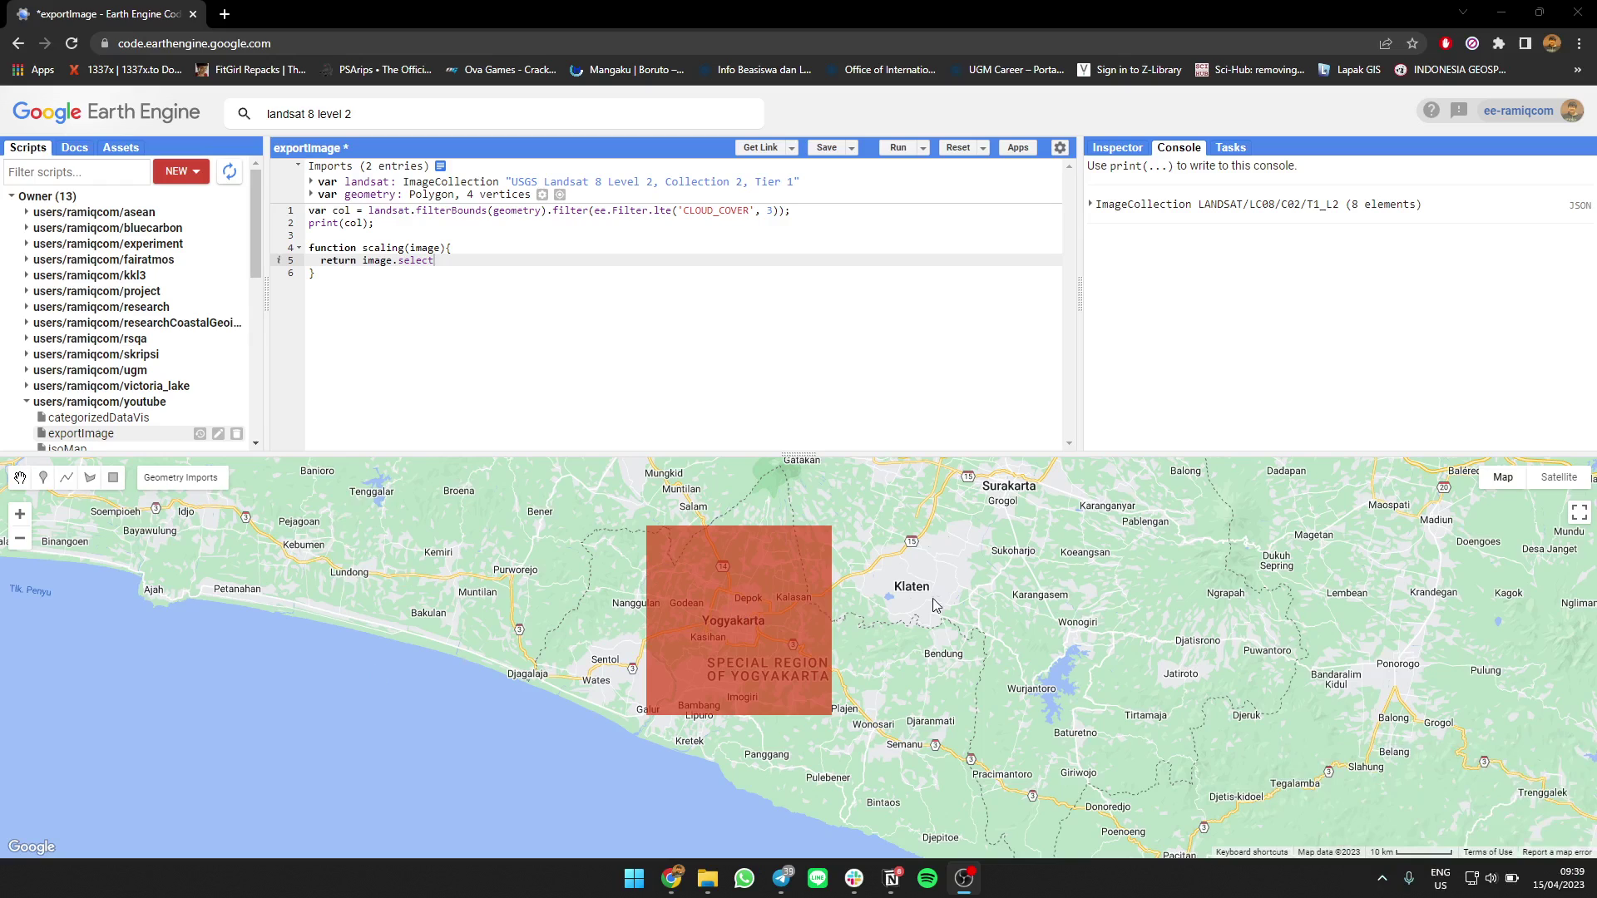
left_click(534, 272)
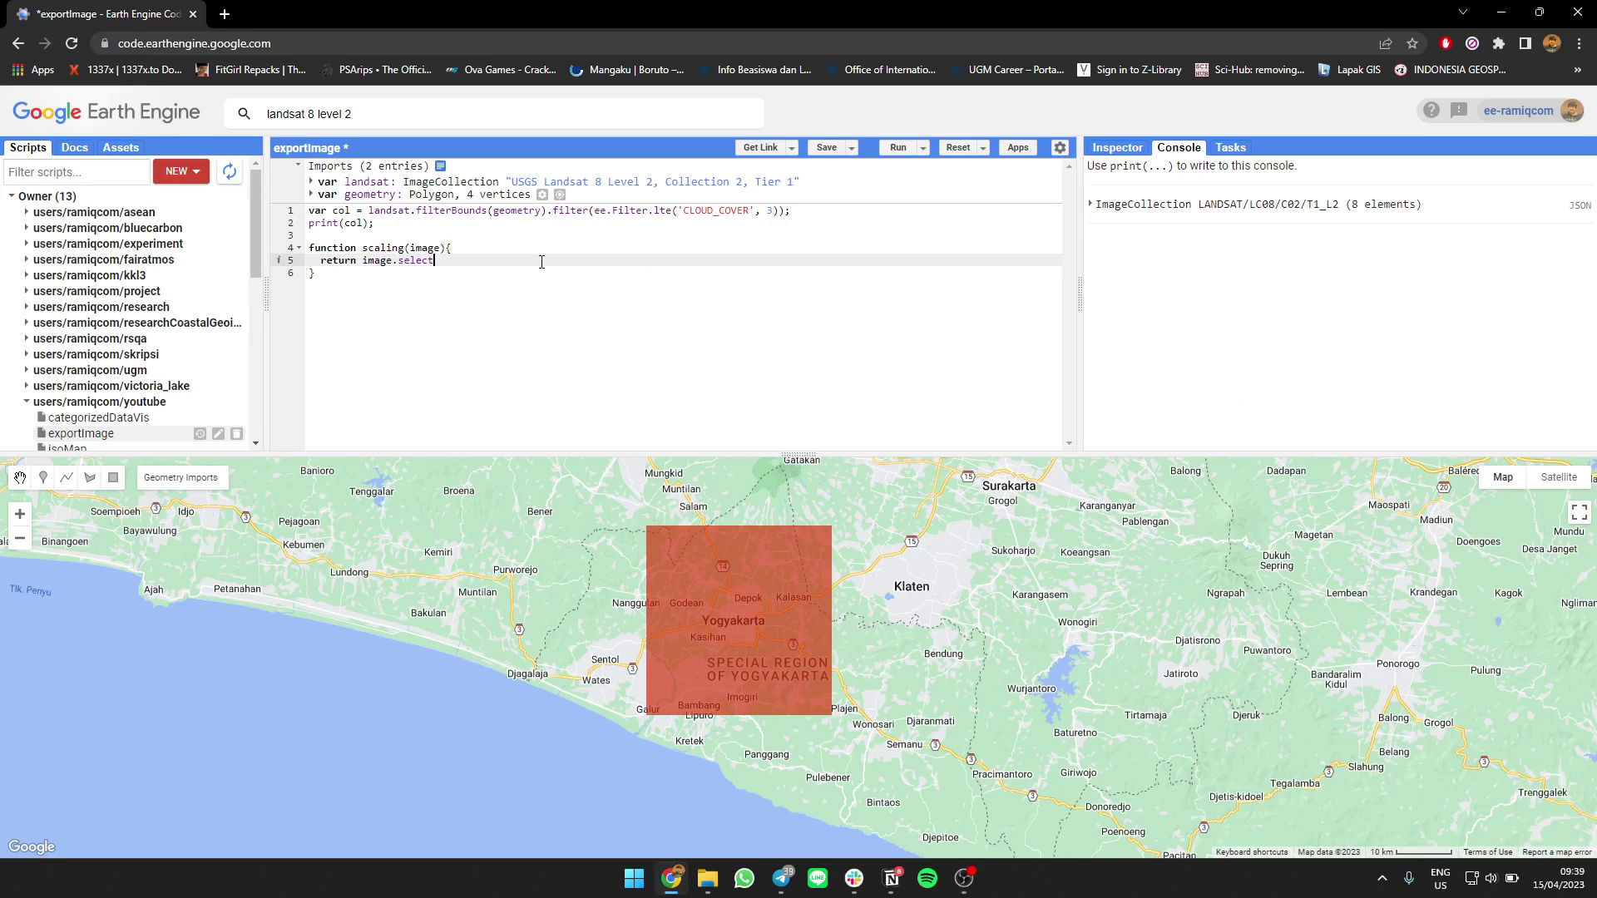
type("(")
type("[")
type("'SR")
type(">*")
key("BackSpace")
key("BackSpace")
type("_B.")
type("*")
key("End")
type(".")
type("multiply*")
Step: Check the Landsat dataset's Bands table for the scale 0.0000275 and offset -0.2
left_click(636, 181)
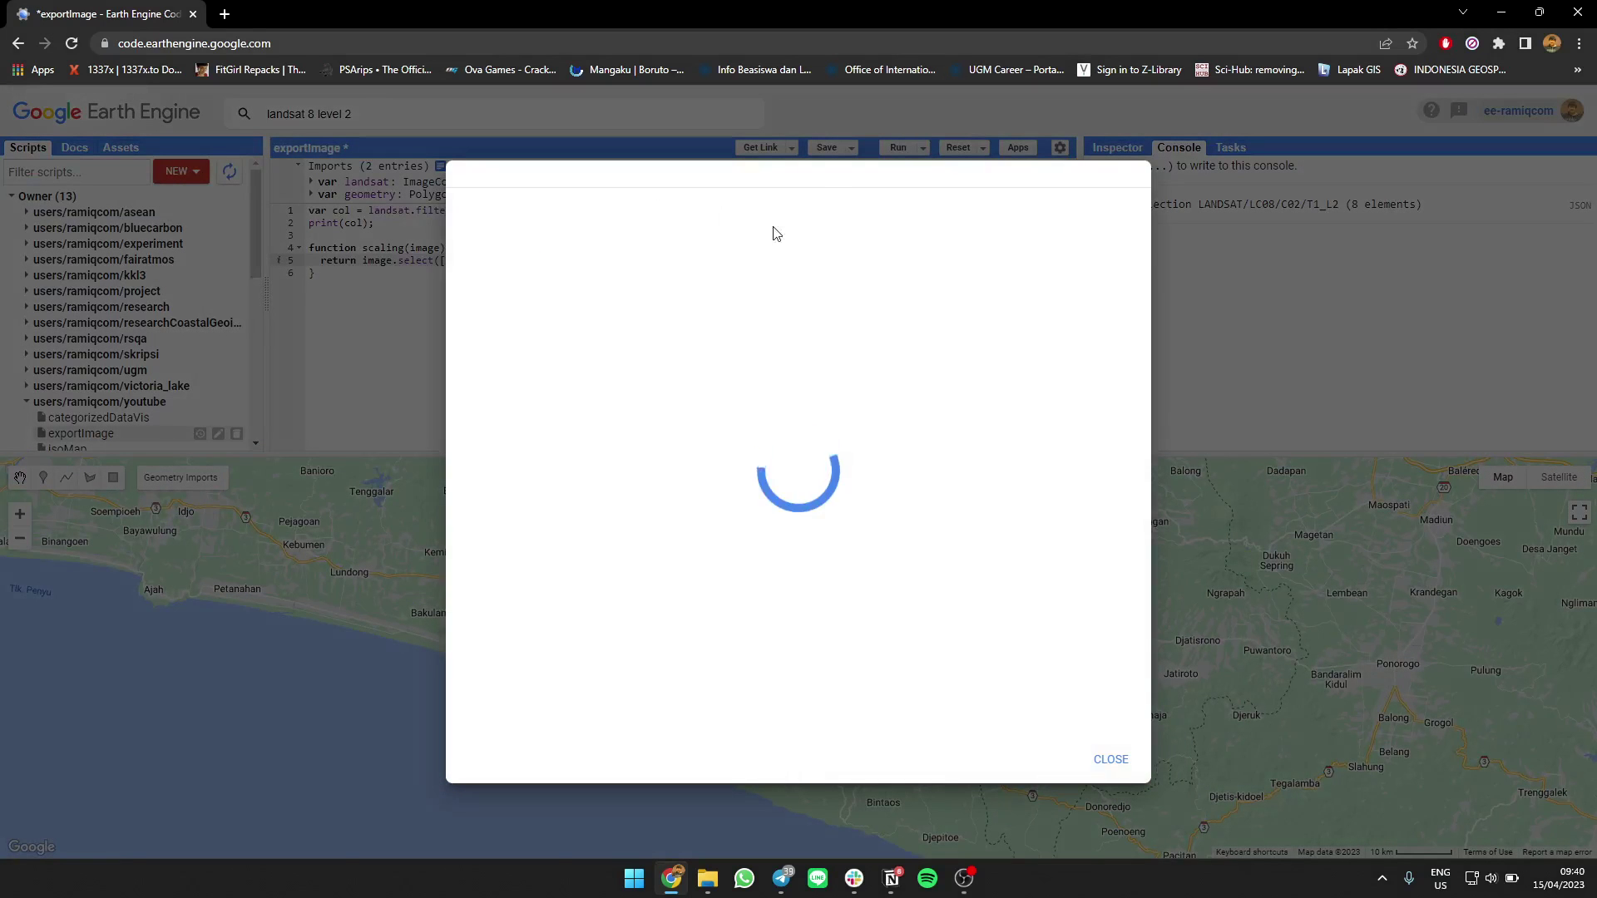
left_click(909, 246)
scroll(1039, 400, "right", 3)
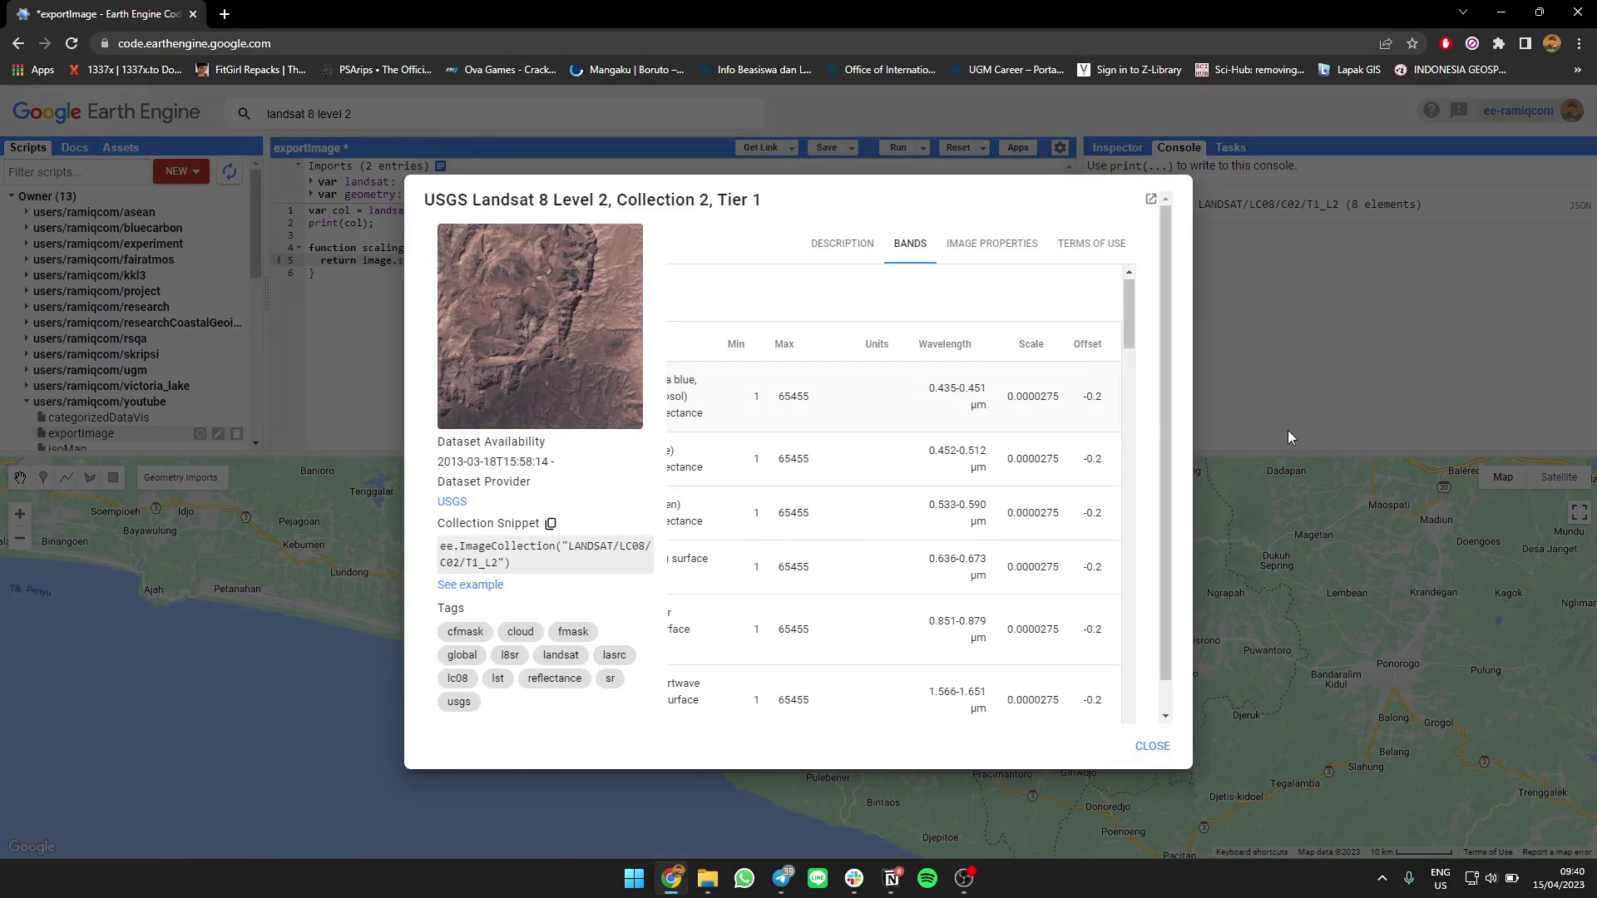
left_click(1152, 746)
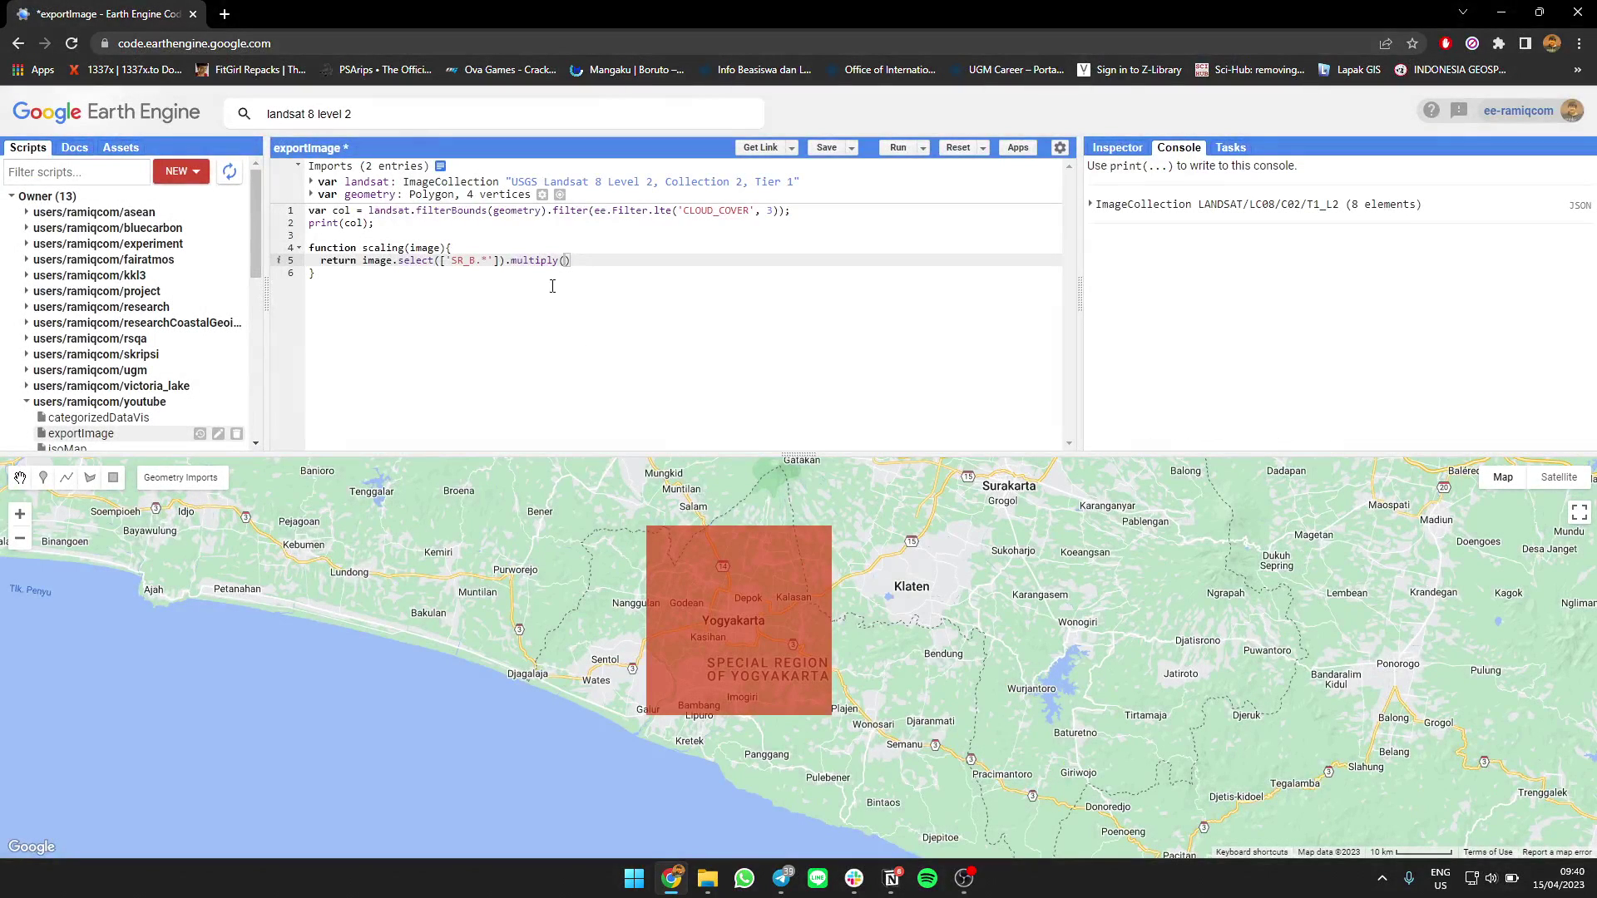
type("0.0000275).a")
type("dd(-0.2")
type(").multiply(")
type("10000);")
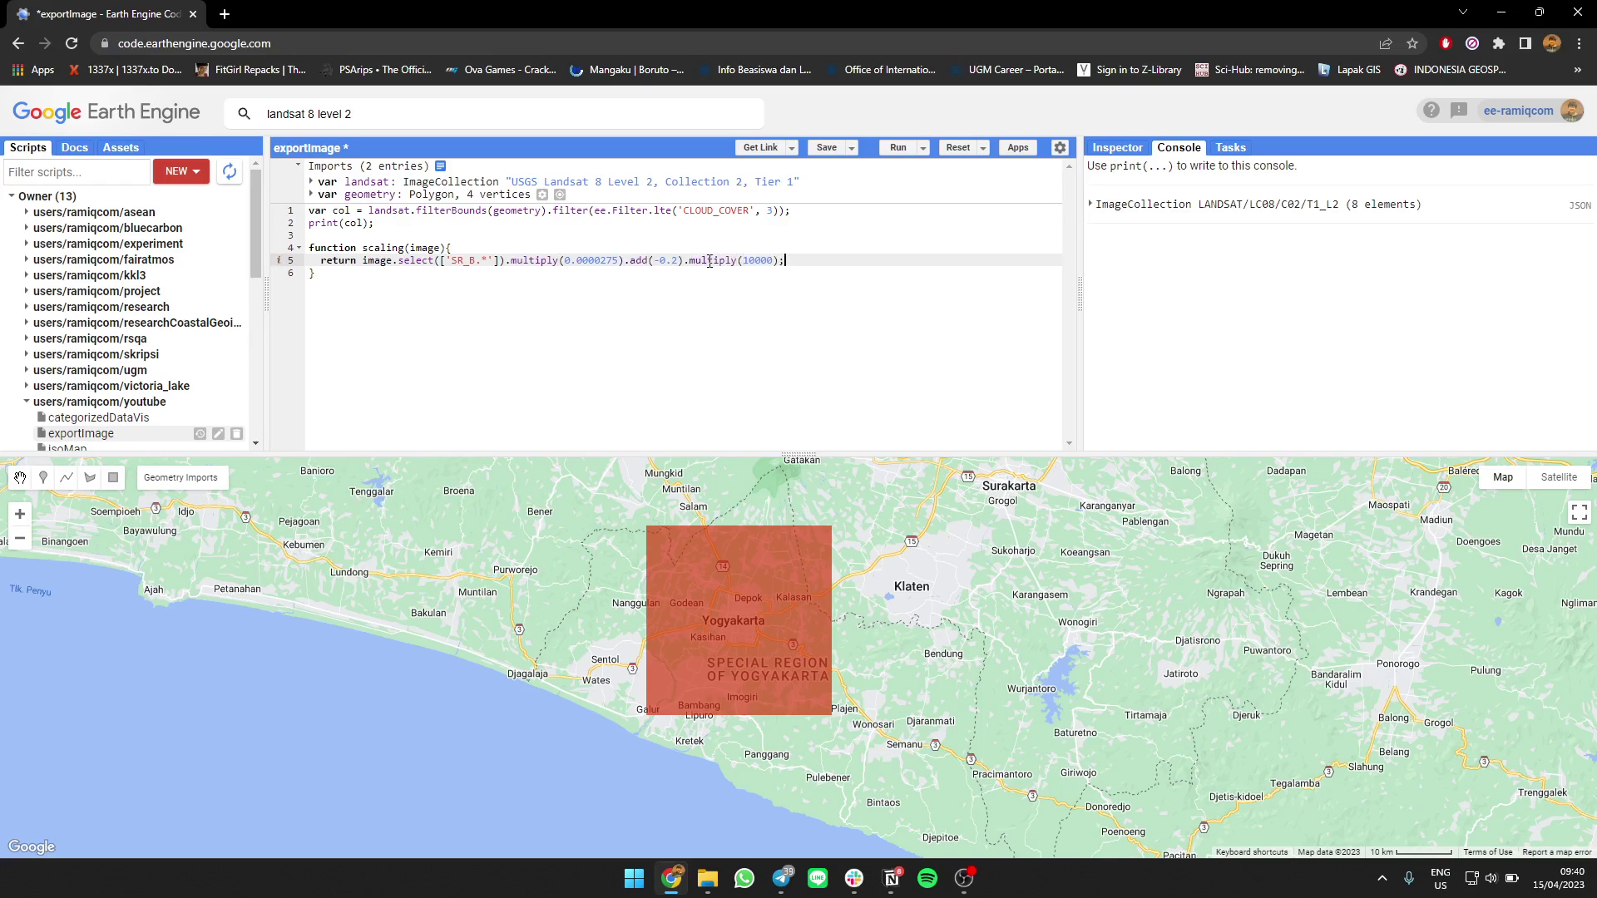
Step: Complete the scaling chain with multiply/add/multiply(10000) and append .map(scaling) to col
key("Up")
key("Up")
key("Up")
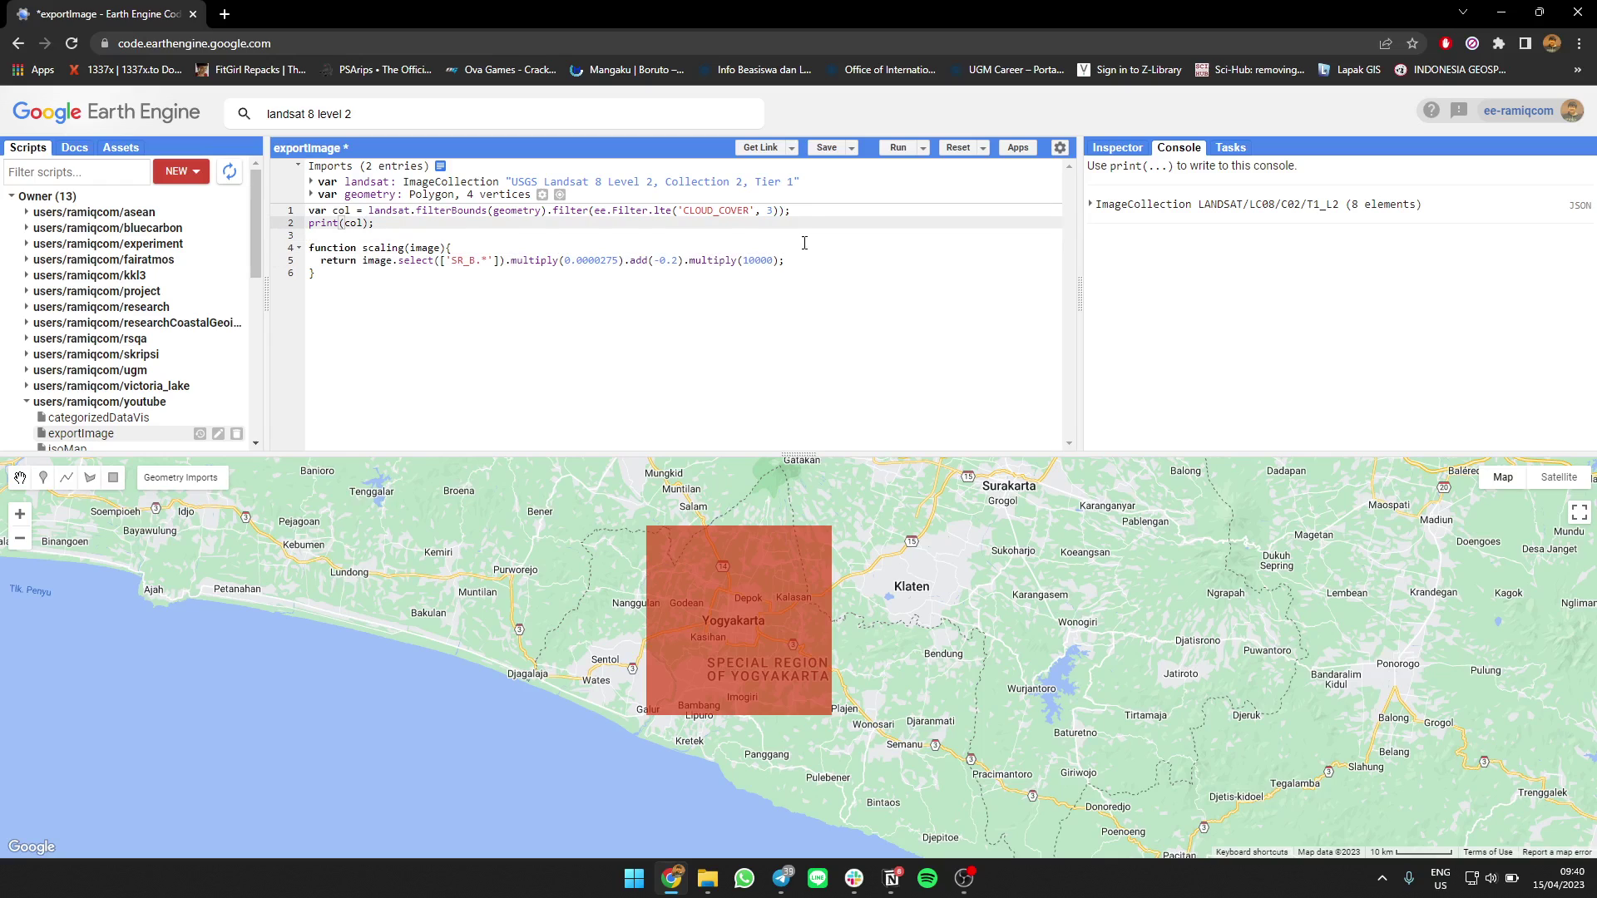
left_click(785, 209)
type(".map(")
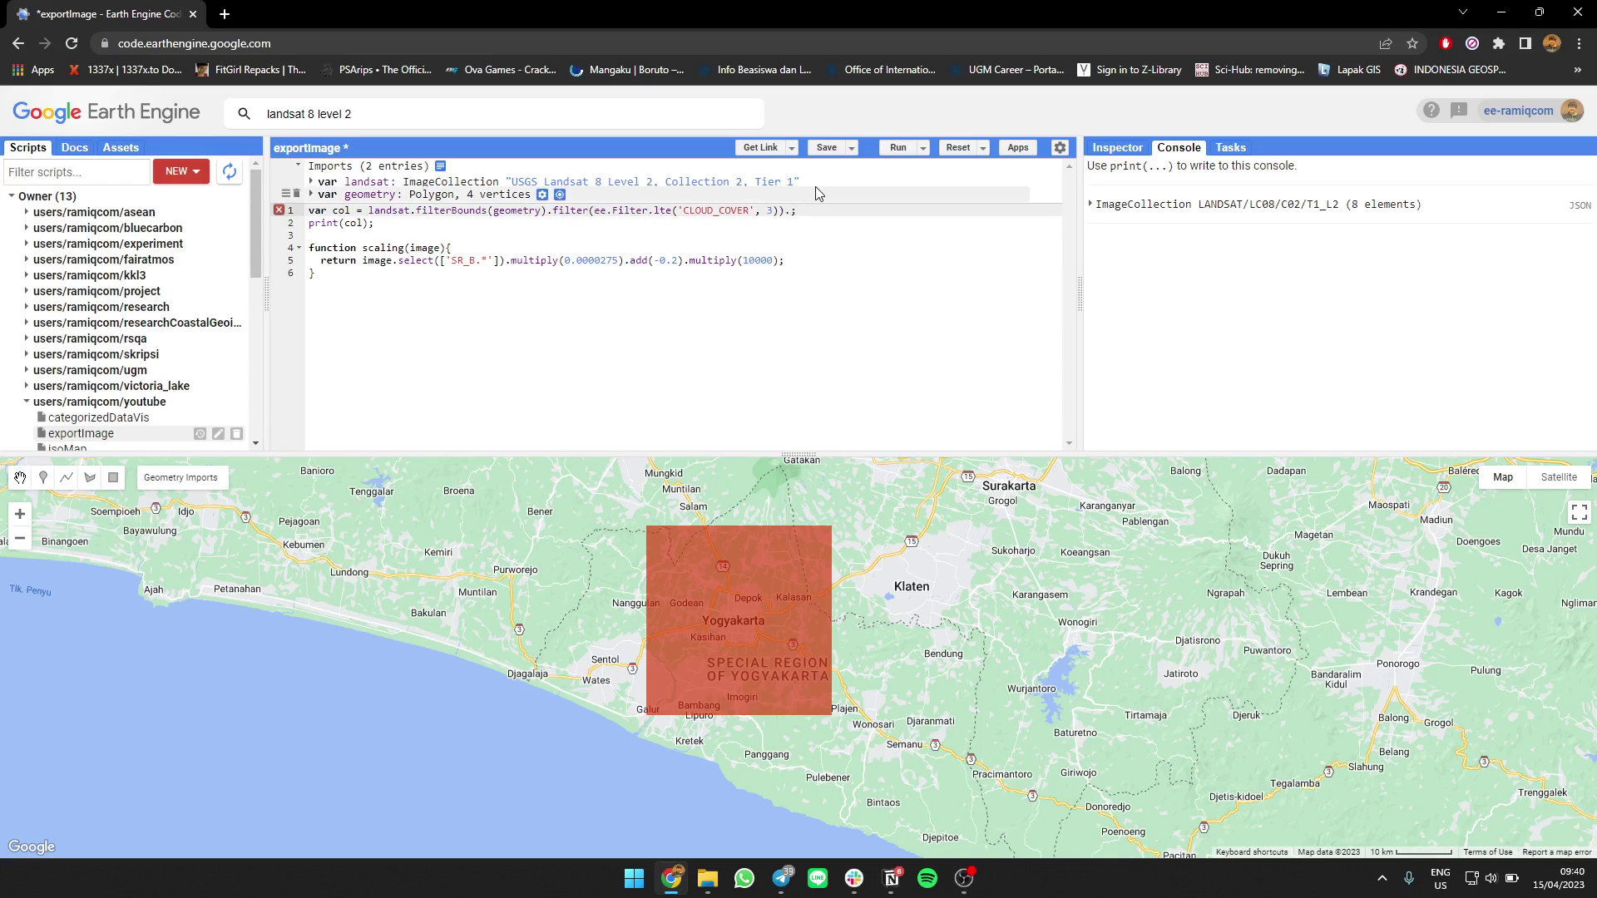
type("scal")
left_click(833, 229)
Step: Add Map.addLayer(col.first(), {min 0, max 2000, bands SR_B4/SR_B3/SR_B2}, 'Image') and run
key("Return")
key("Return")
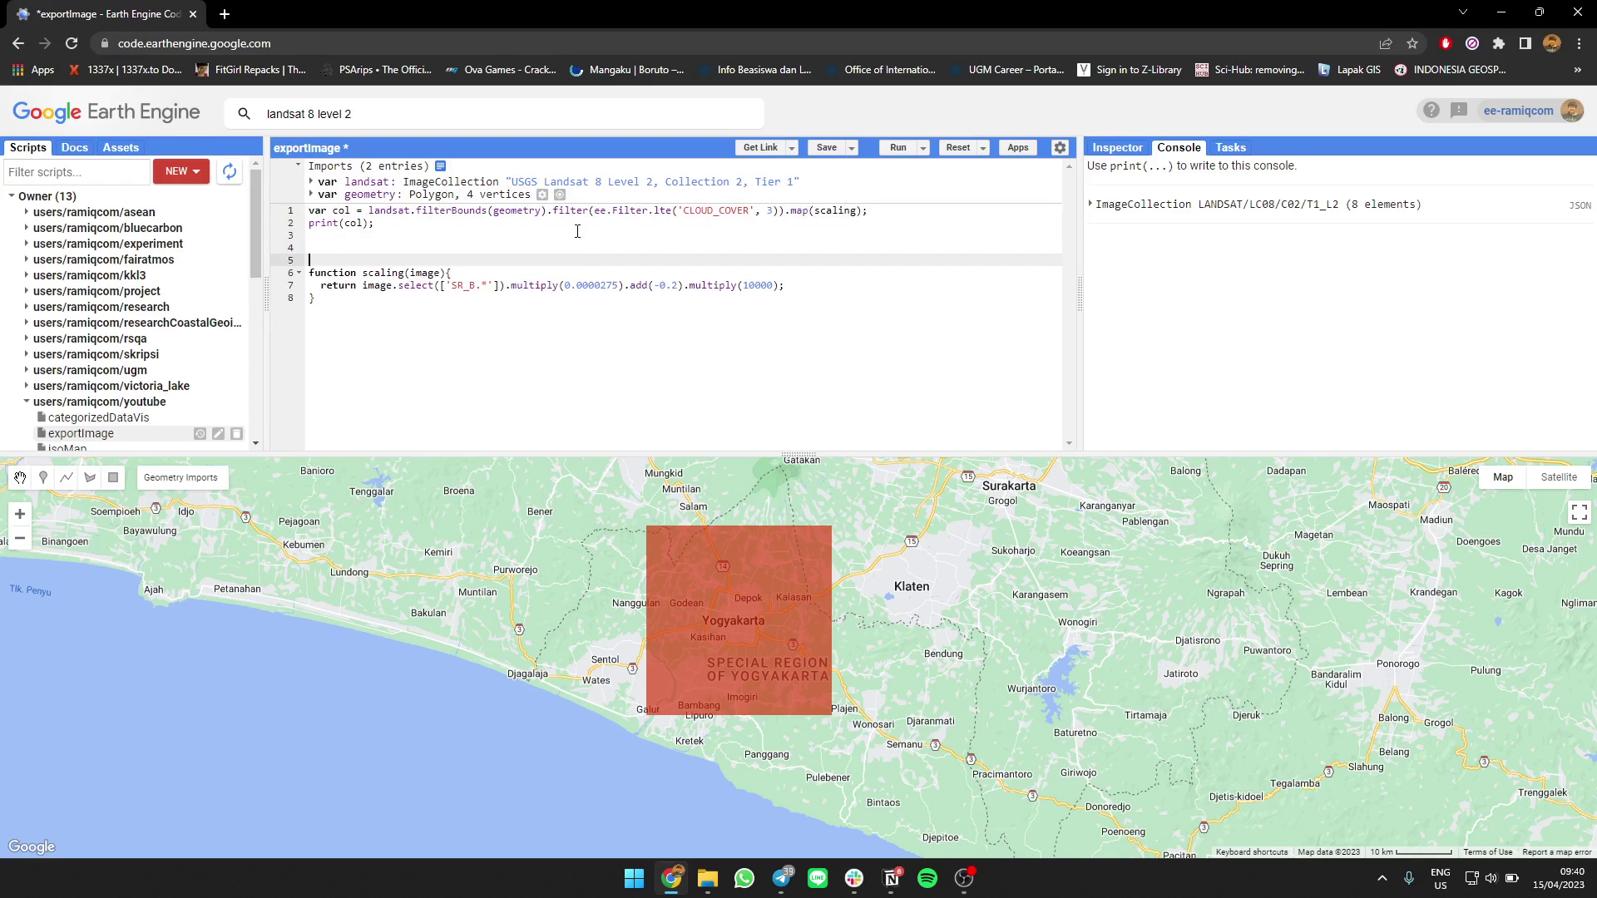
key("Up")
type("Map.addL")
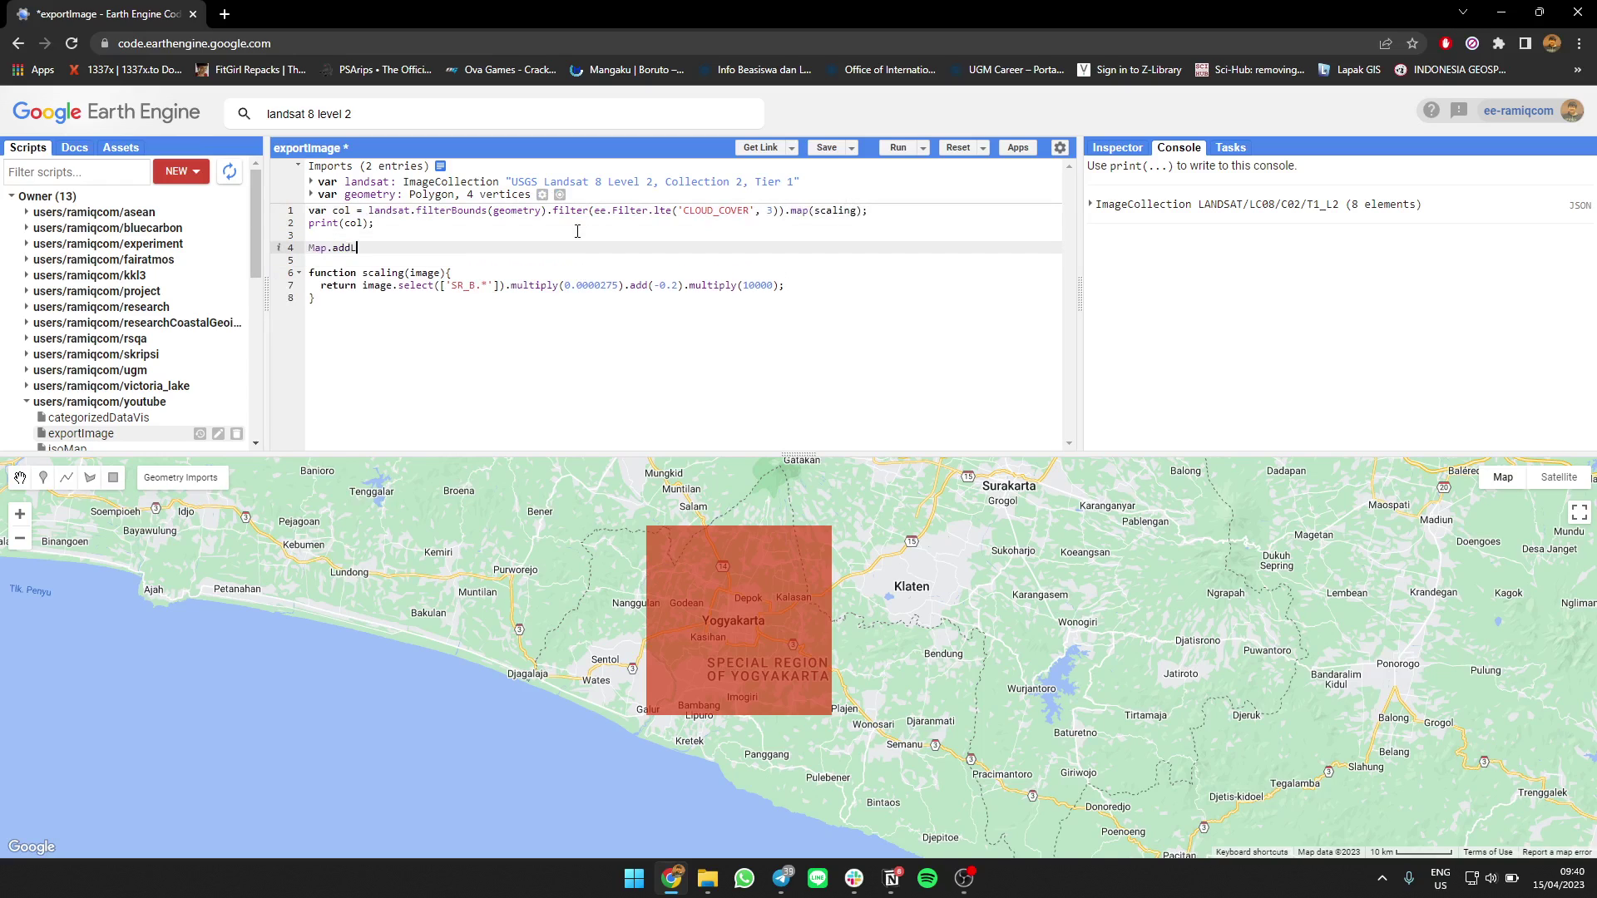
type("ayer(col.first(")
type("), { mi")
type("n: ")
type("0, max")
type(": 0.")
key("BackSpace")
key("BackSpace")
type("2000 }")
key("Left")
type(", bands: ")
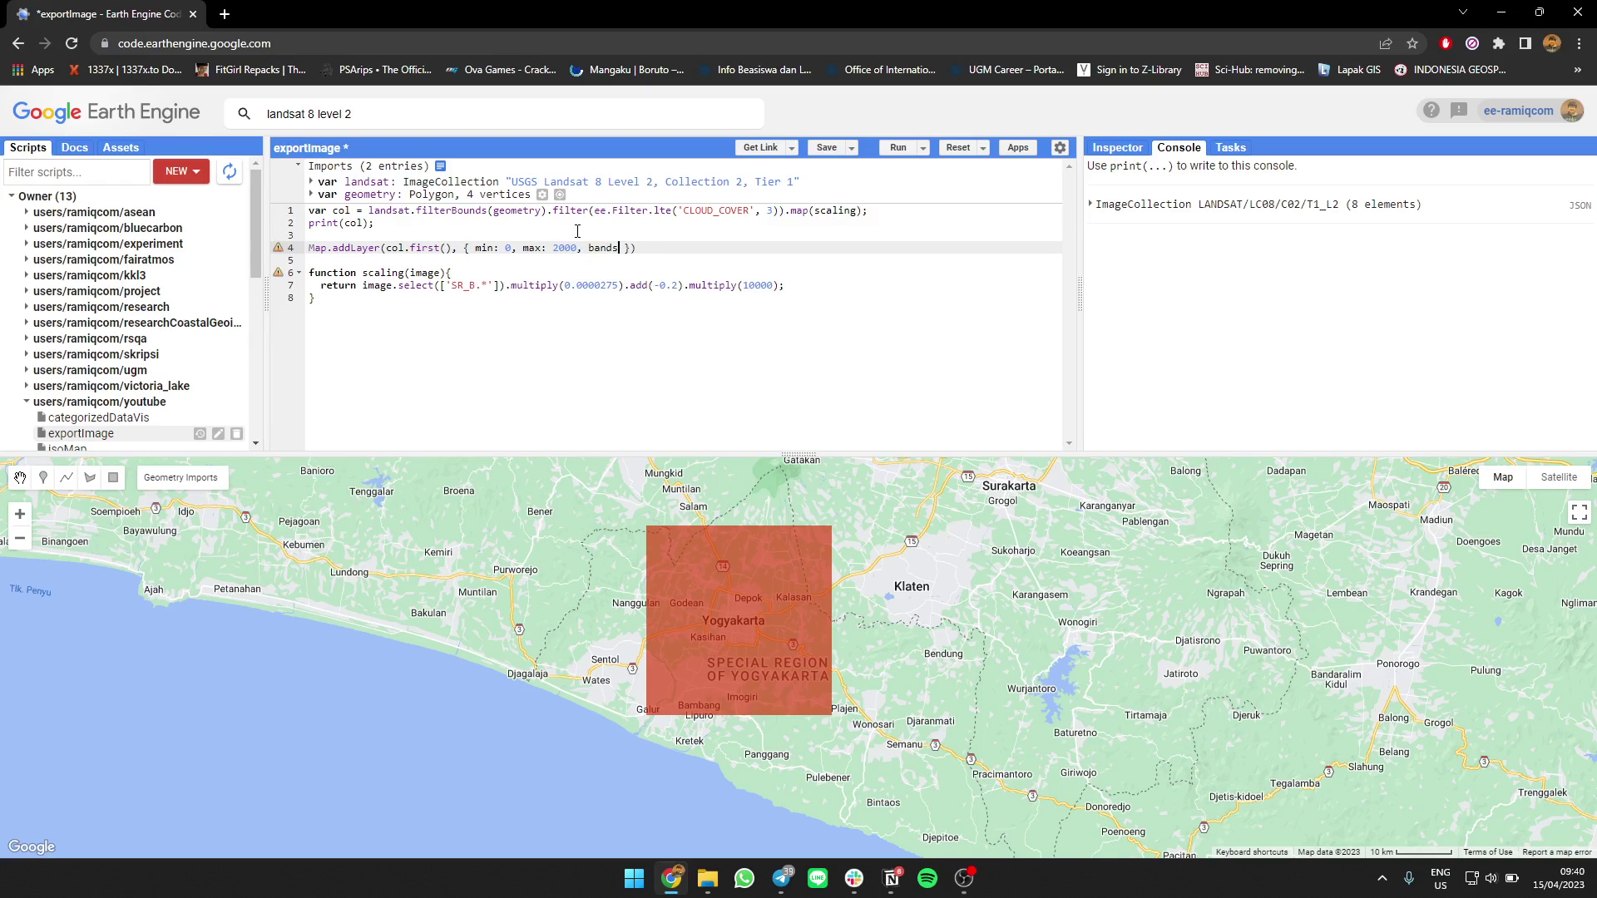
type("[ SR_B")
type("4', 'SR")
type("_B3', 'SR")
type("_B2")
key("Right")
key("Right")
key("Right")
type("'I")
type("mage")
key("ctrl+Return")
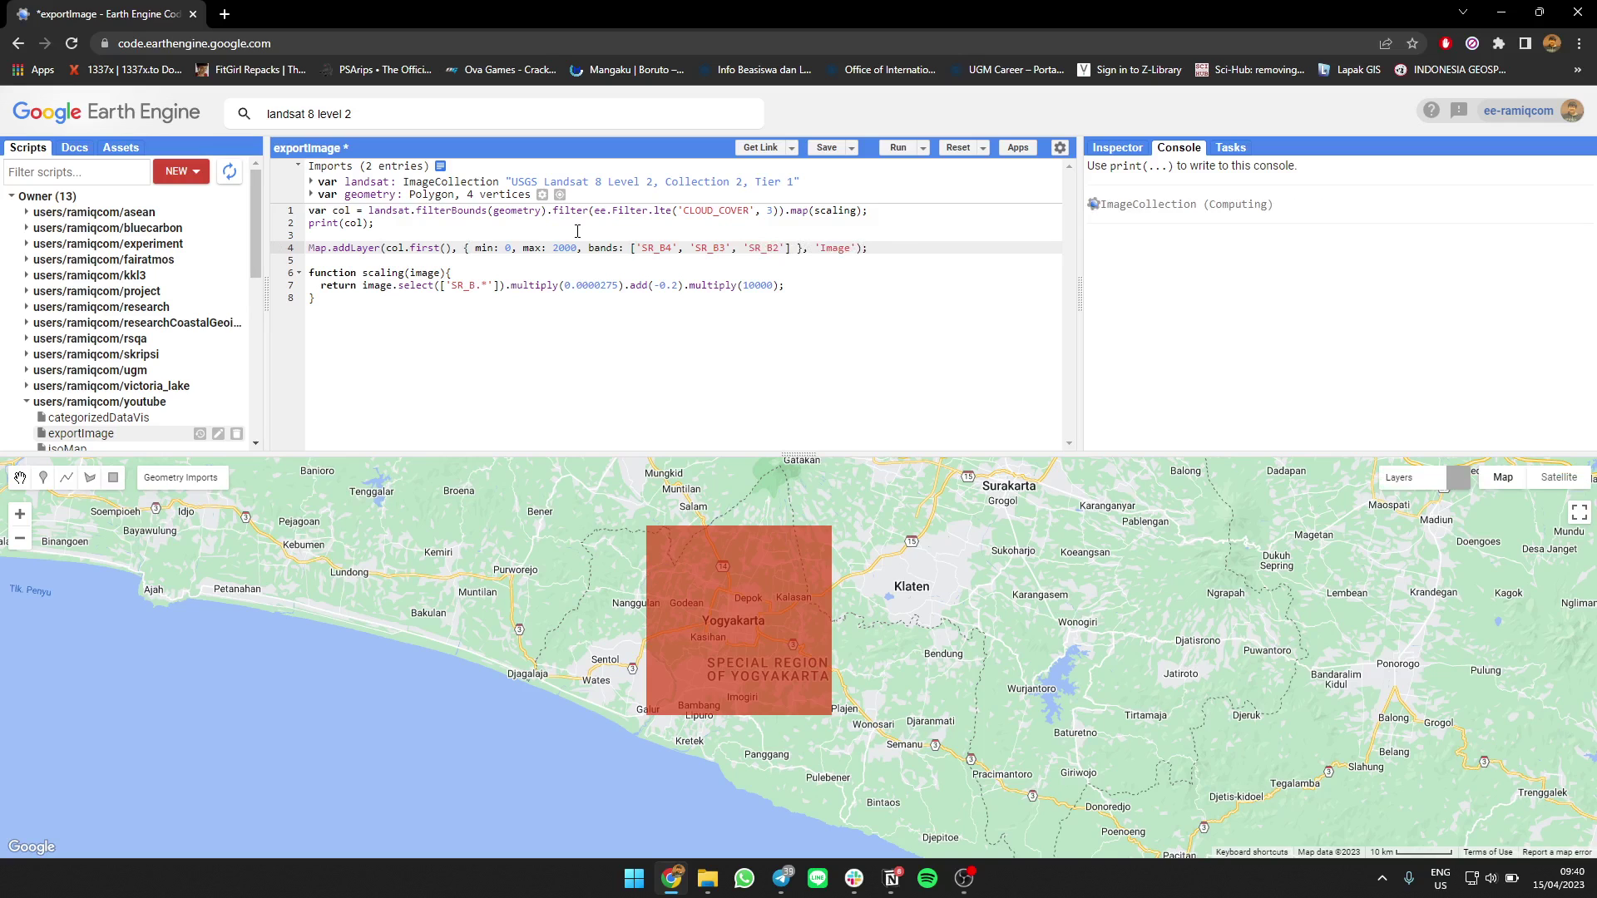
left_click(152, 479)
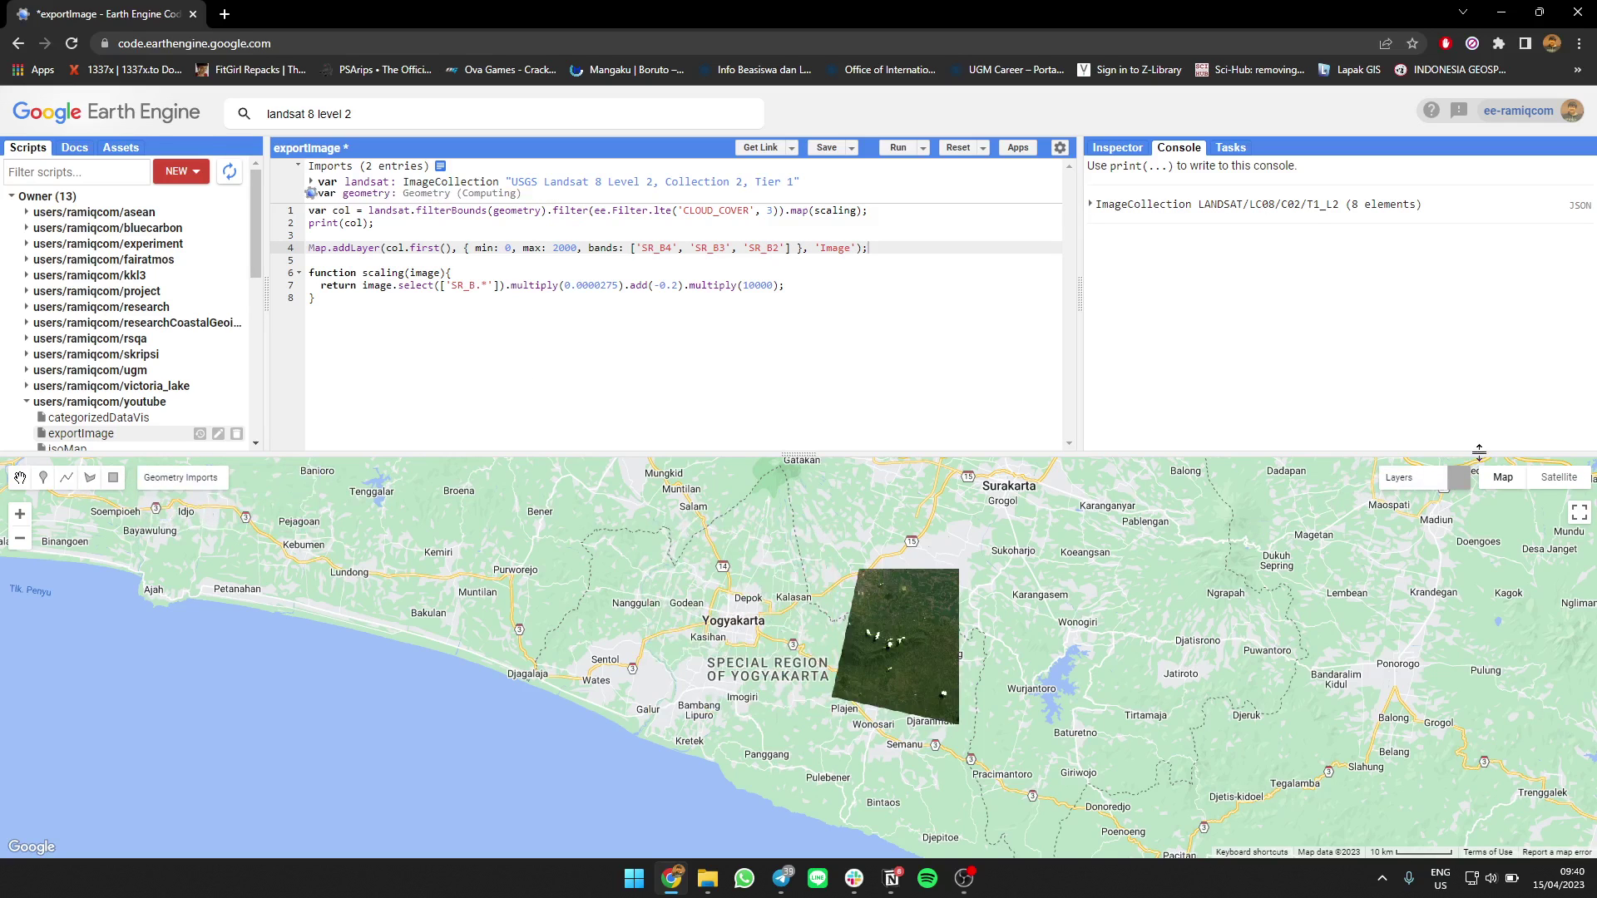
mouse_move(1158, 653)
left_mouse_down()
mouse_move(947, 470)
mouse_move(984, 265)
left_mouse_up()
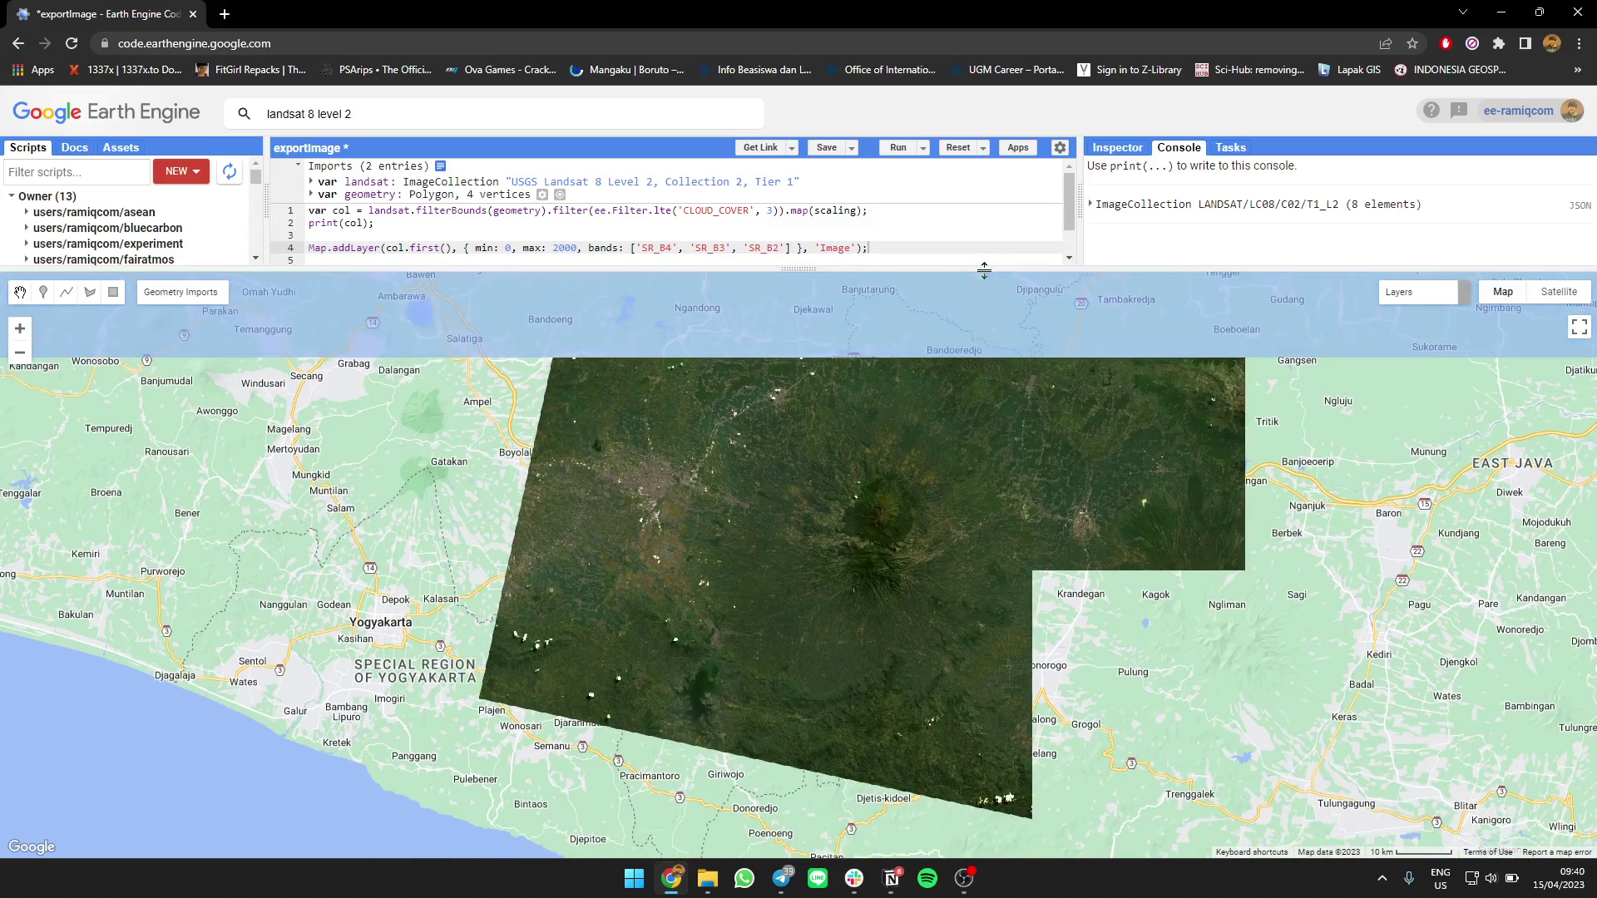
scroll(1036, 455, "down", 1)
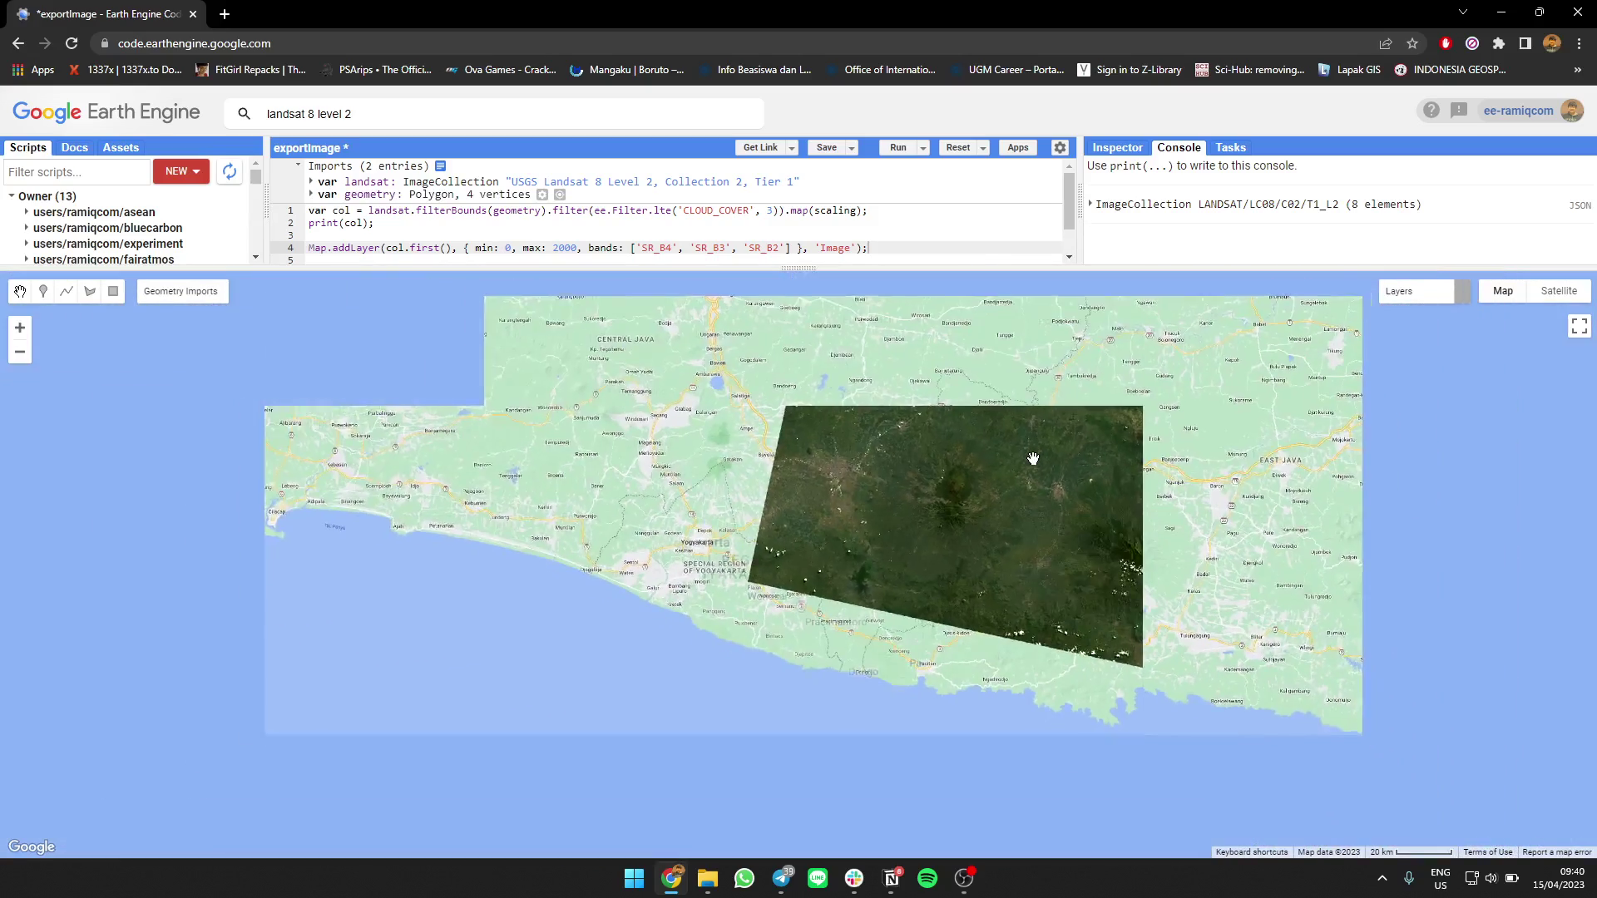
left_click_drag(1037, 455, 1028, 481)
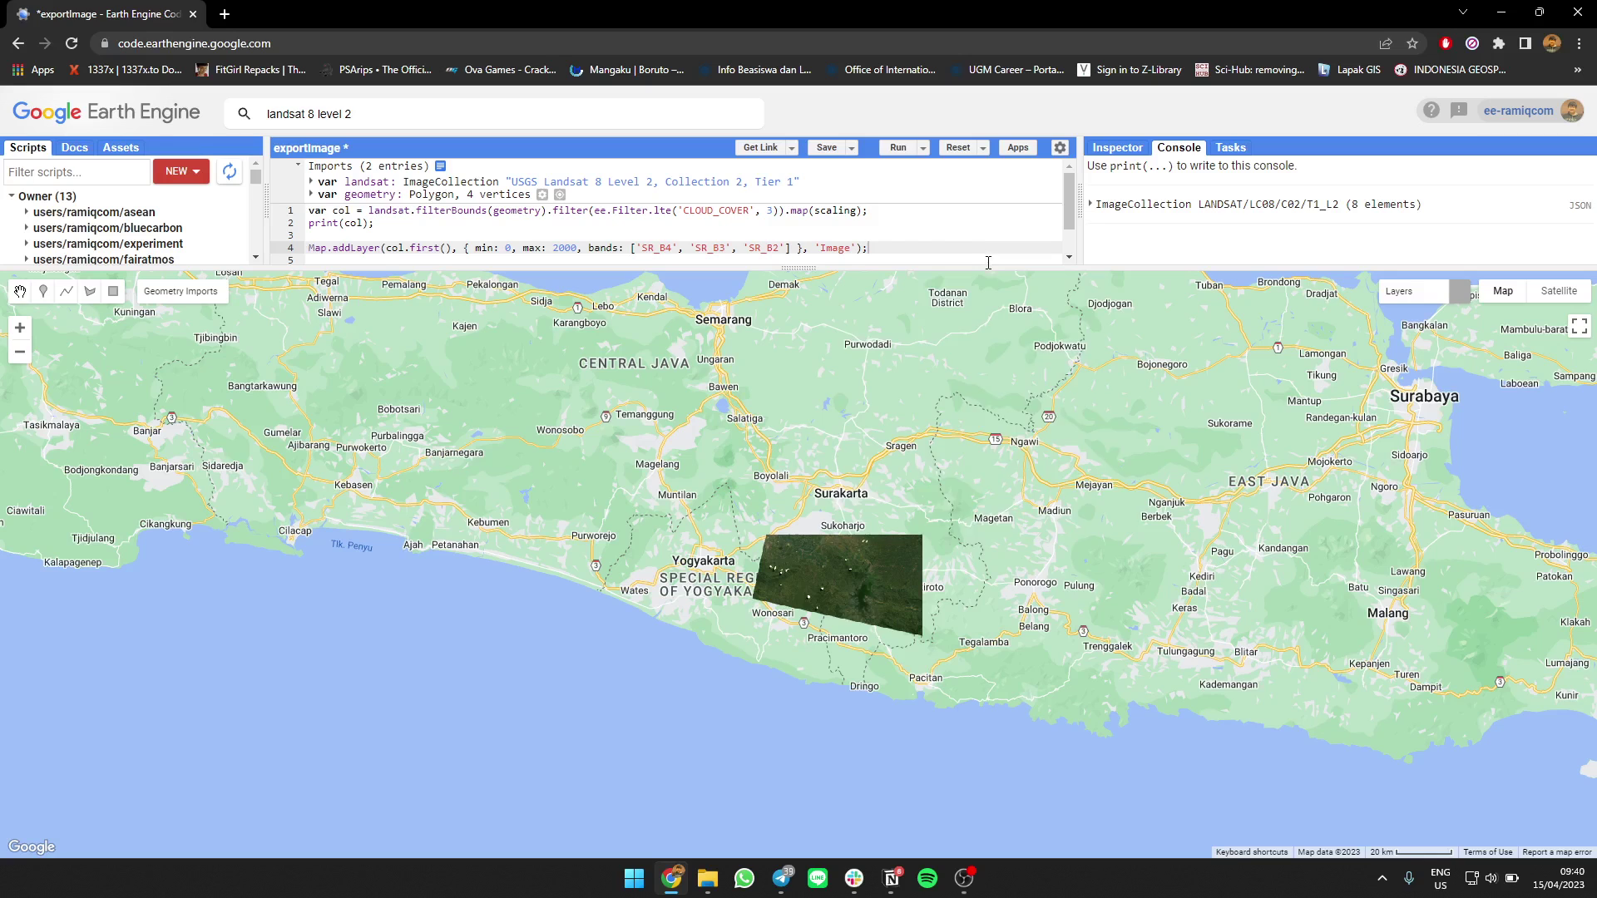
left_click_drag(984, 269, 873, 443)
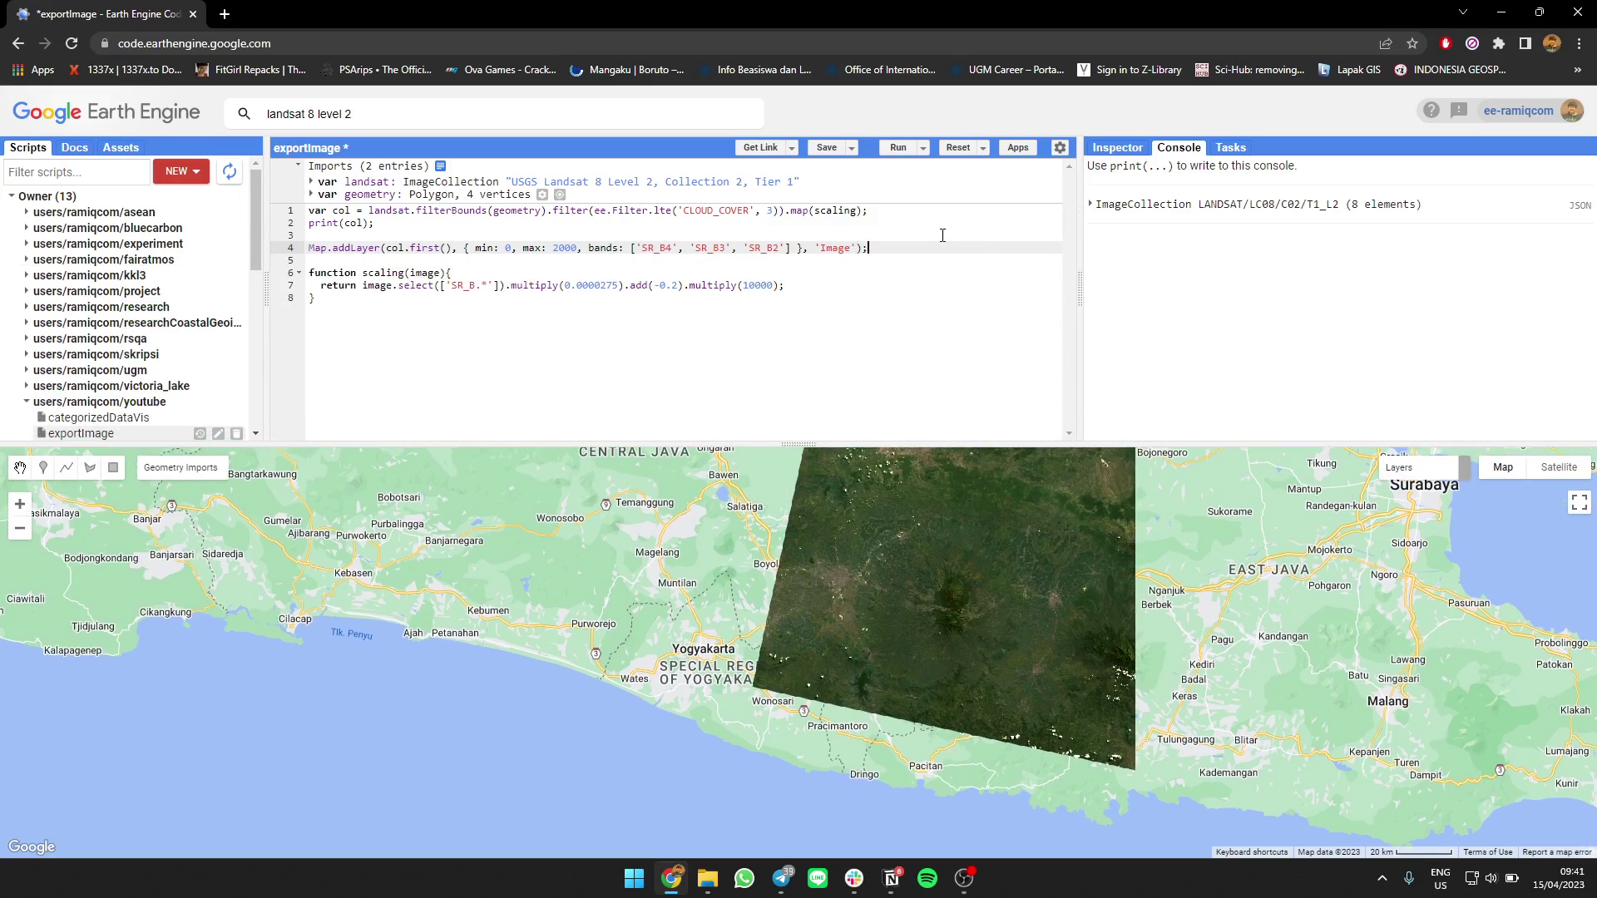
Step: Expand the printed collection's first image properties and select its system:index LC08_119065_20150522
key("Return")
key("Return")
key("Return")
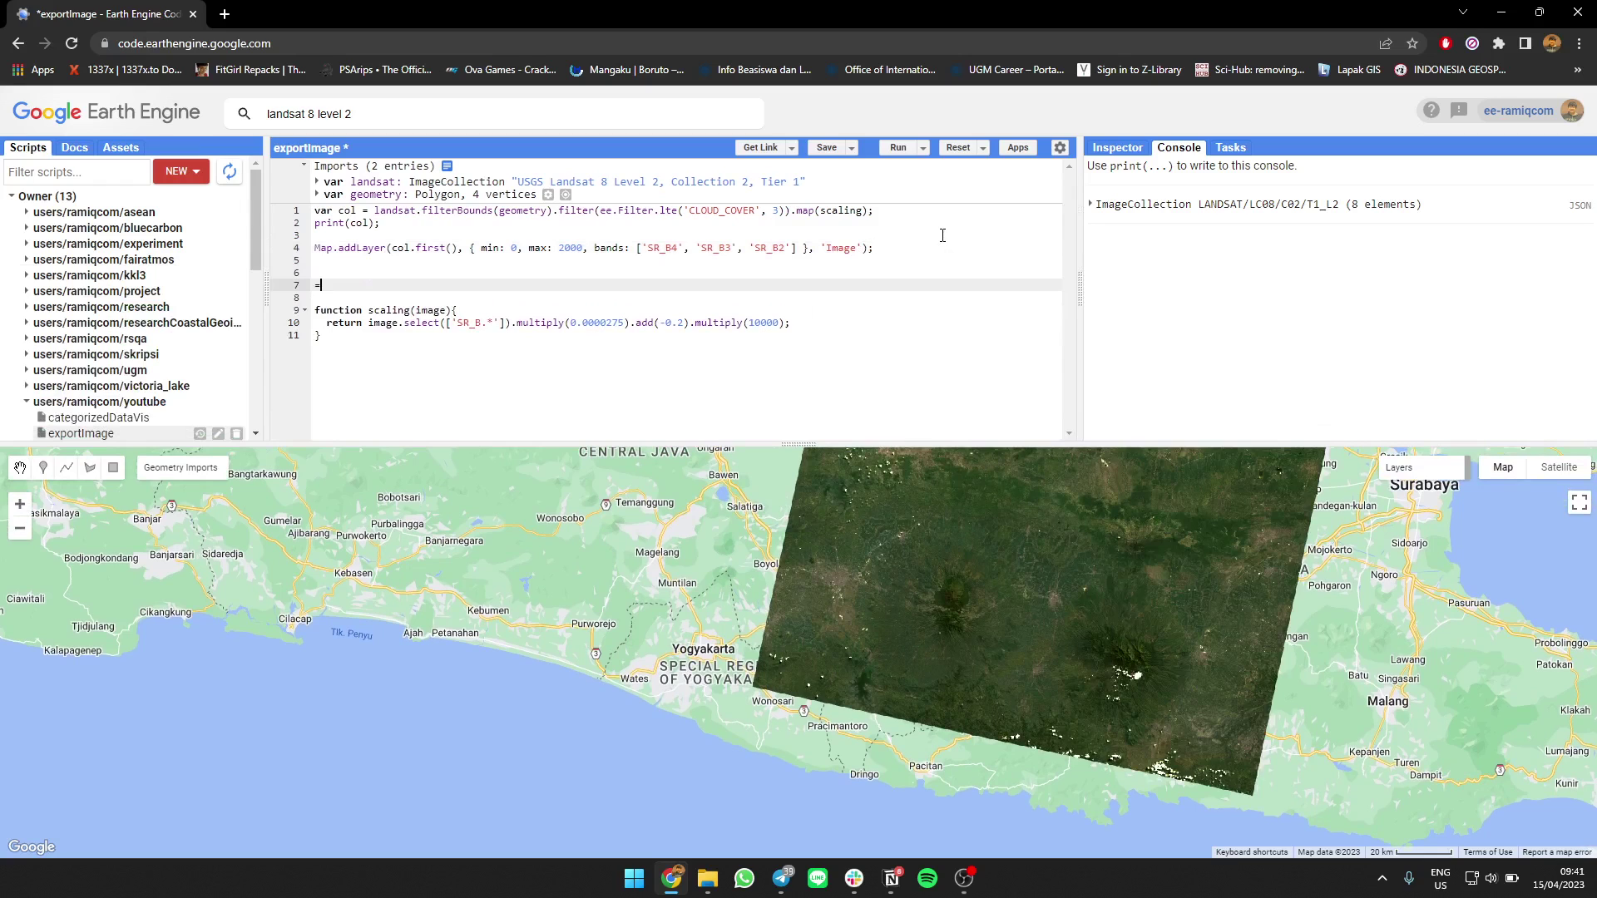
key("BackSpace")
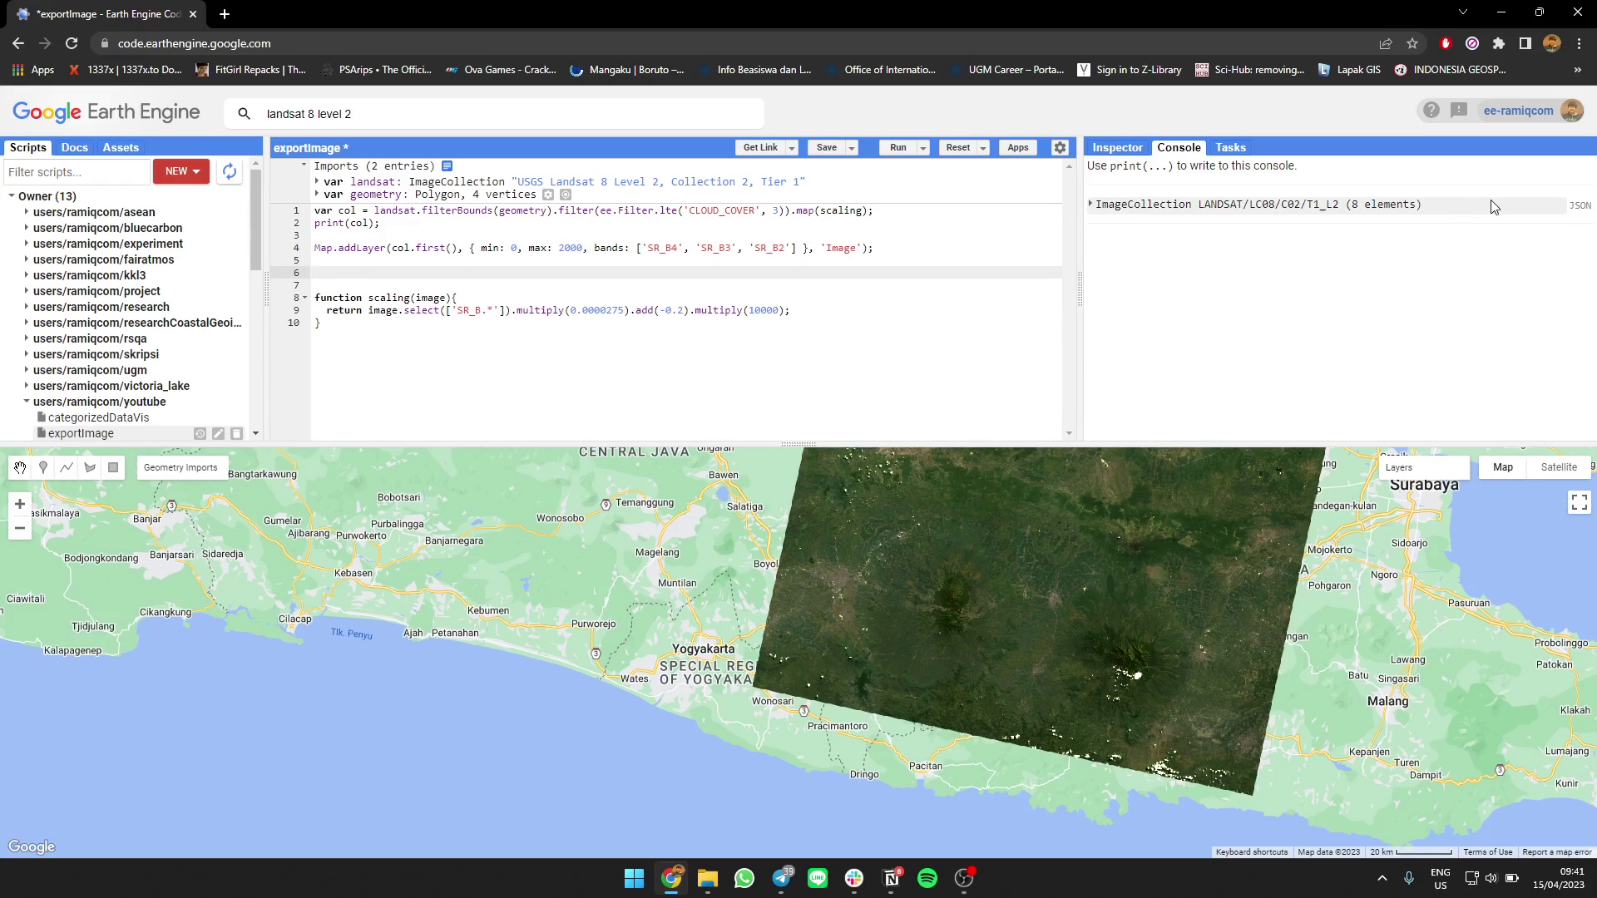
left_click(1492, 206)
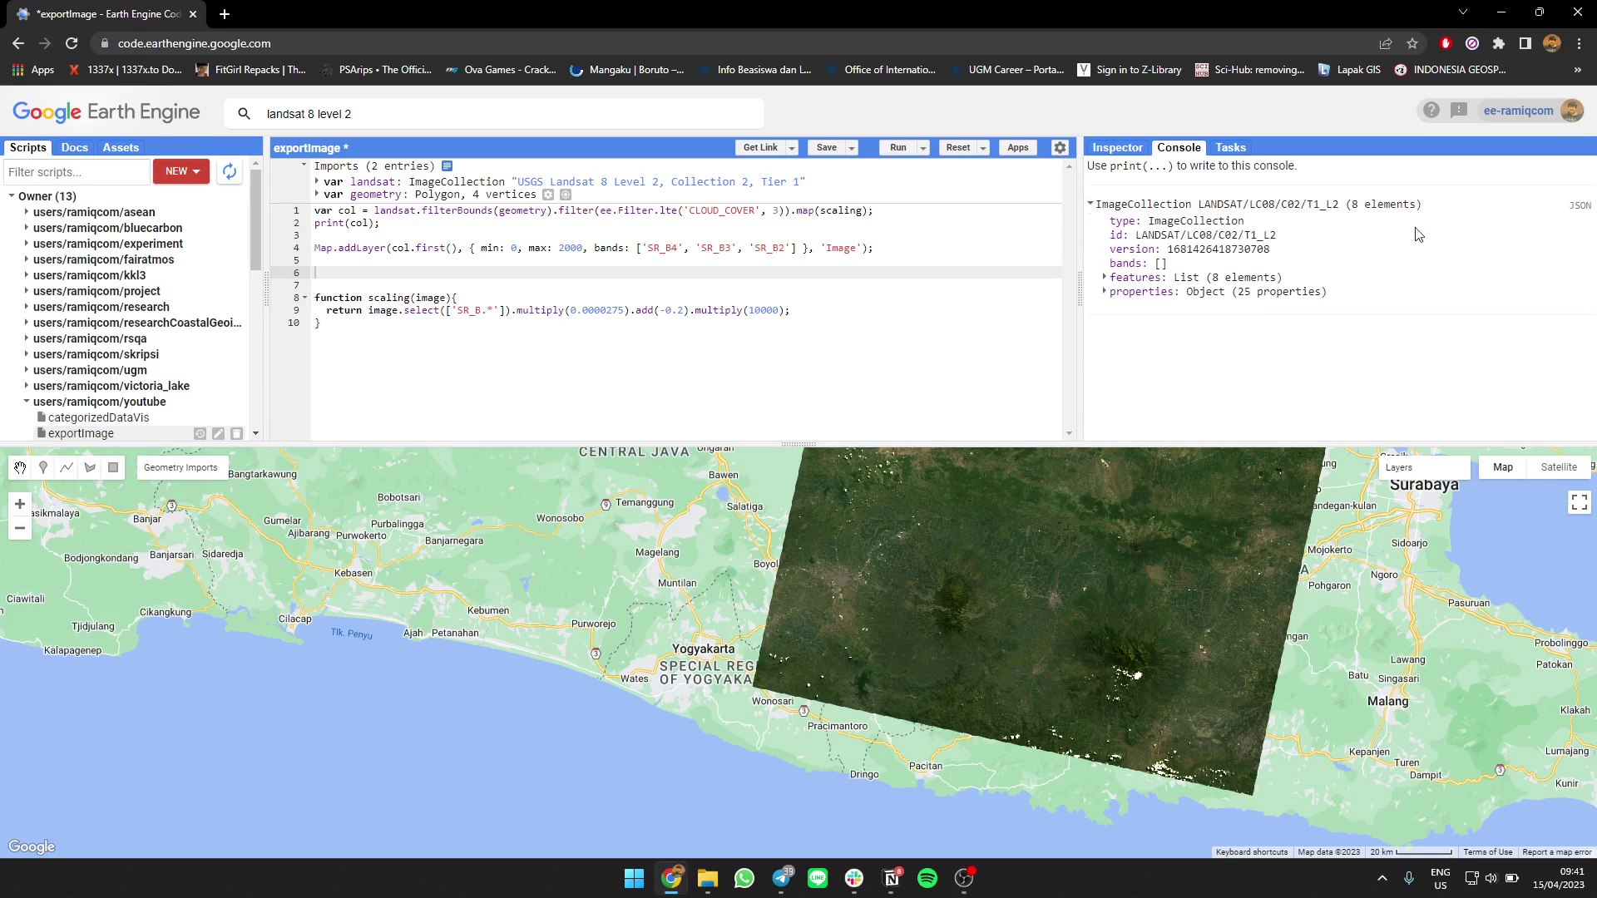
left_click(1279, 277)
left_click(1254, 293)
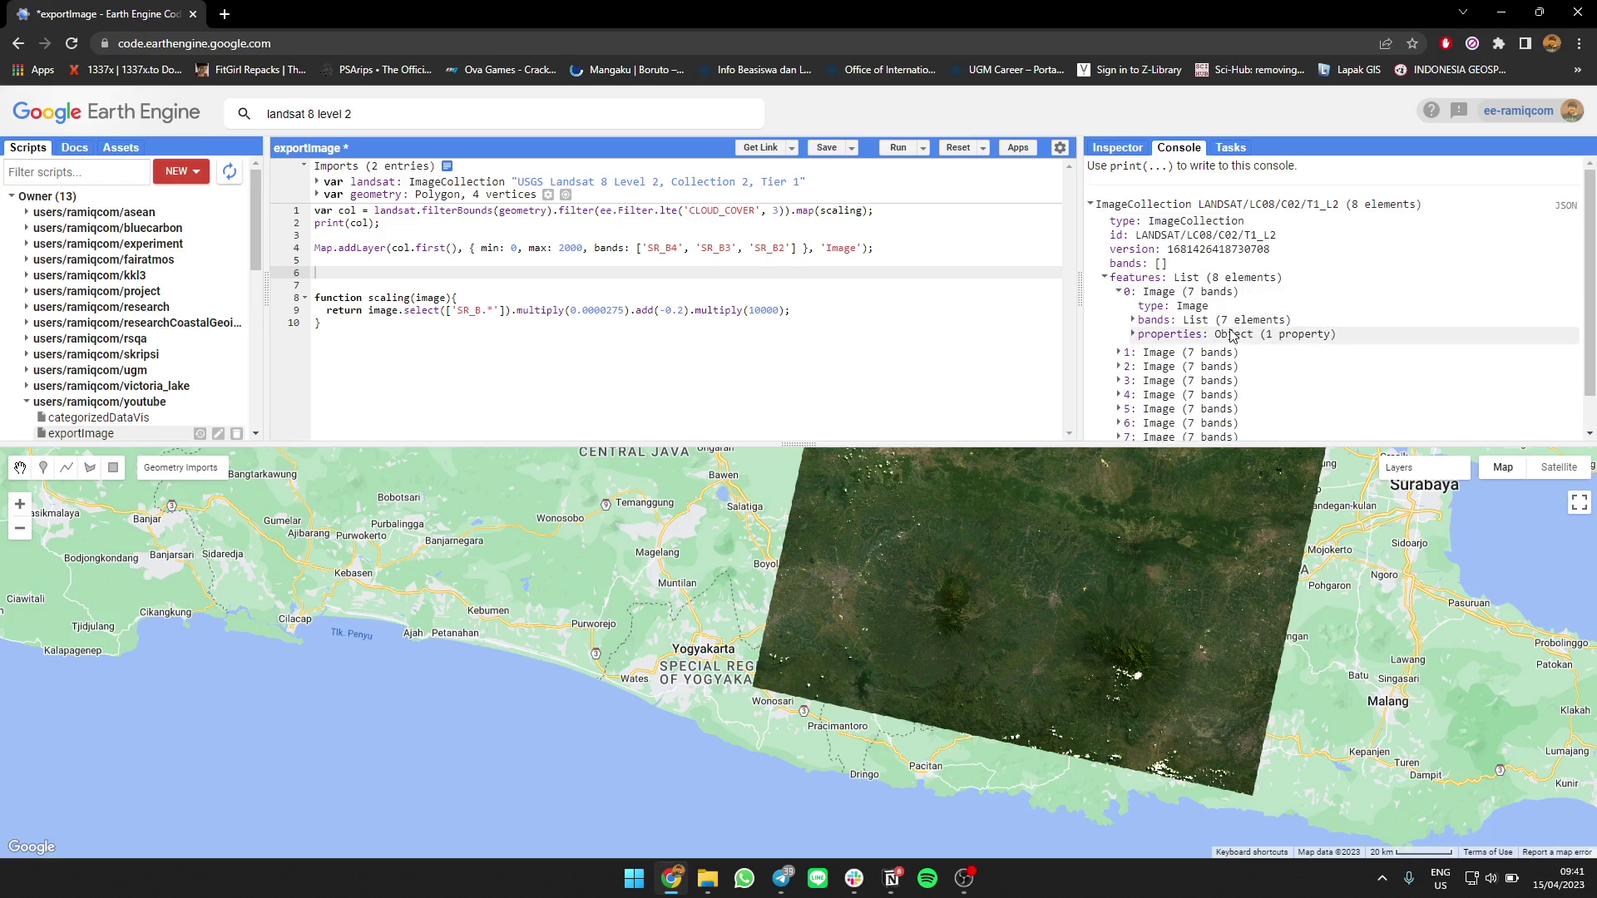
left_click(1231, 335)
scroll(1248, 312, "down", 1)
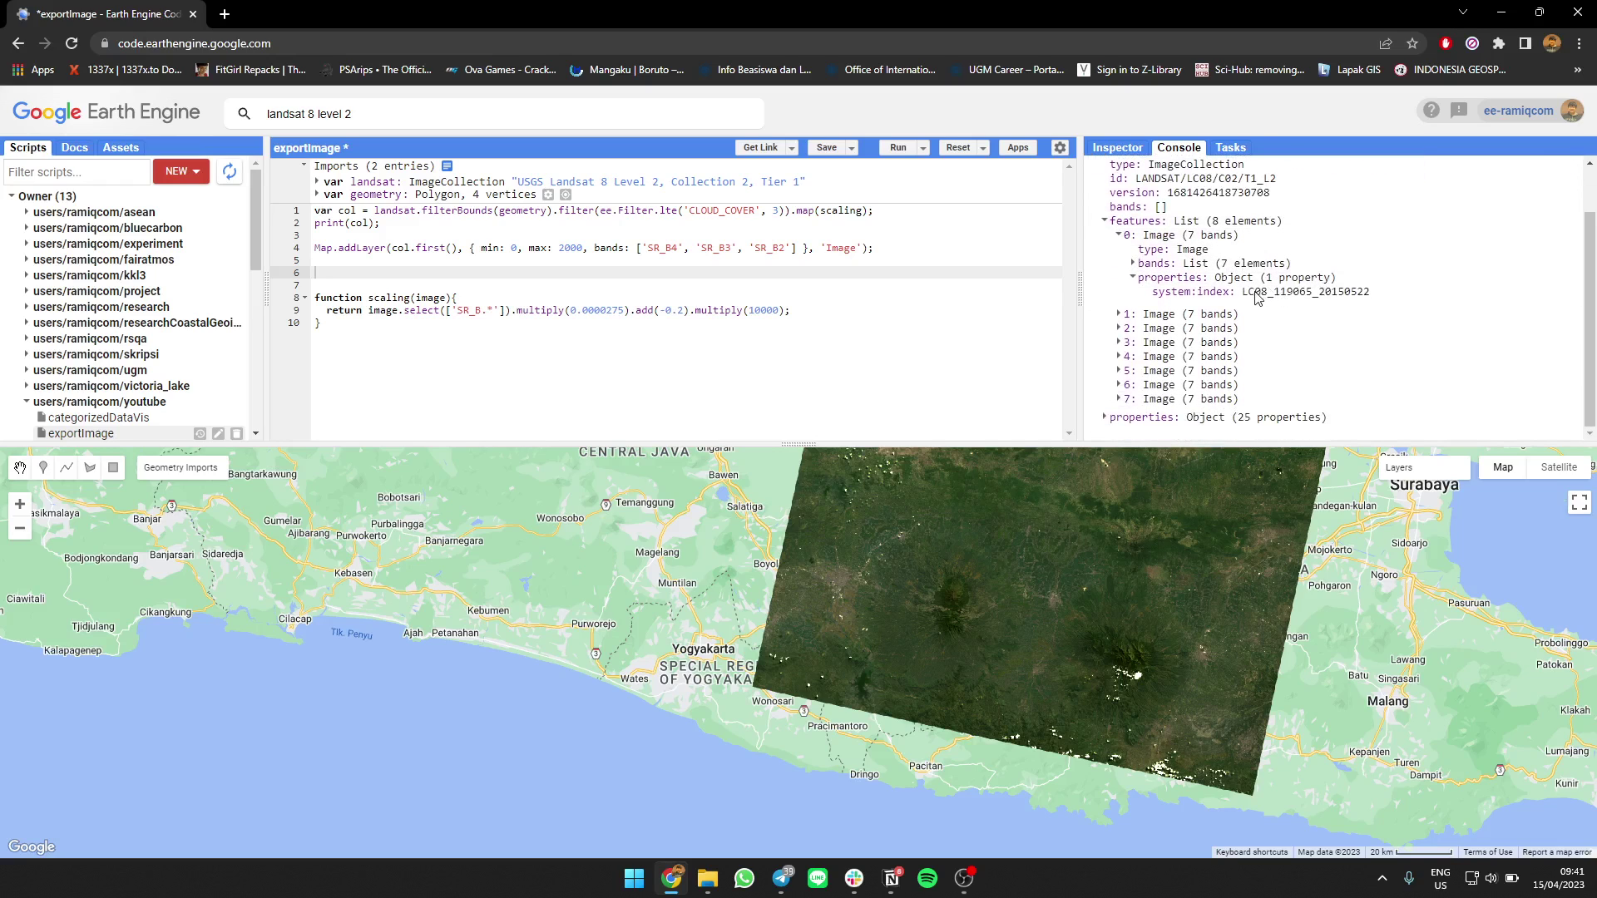
double_click(1256, 295)
left_click(1260, 298)
left_click_drag(1243, 295, 1431, 302)
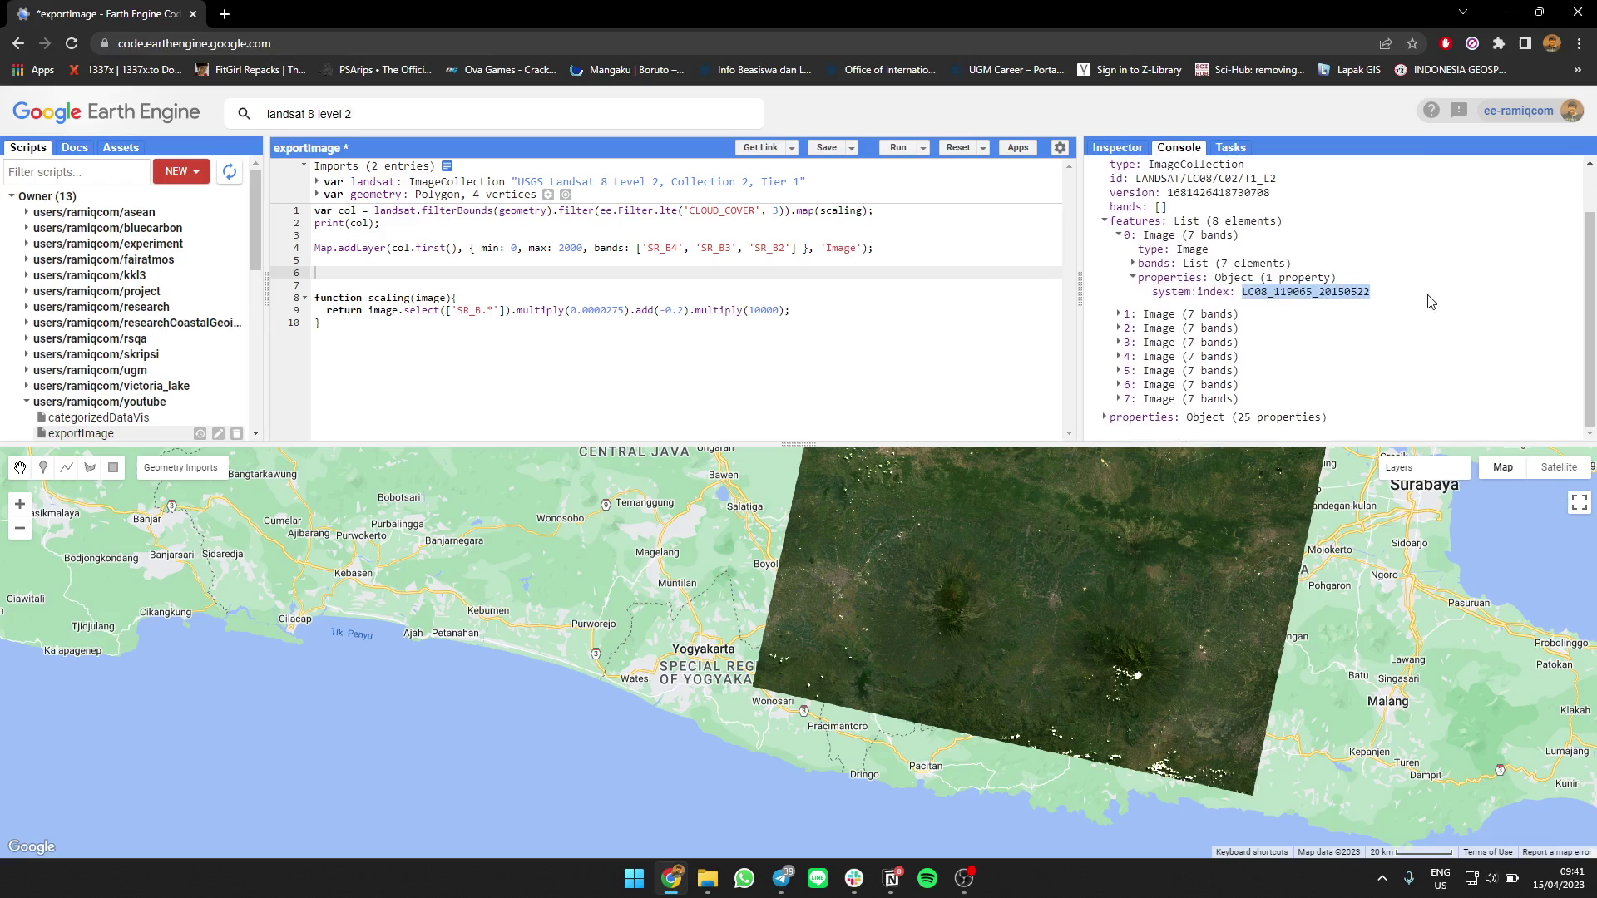
left_click(440, 268)
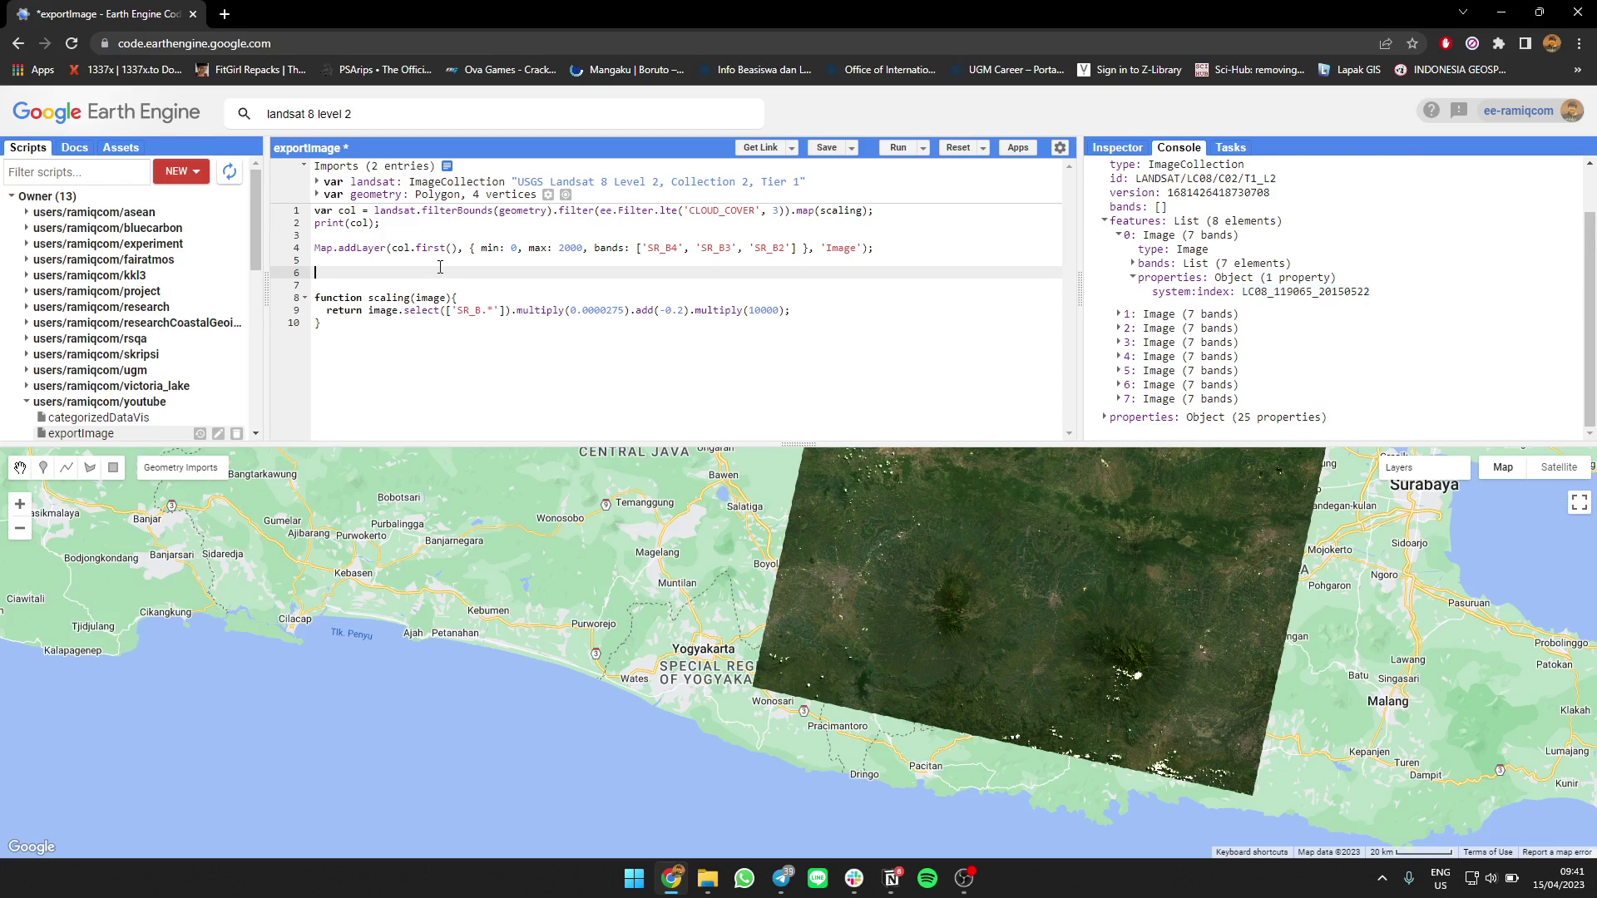
type("va")
type("r id ")
type("= col.a")
type("ggr")
type("eg")
Step: Define id = col.aggregate_array('system:index'), print the 8 IDs, then remove the print line
key("BackSpace")
key("BackSpace")
key("BackSpace")
type("regate_")
type("array('s")
type("ystem:")
type("m:")
type("index")
type(";")
key("Return")
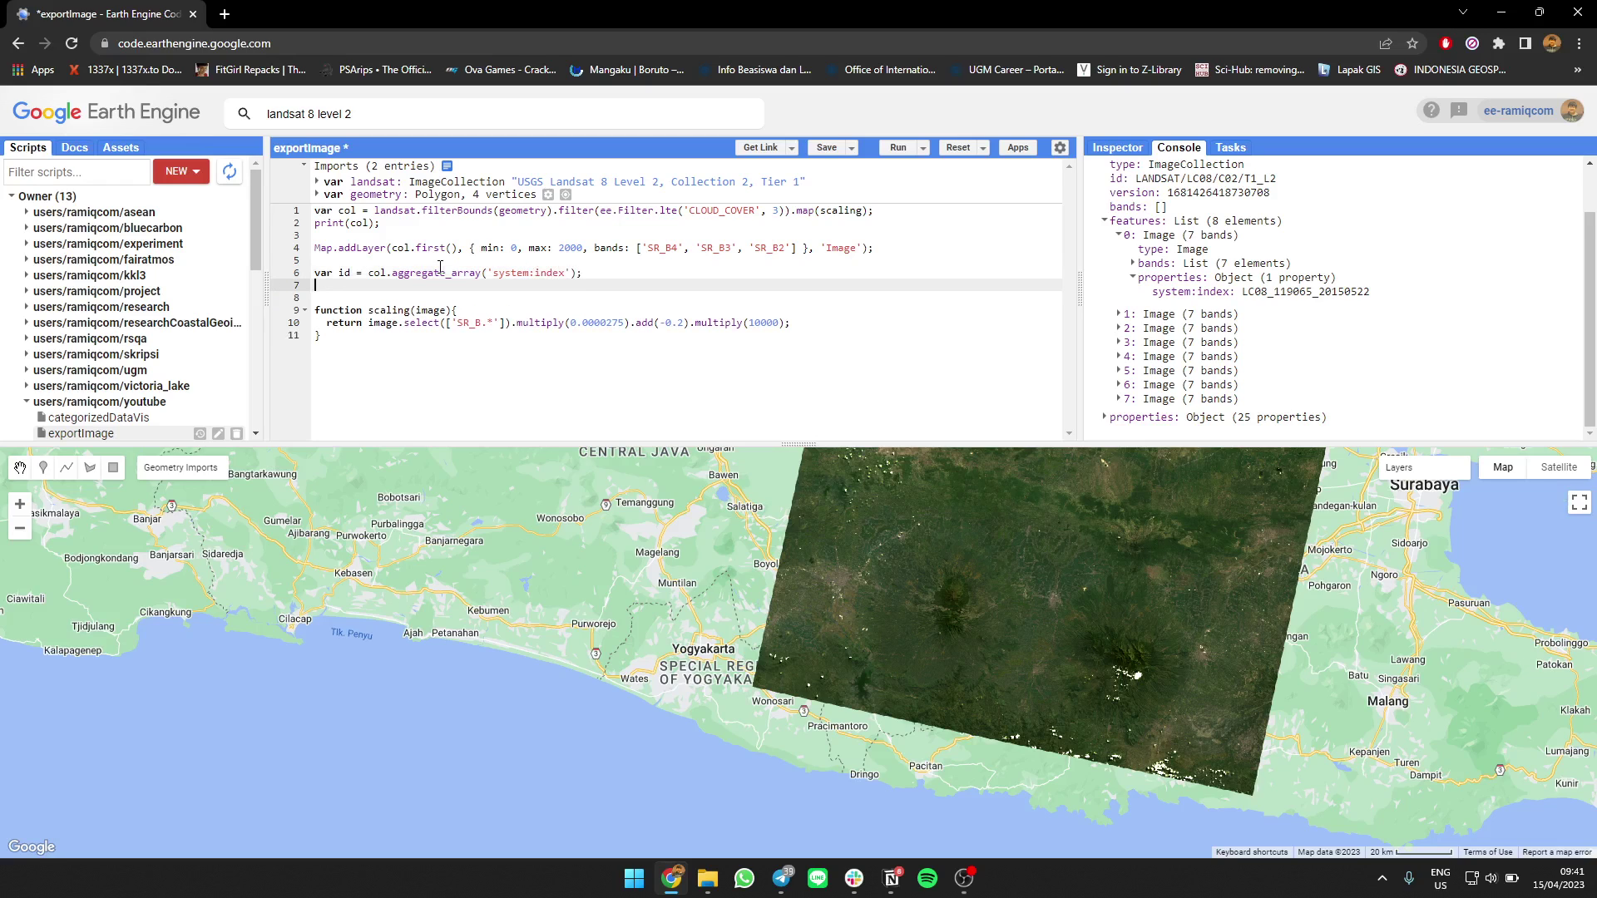
type("print(id")
key("ctrl+Return")
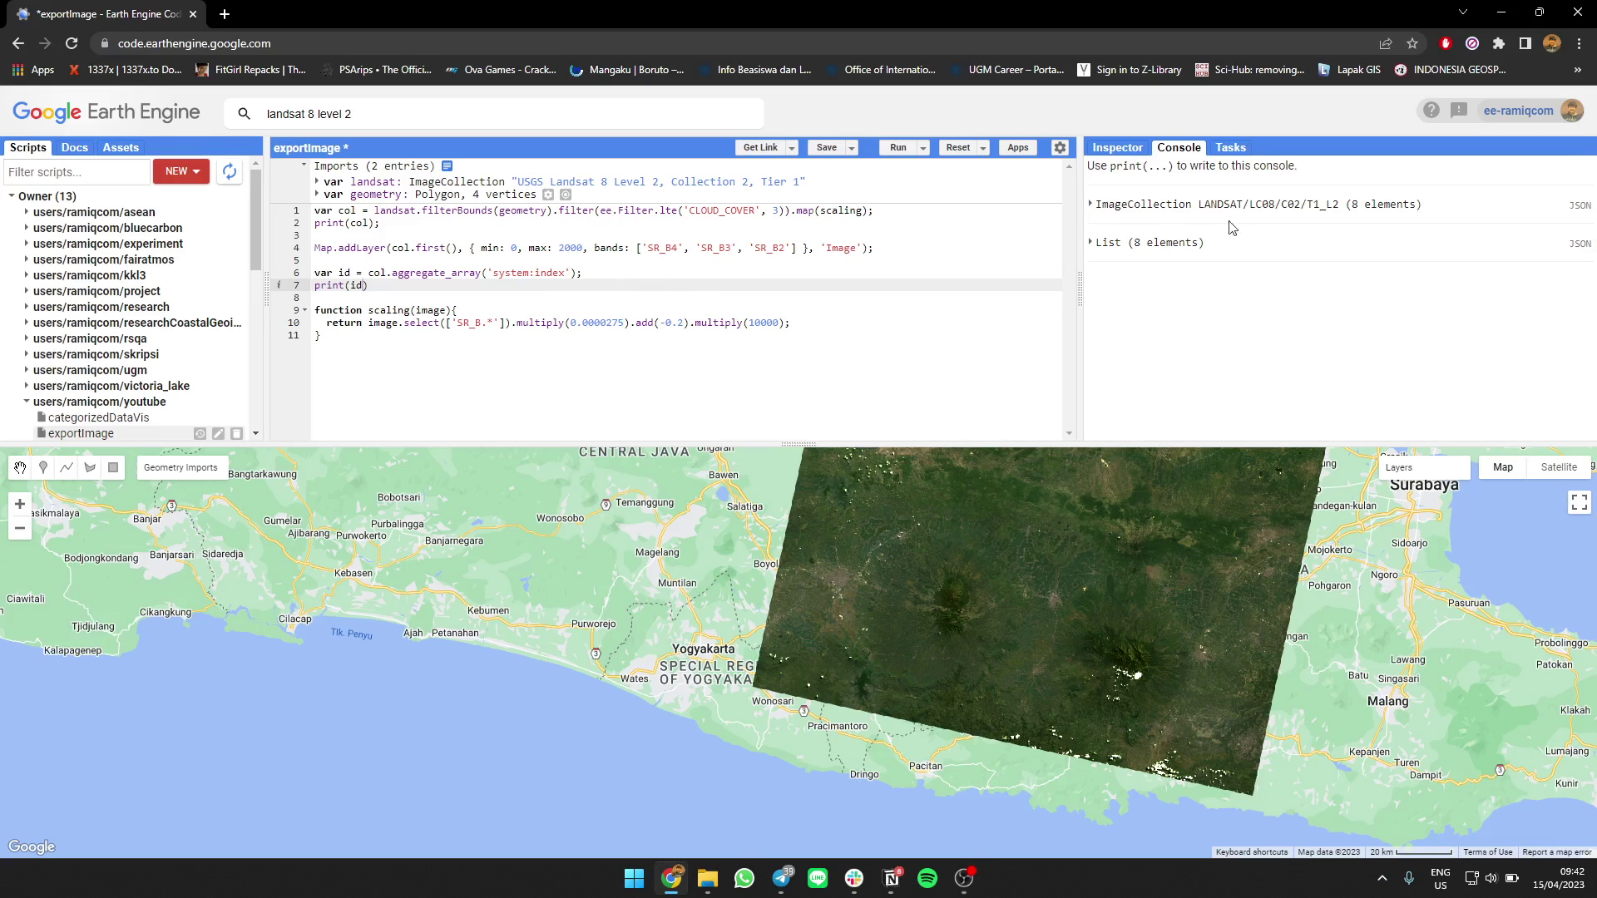
left_click(1228, 244)
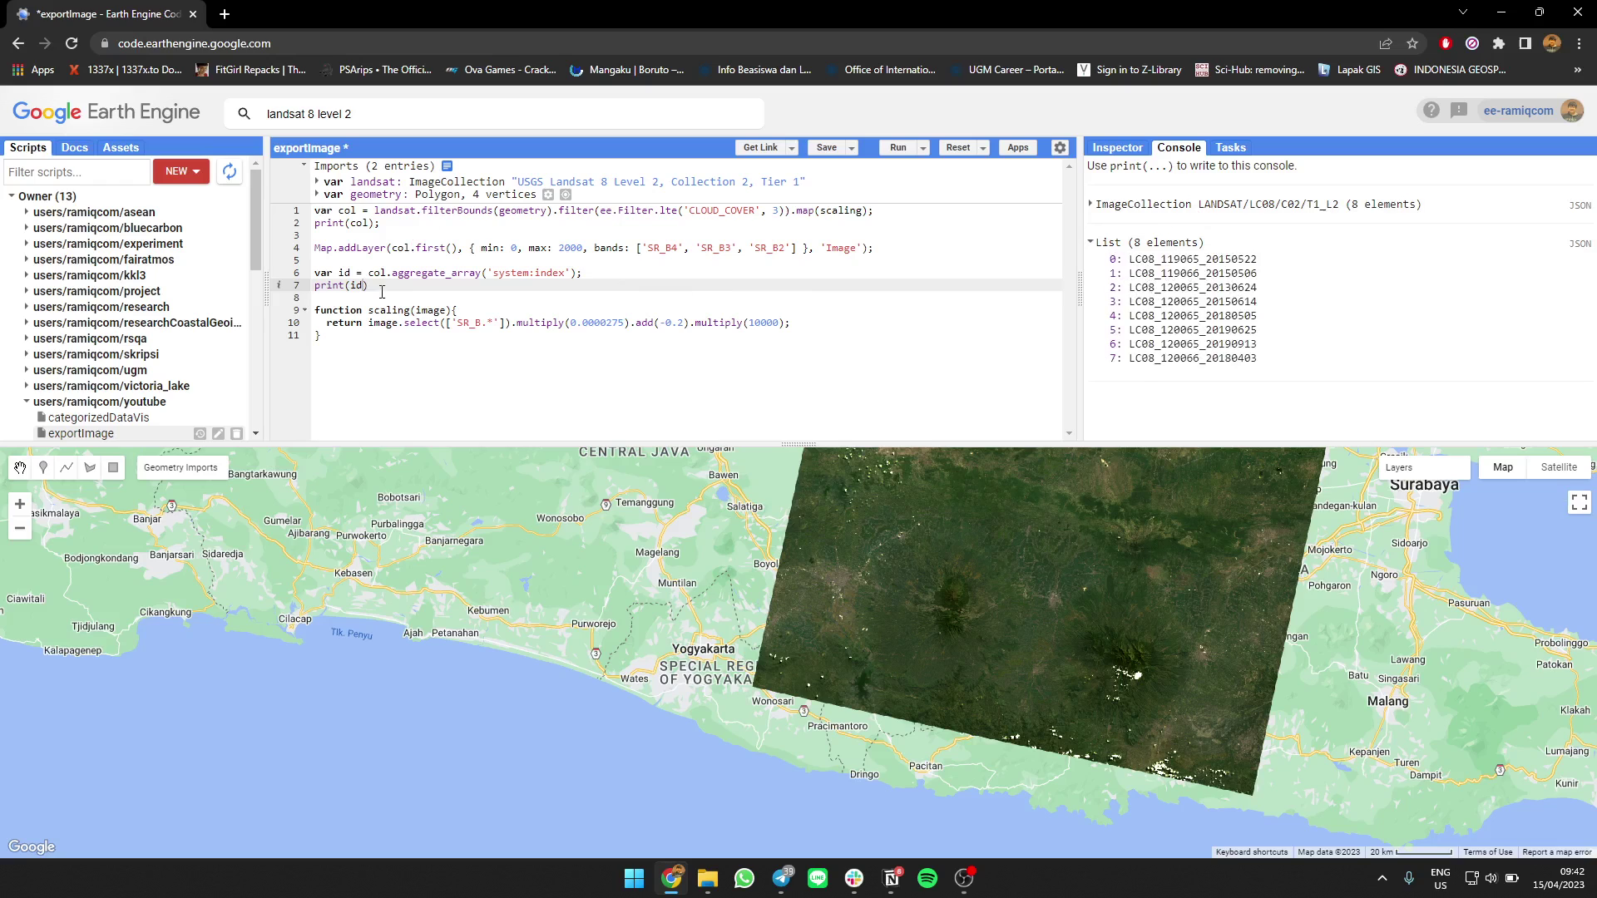
triple_click(346, 285)
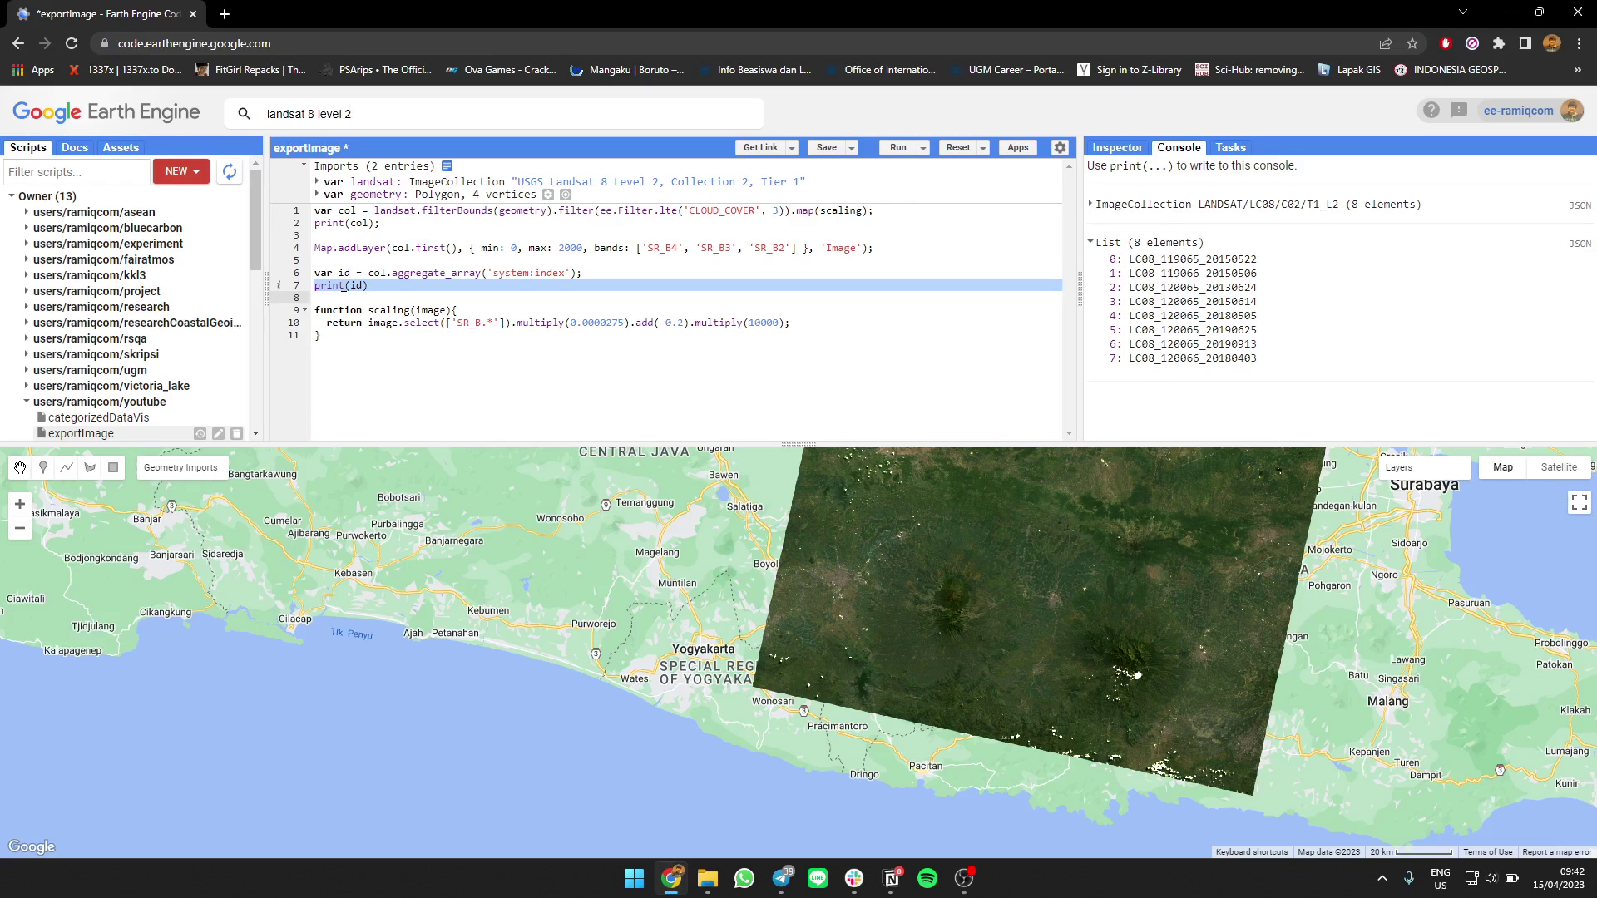
key("Return")
key("Return")
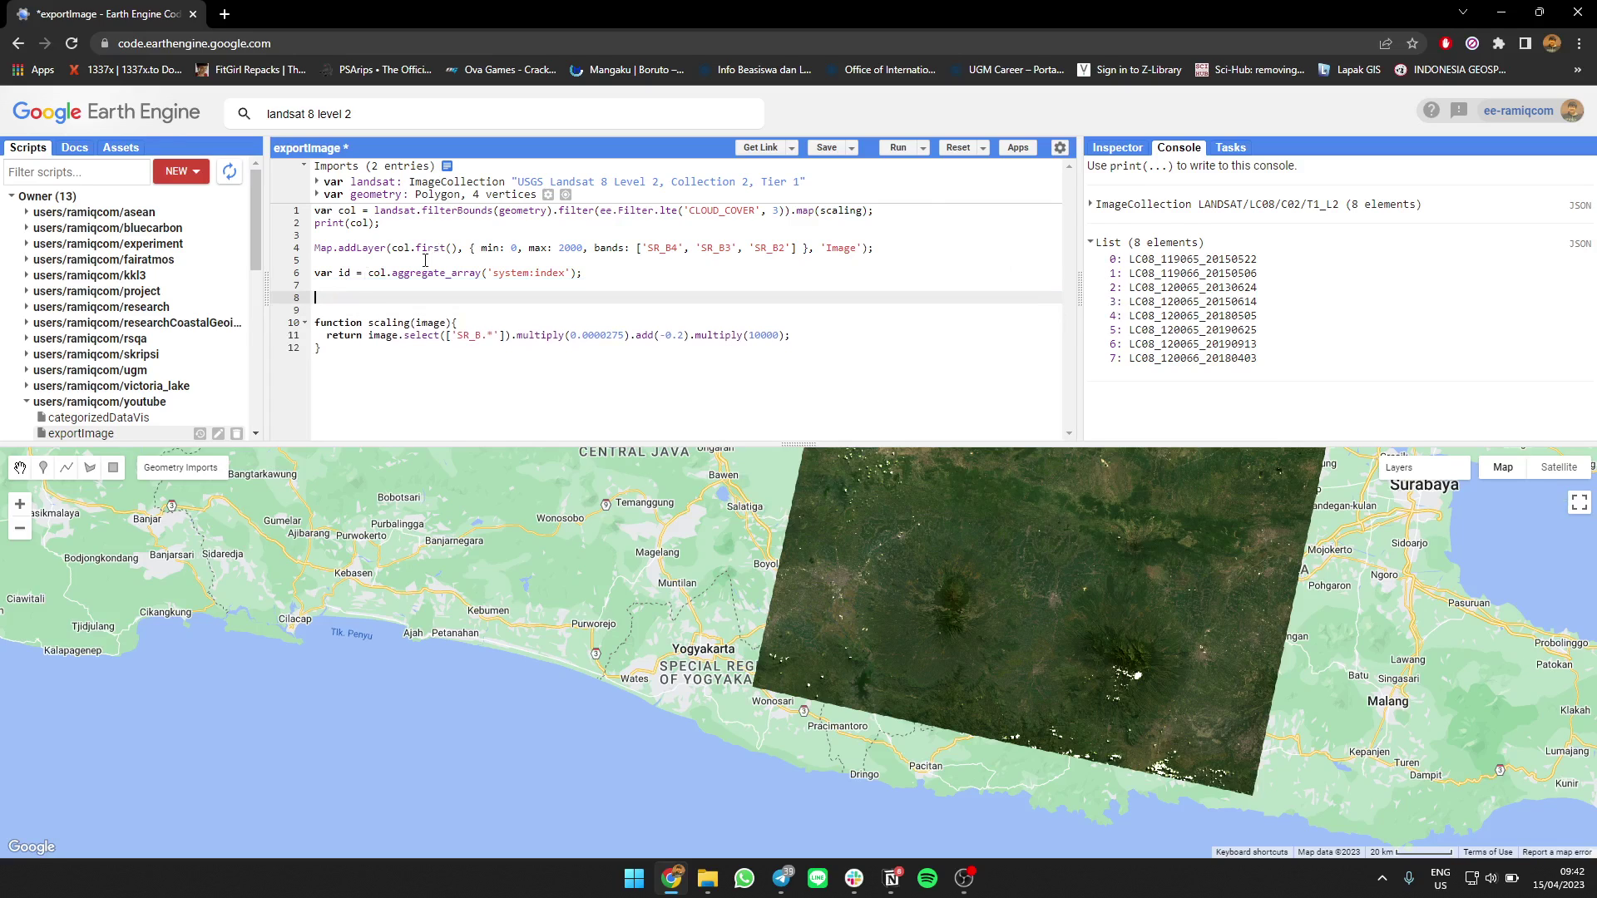
Step: Write id.evaluate(function(list){ print(list) }) and run the script
key("alt+Tab")
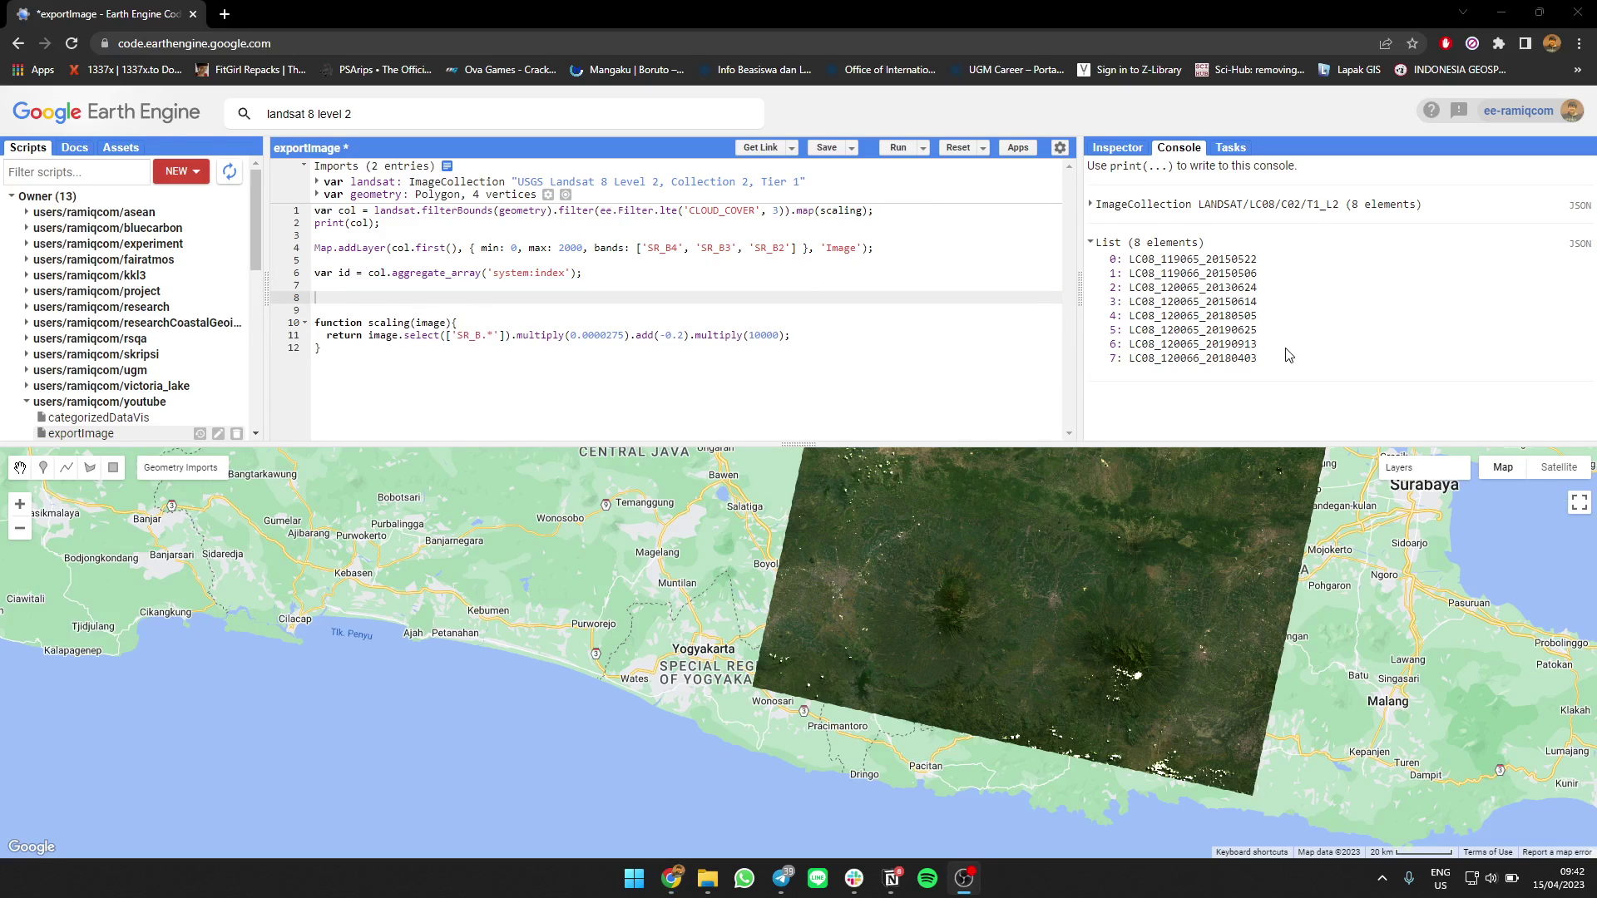
key("alt+Tab")
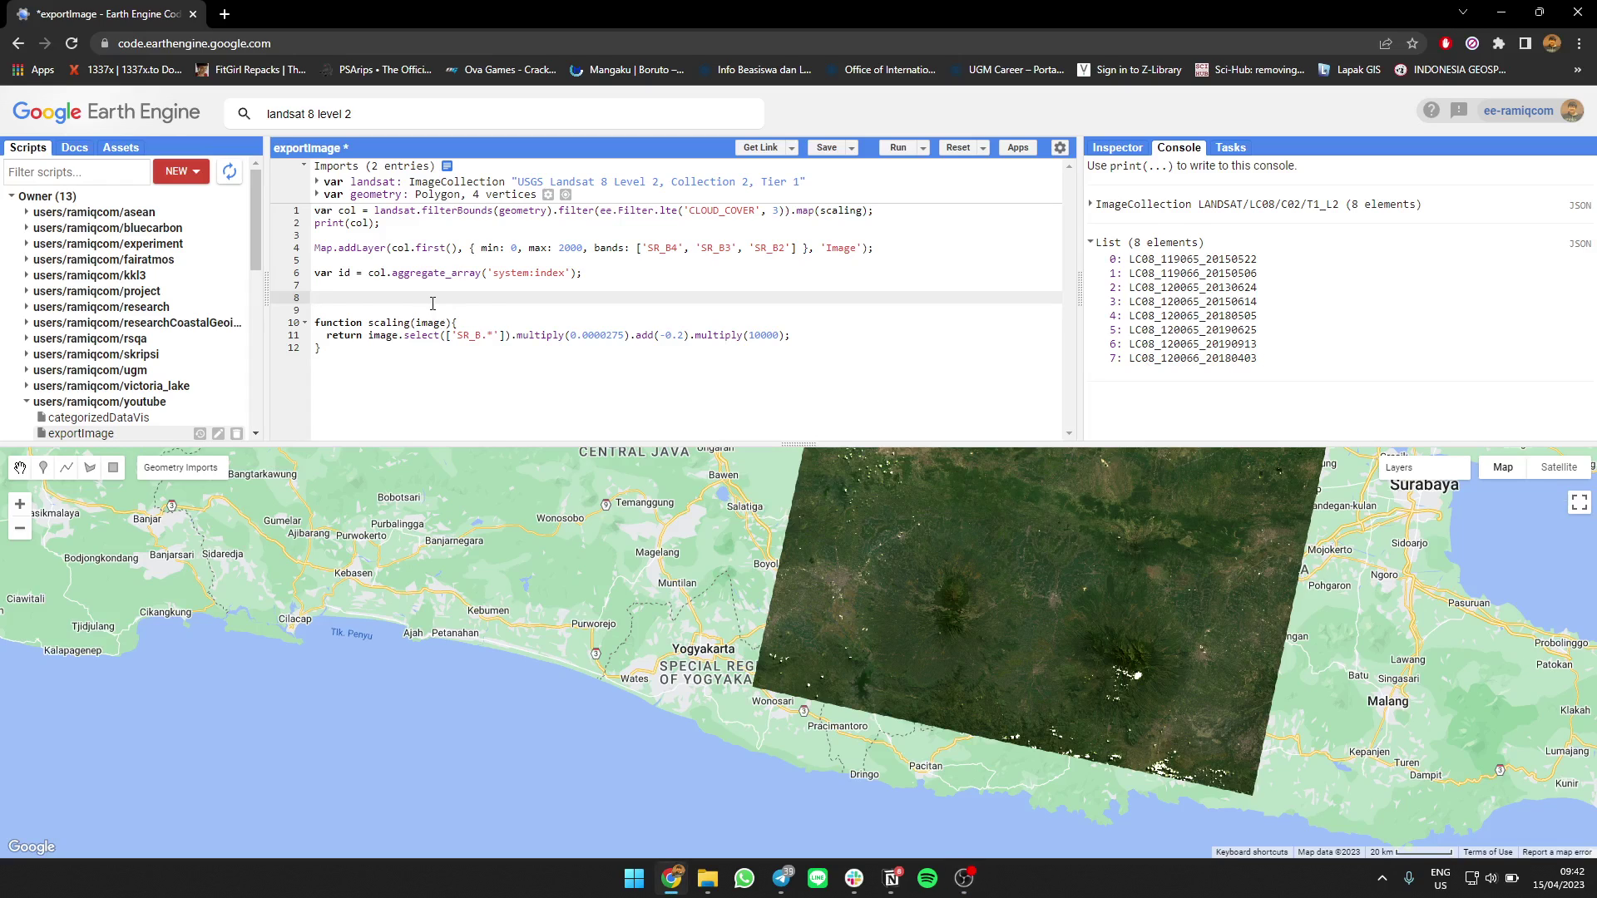
type("id.evaluate")
type("(function(")
type("list){")
key("Return")
key("Down")
type(";")
key("Up")
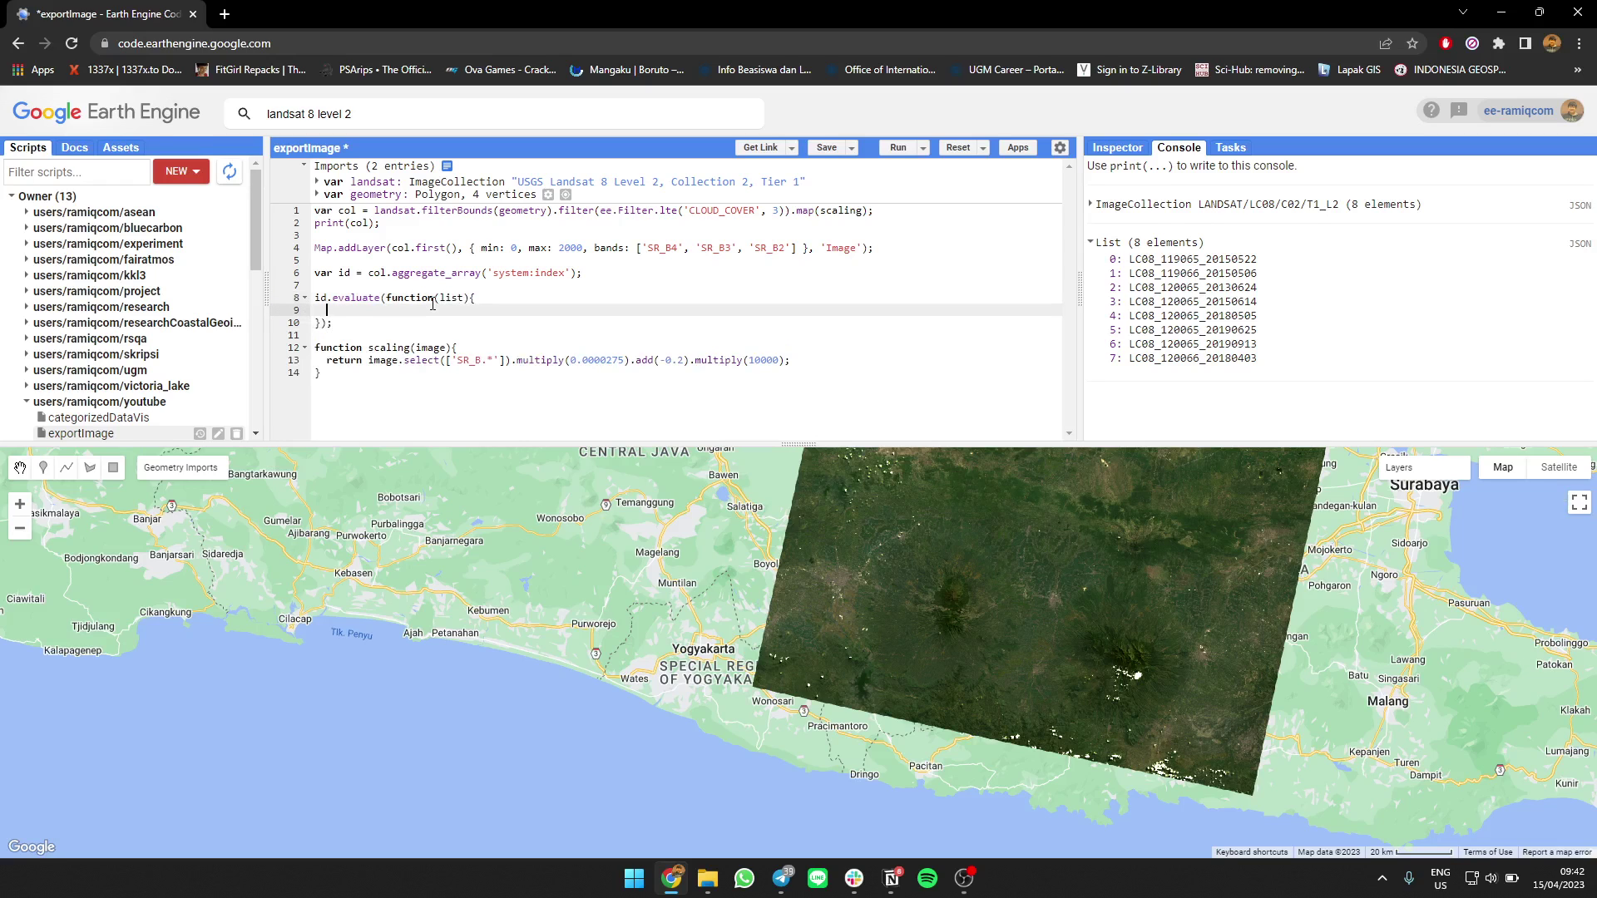
type("print(list)")
key("ctrl+Return")
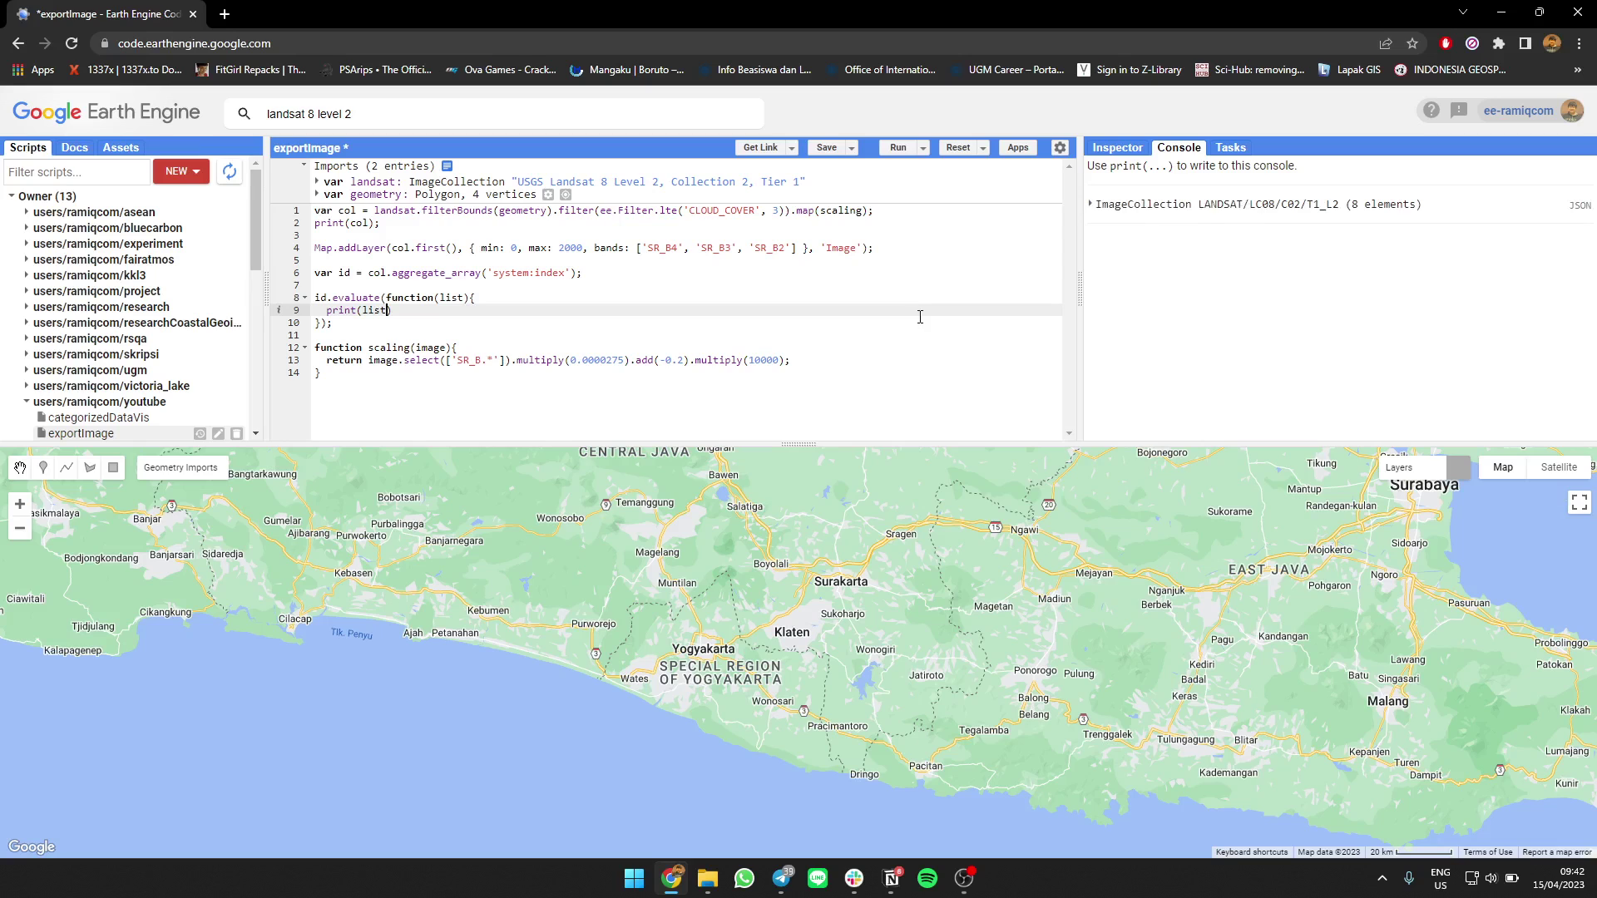
Step: Expand the printed list of eight IDs and select the print(list) statement for replacement
left_click(1217, 245)
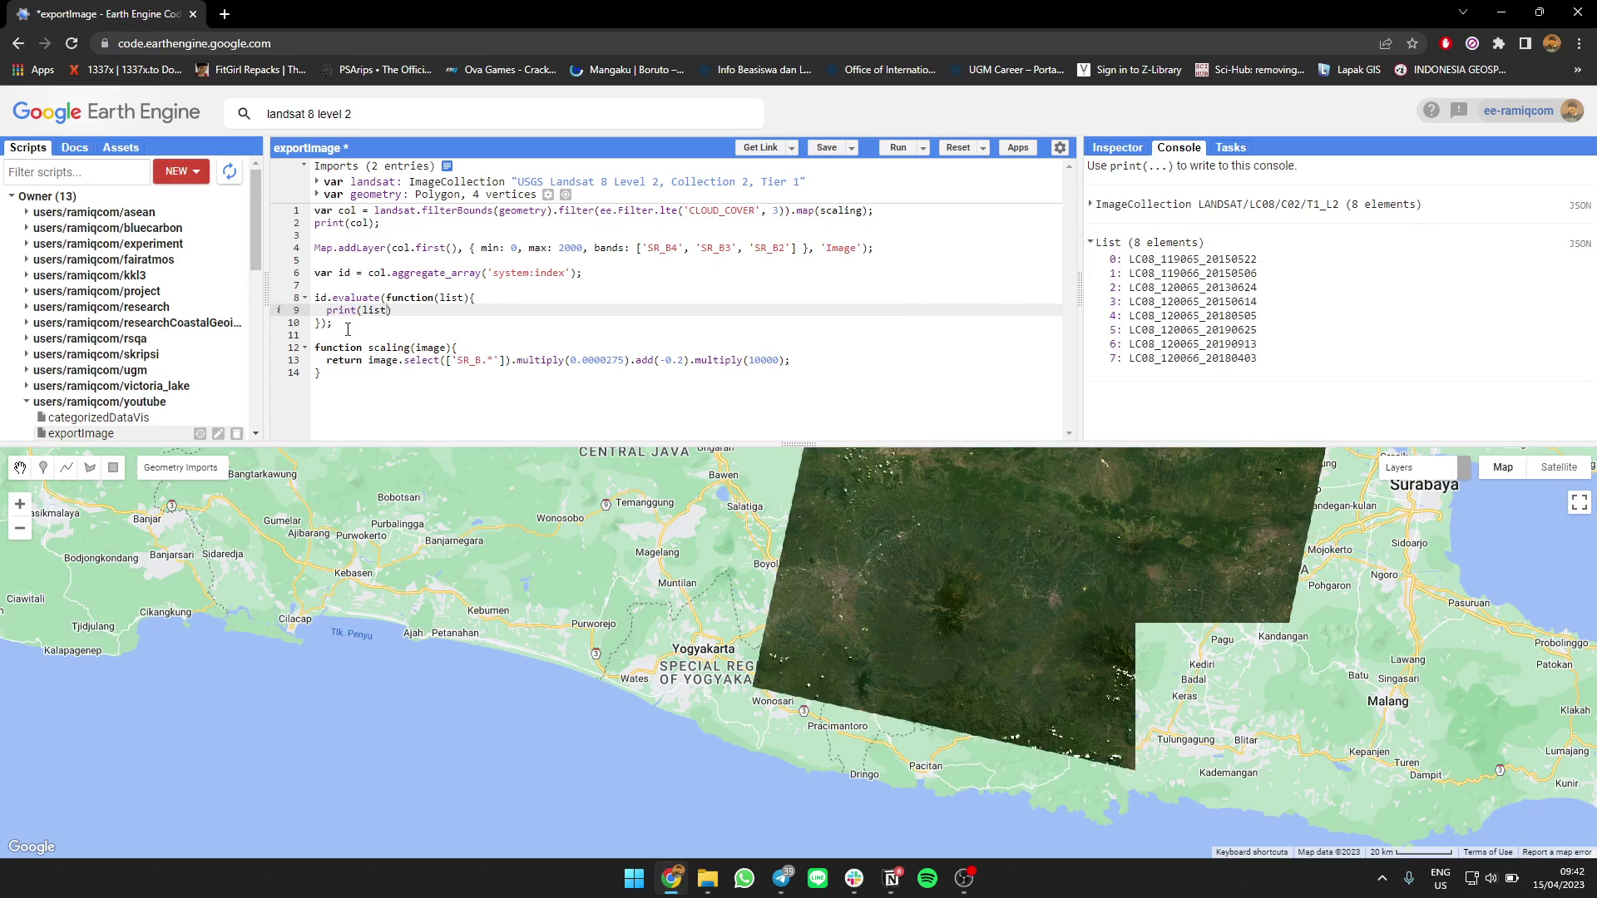
left_click(397, 317)
left_click_drag(397, 312, 325, 313)
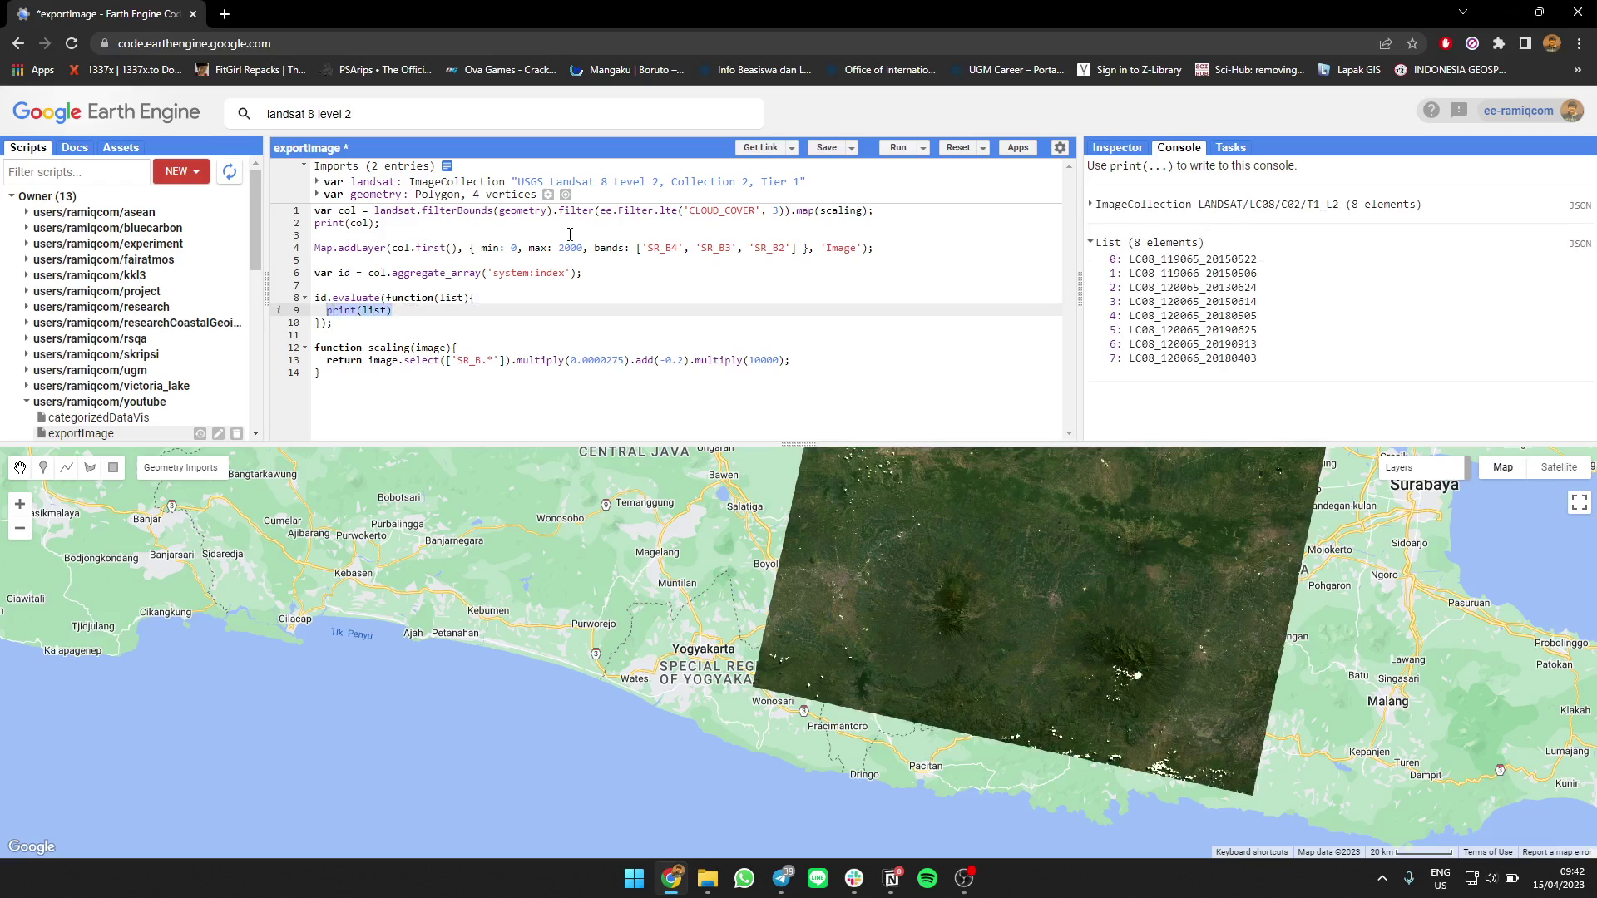
Step: Replace print(list) with list.map(function(id){ print(id) }) and select print(id) for rewriting
key("BackSpace")
type("list.m")
type("ap(fu")
type("nction(id")
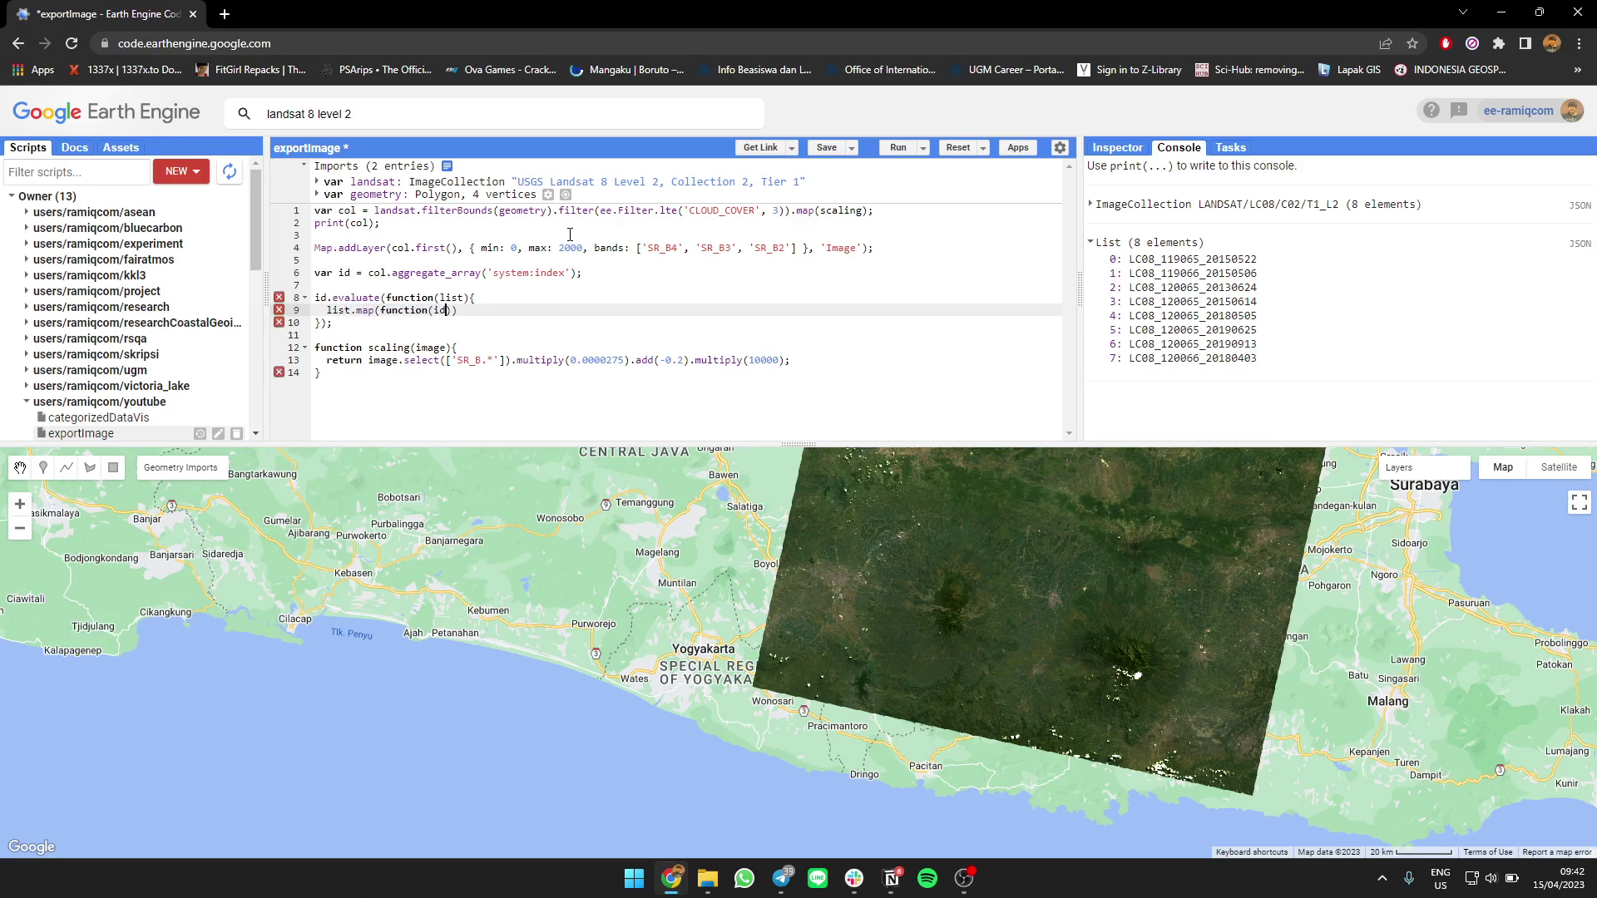
type("){")
key("Return")
key("Up")
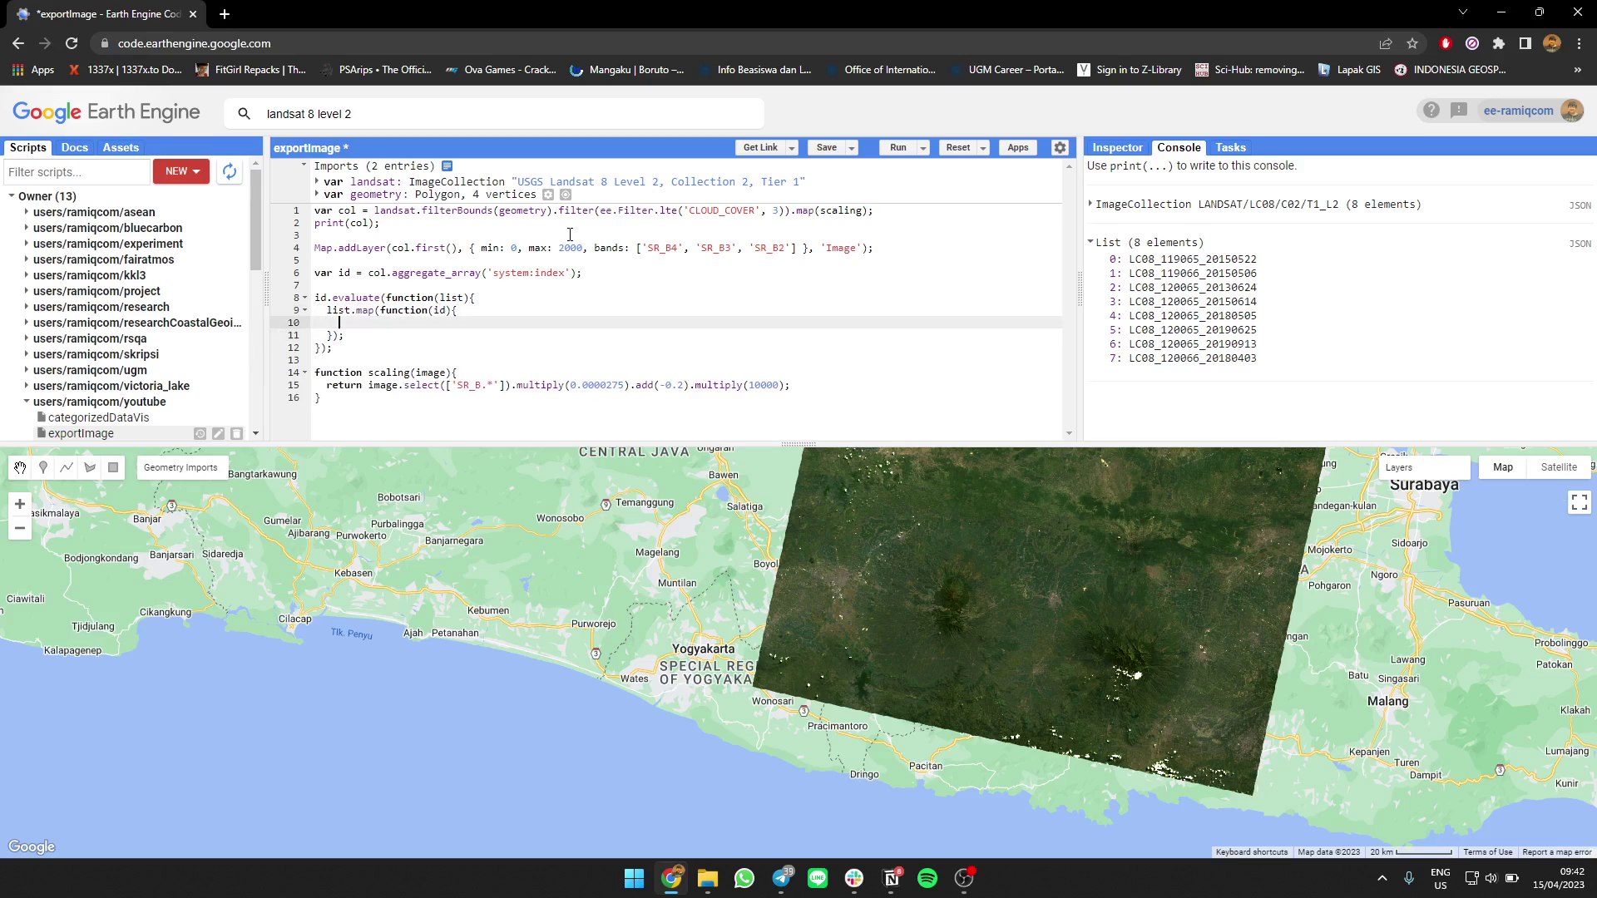
type("print(i")
type("d")
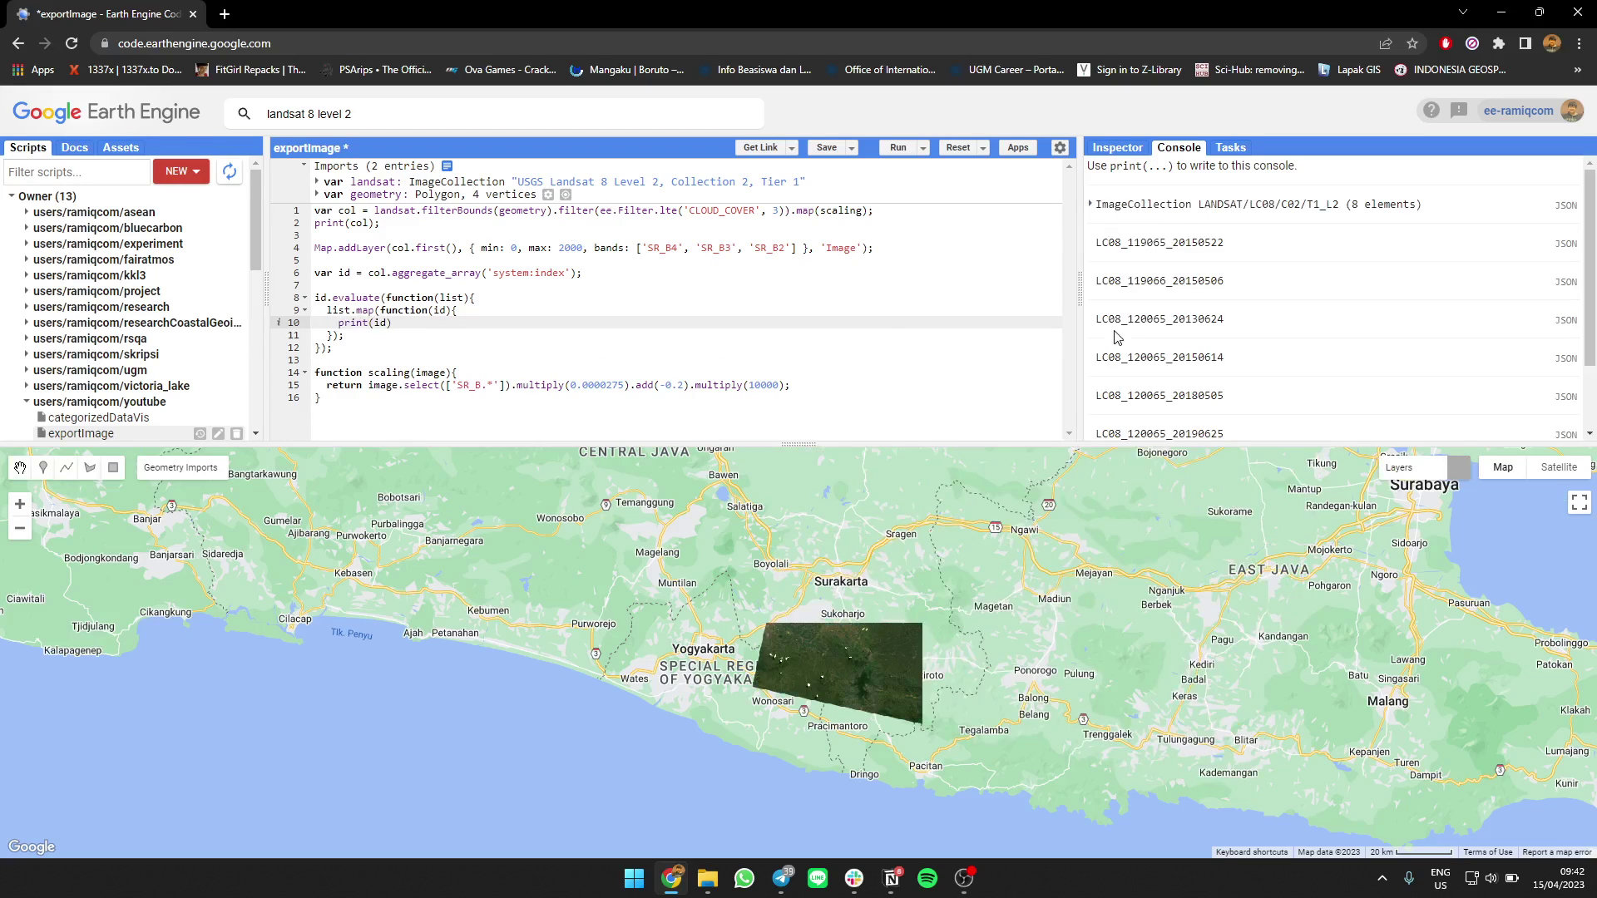
scroll(1348, 279, "down", 2)
scroll(1348, 278, "up", 2)
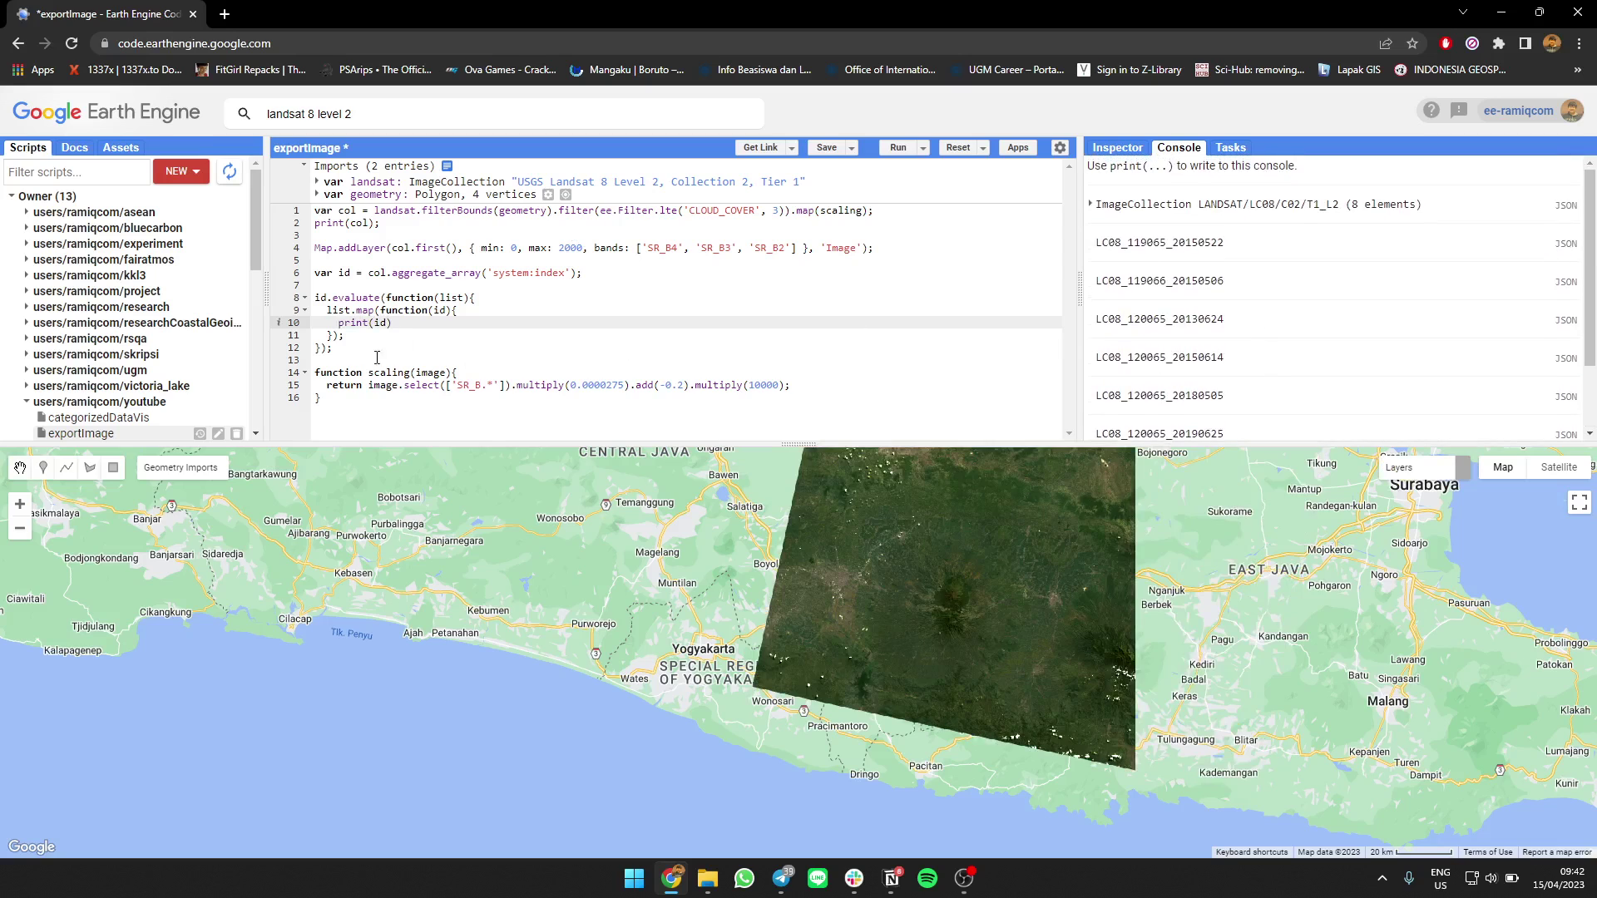
left_click_drag(405, 326, 333, 324)
Step: Inside the loop fetch each image by its id as 'image', print it, and check the console entries
key("BackSpace")
type("v")
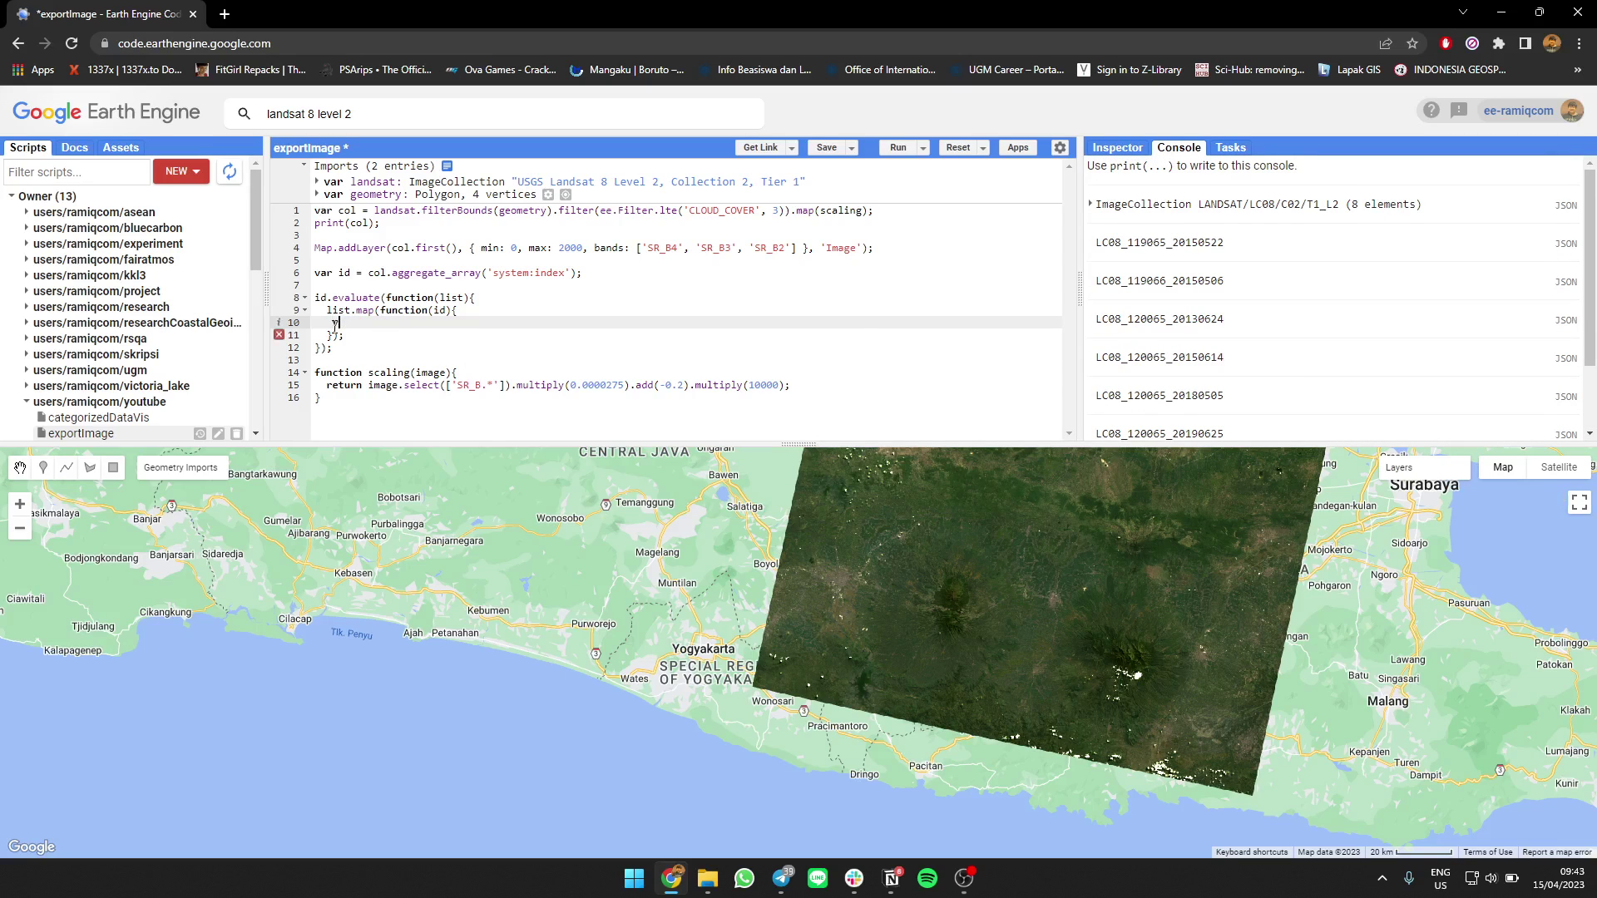
key("BackSpace")
key("BackSpace")
key("Return")
type("var")
type(" image = col")
type(".filter(")
type("ee.Fil")
type("ter.eq('syst")
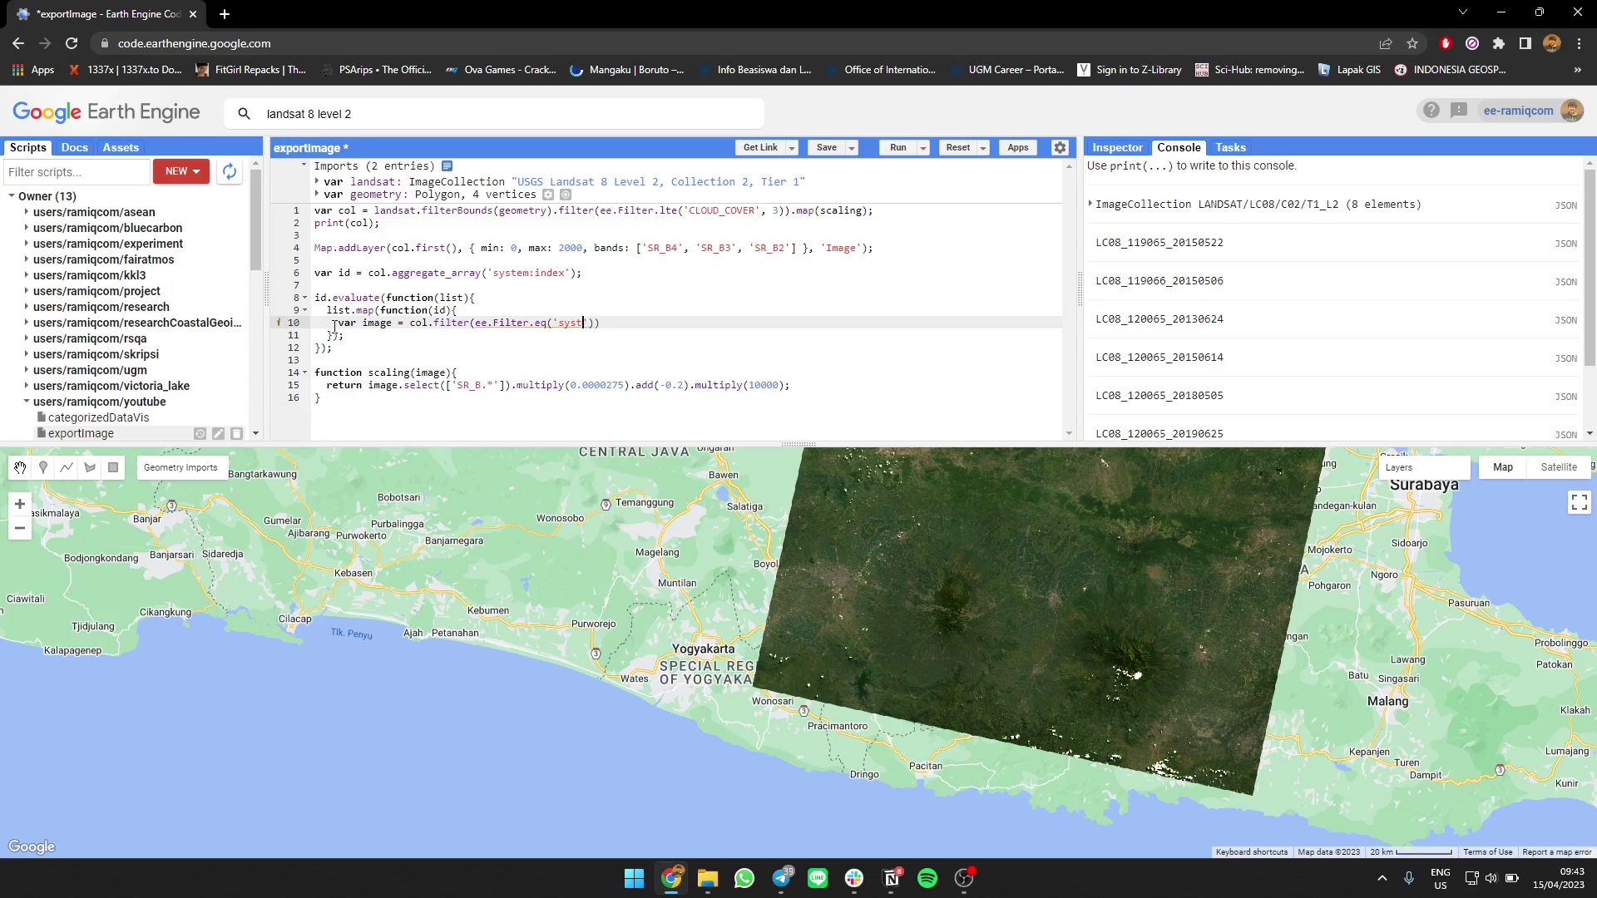
type("em:index', ")
type("id")
type(")).first")
type("()")
type(";")
key("Return")
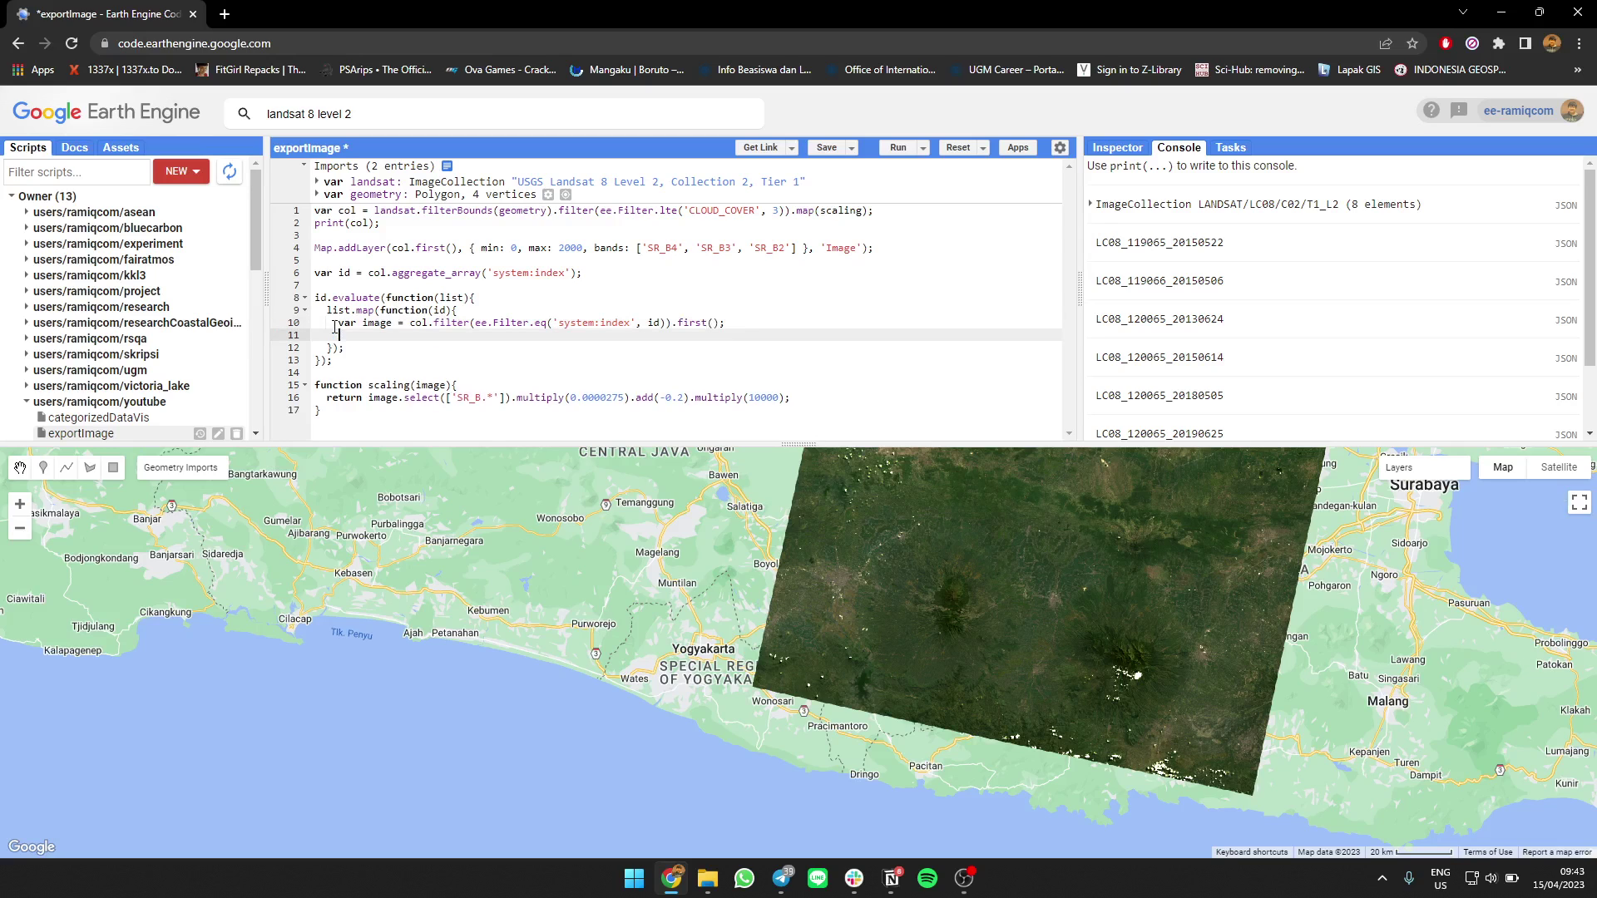
type("print(imag")
type("e")
key("ctrl+Return")
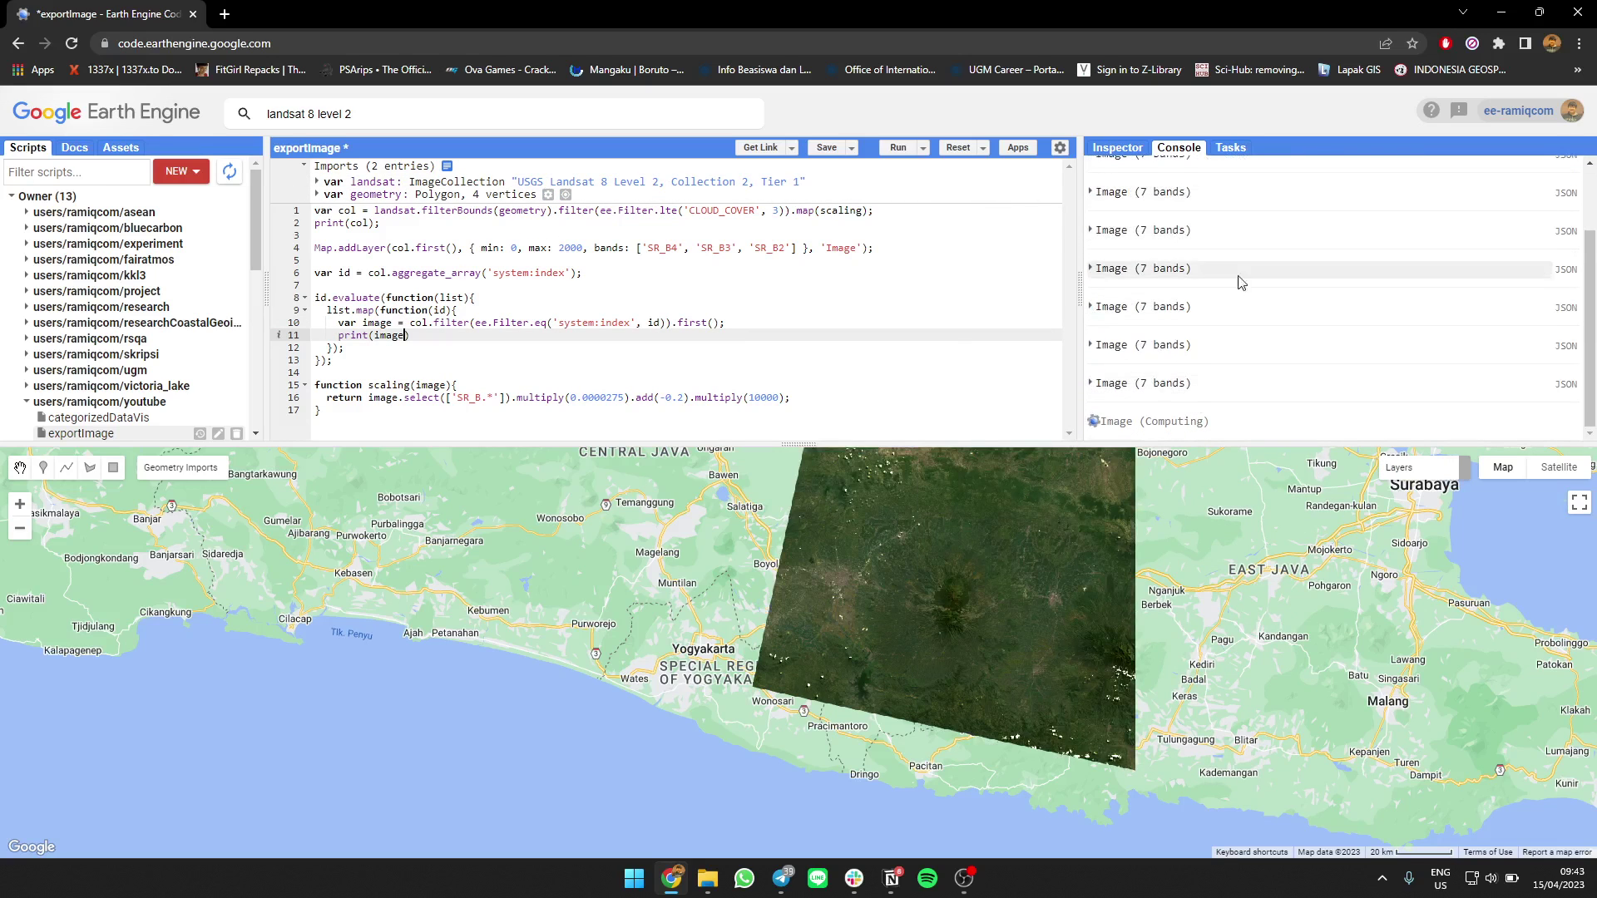
scroll(1238, 282, "up", 5)
left_click(1196, 249)
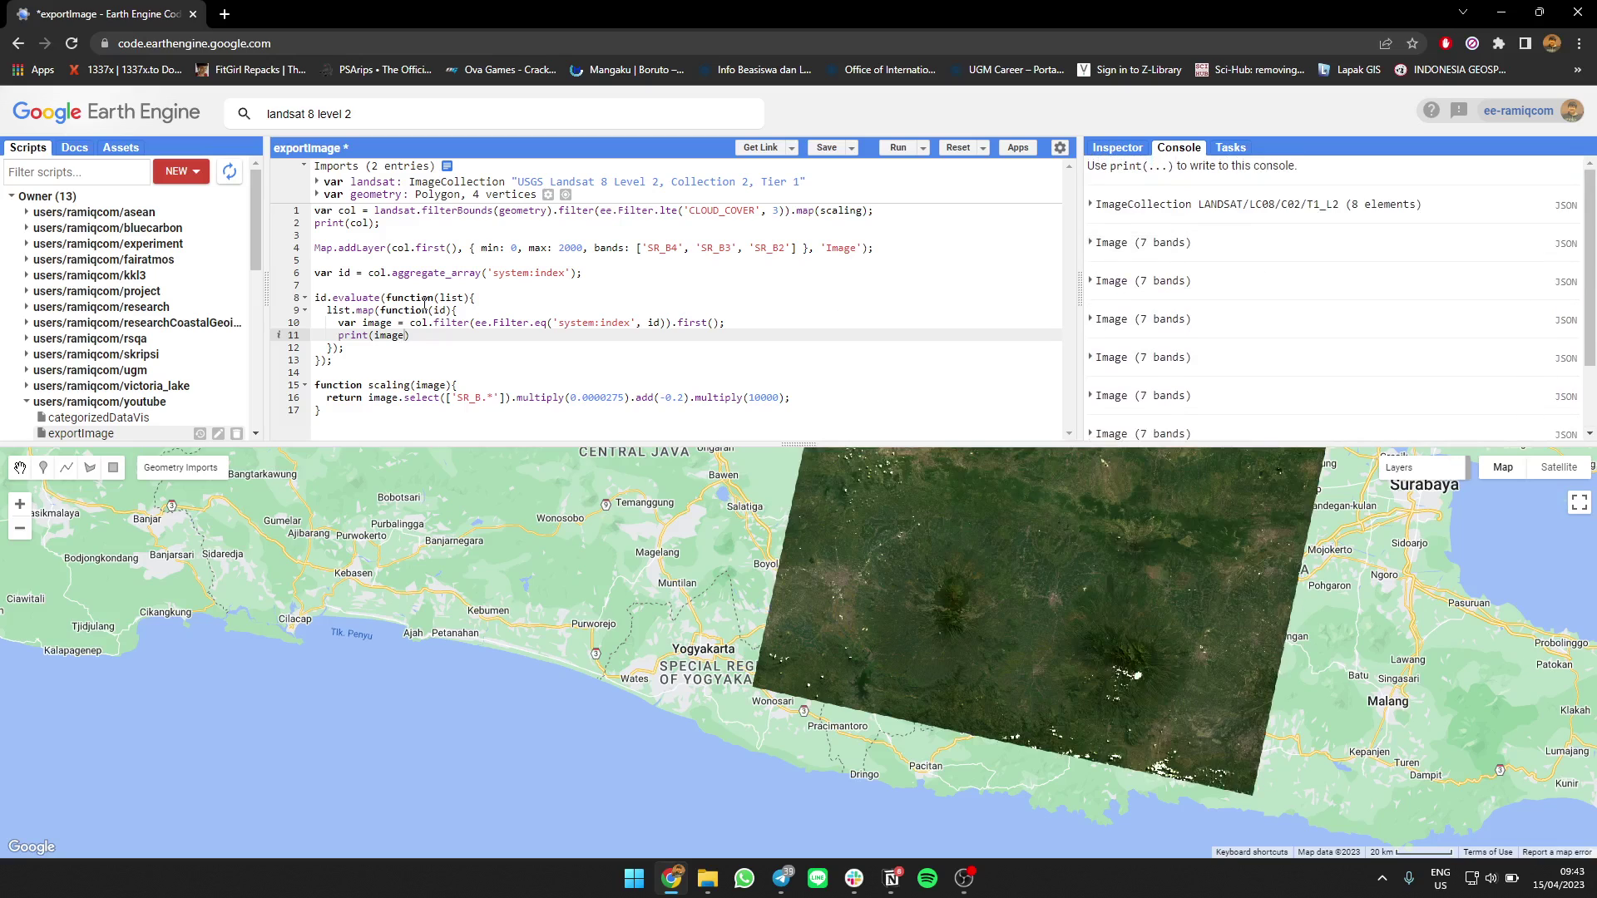
Step: Replace print(image) with an Export.image.toDrive({ }) call with an empty options block
left_click(393, 345)
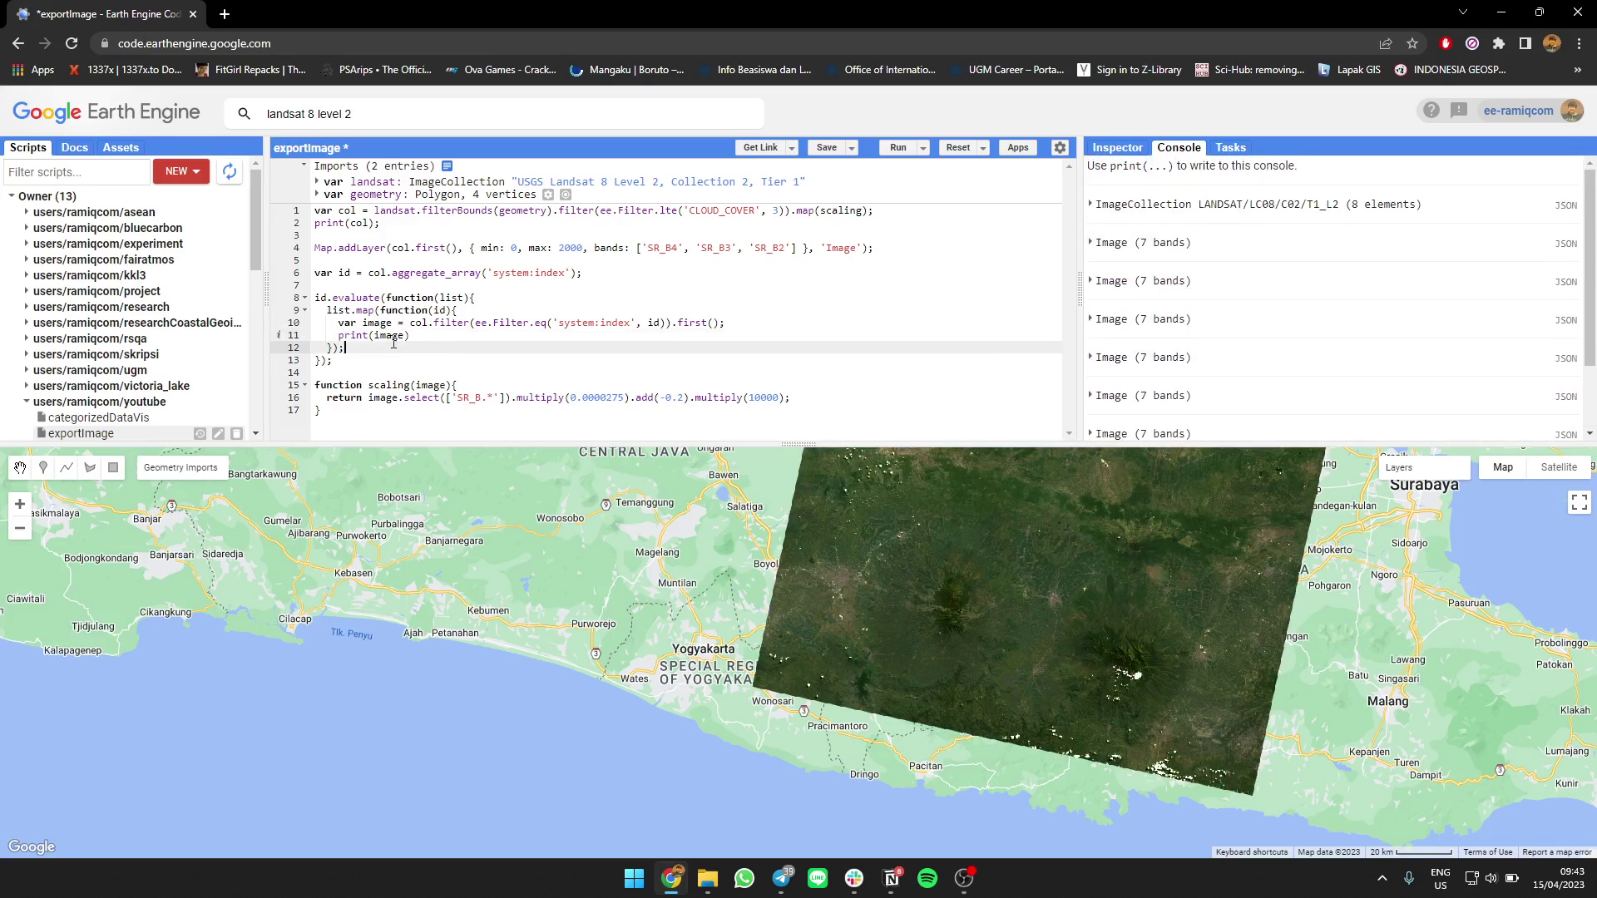
left_click_drag(420, 335, 338, 335)
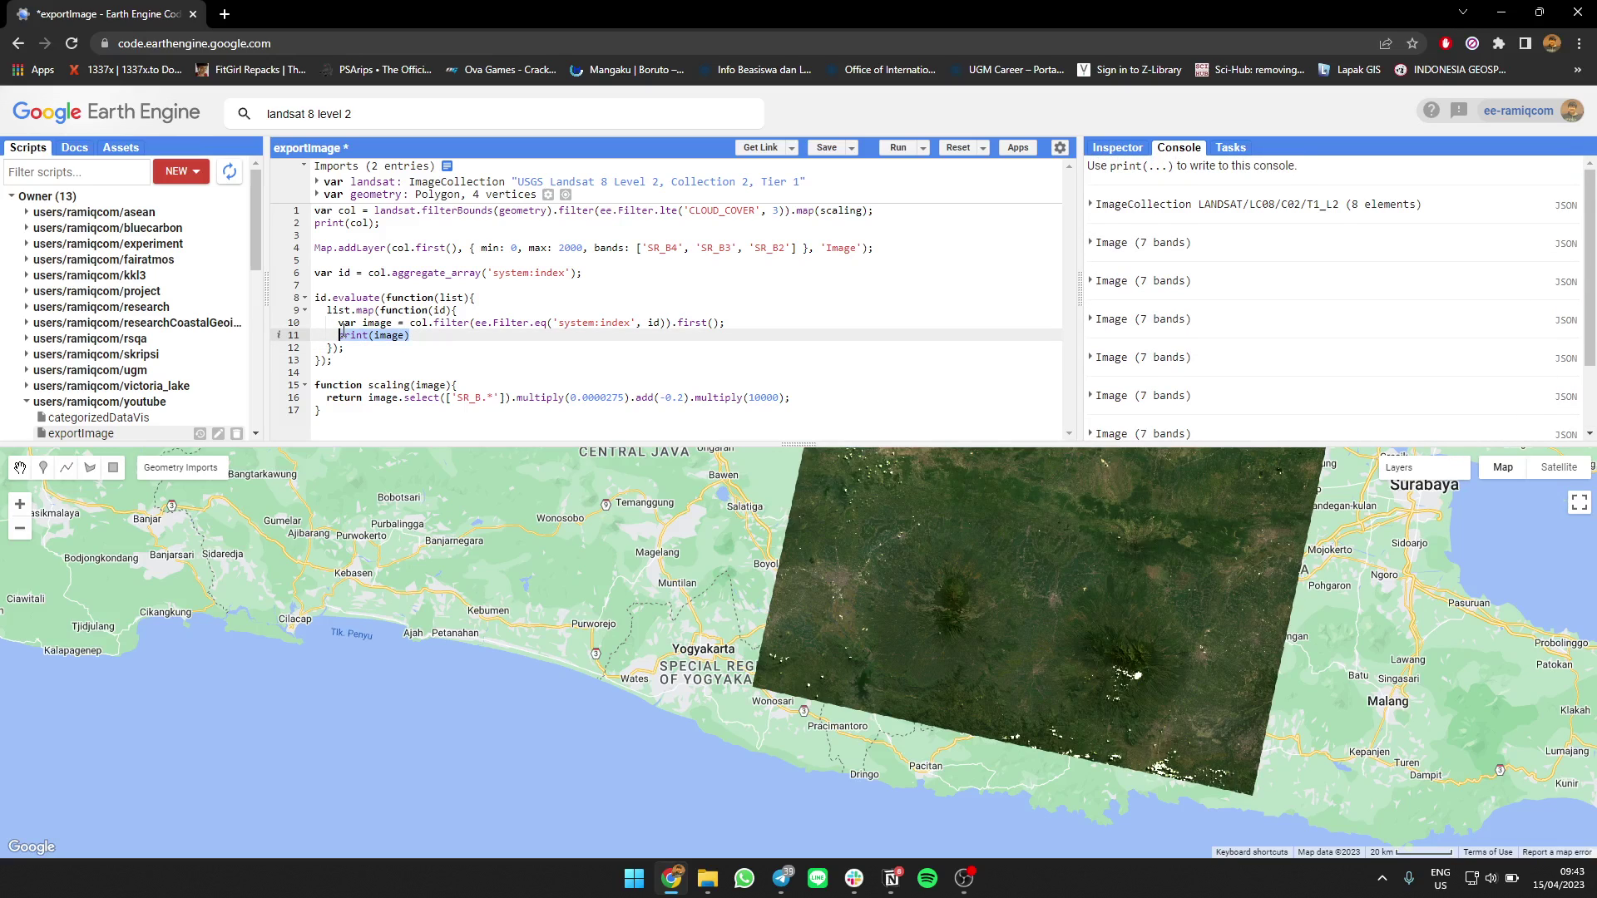
type("E")
key("BackSpace")
key("BackSpace")
key("Return")
type("Expor")
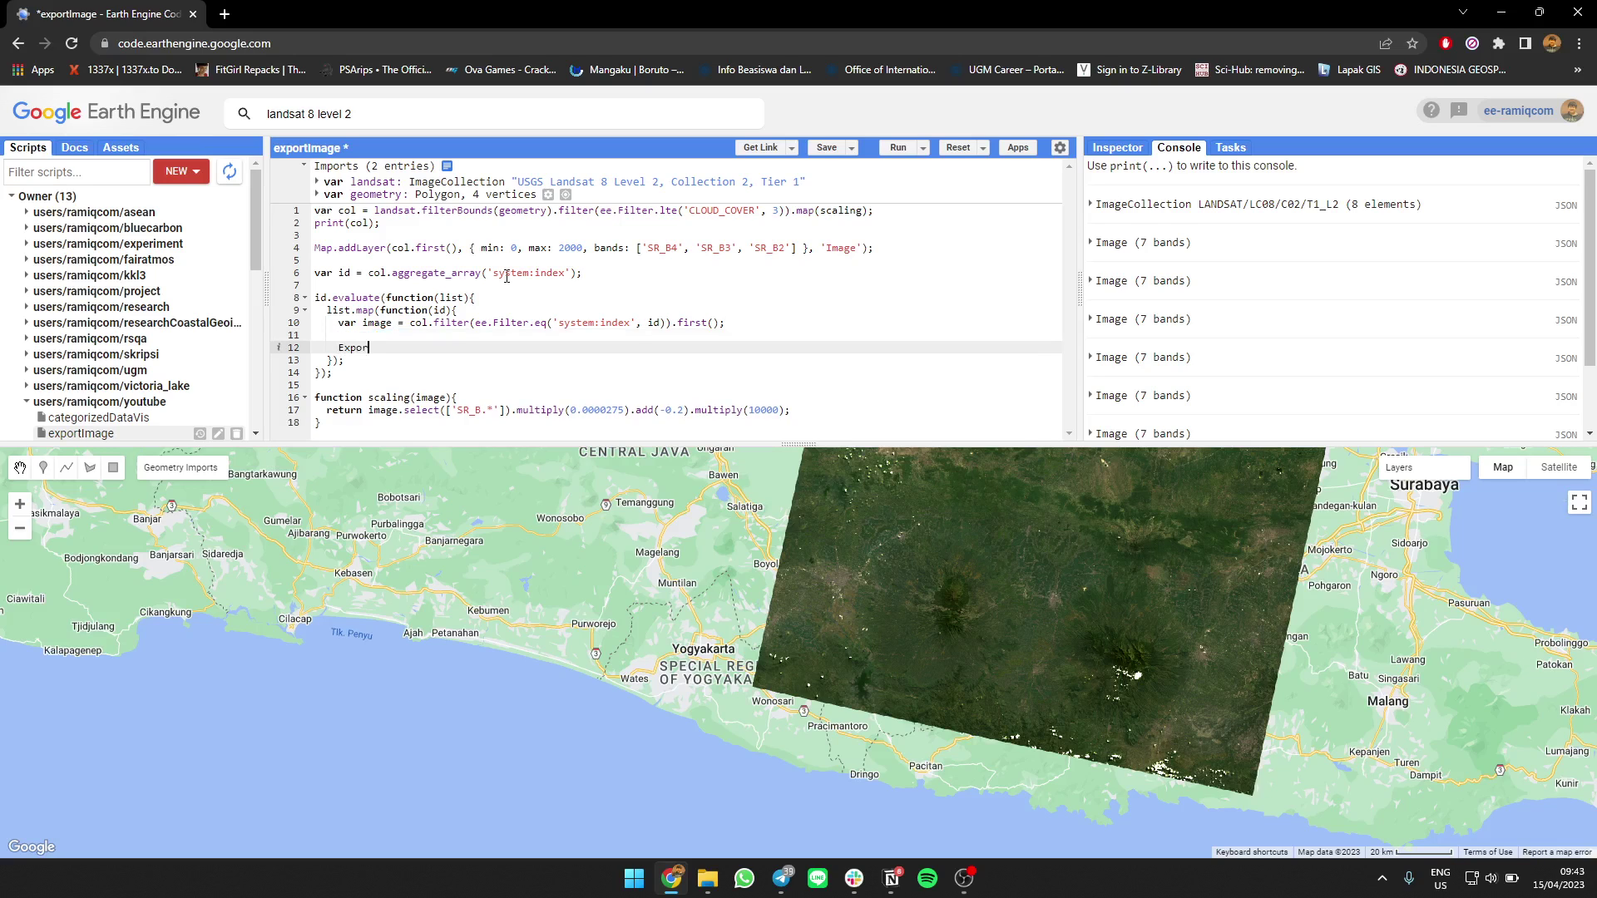
type("t.image.to")
type("Dr")
type("ive({")
key("Return")
key("Down")
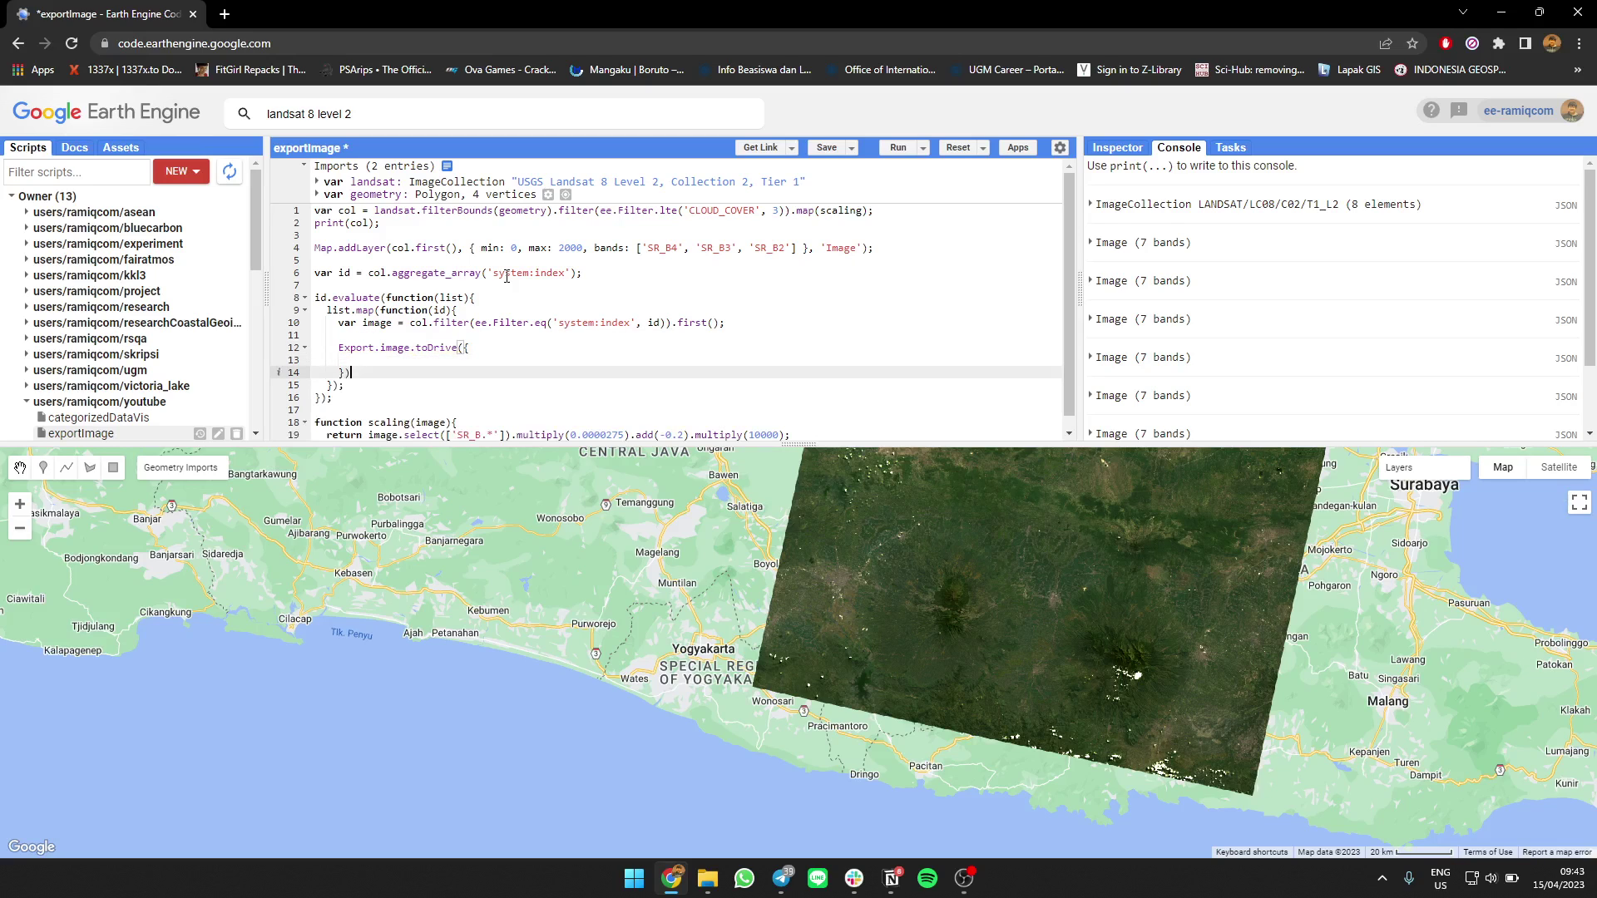
type(";")
key("Up")
type("image:")
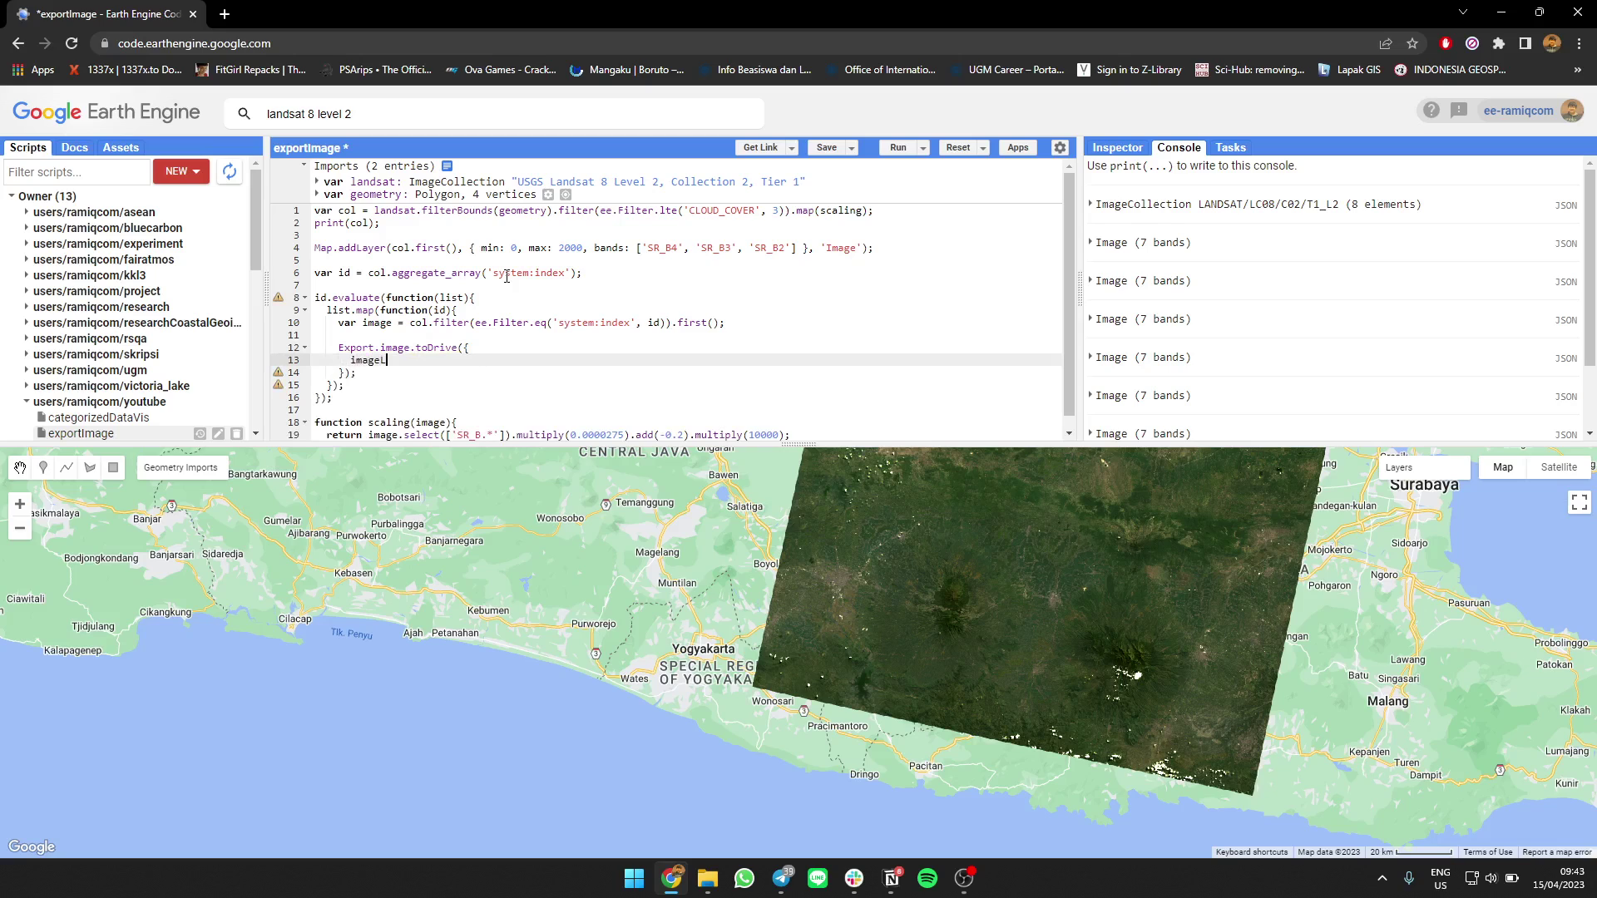
type(" image,")
Step: Set export options image, scale 30, region geometry and crs 'EPSG:4326'
key("Return")
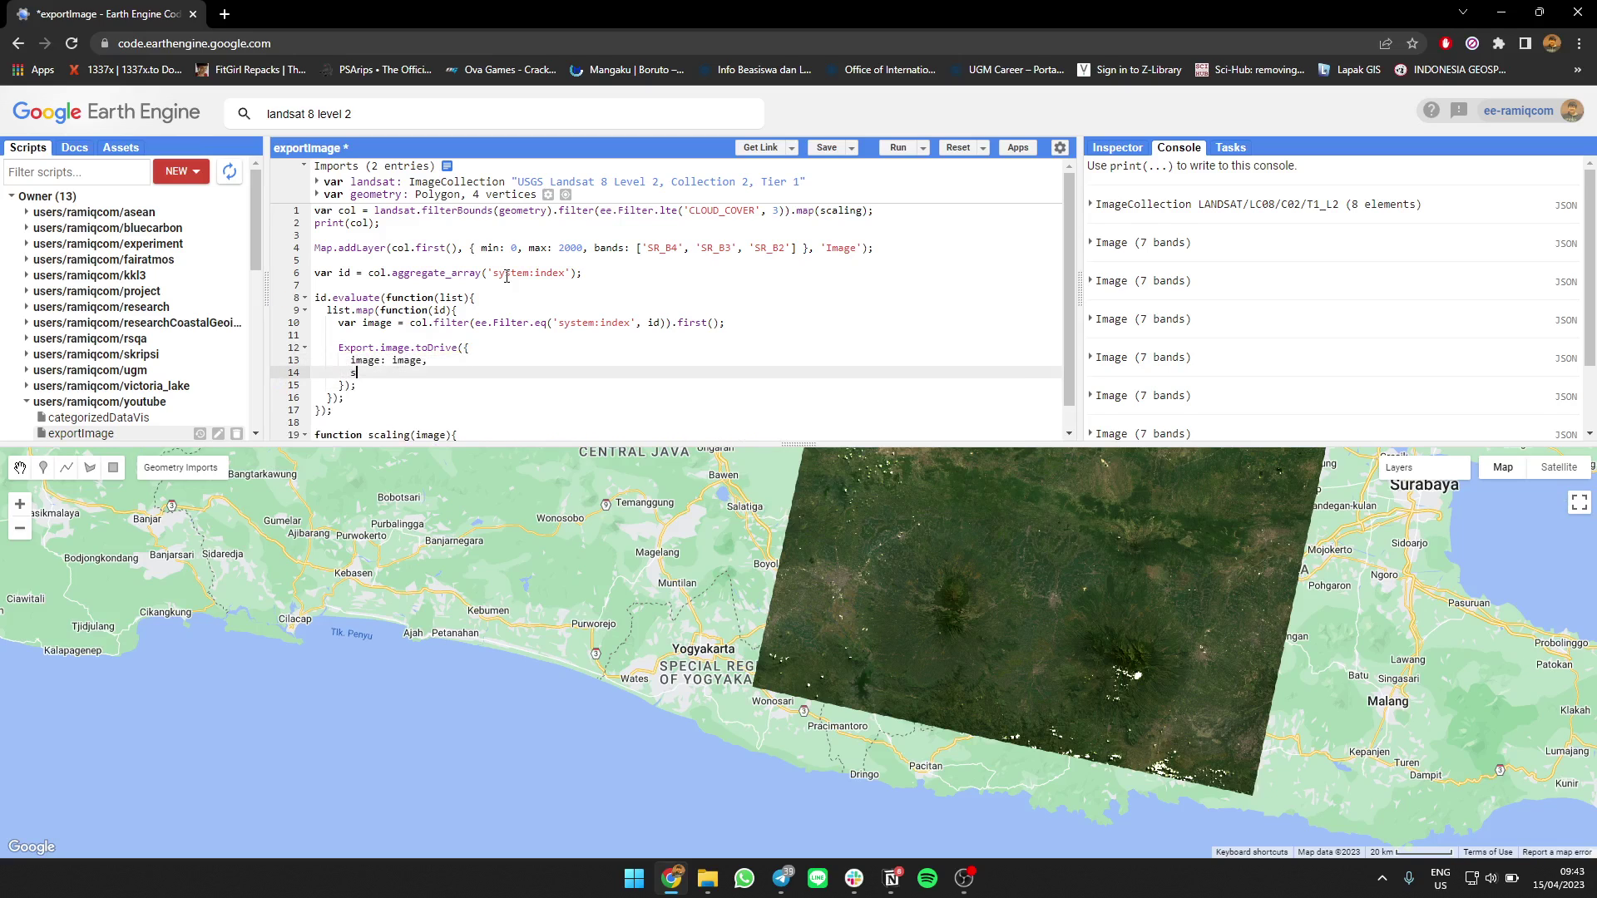
type("scale: 30,")
key("Return")
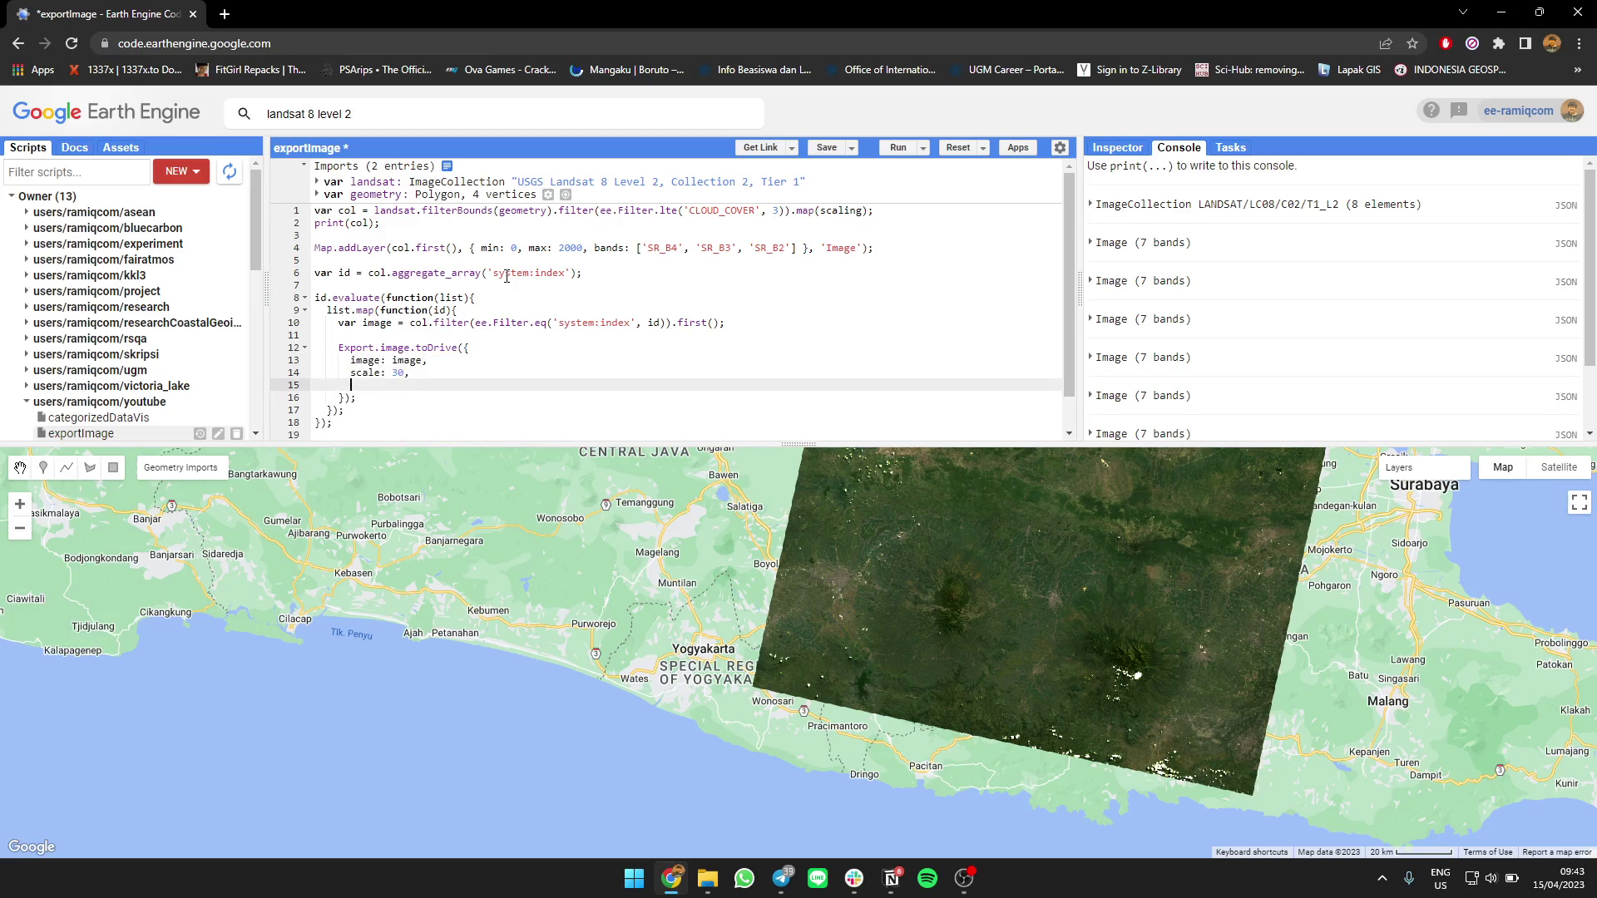
type("region")
type(": image.geo")
type("metry(),")
key("Return")
type("crs: ")
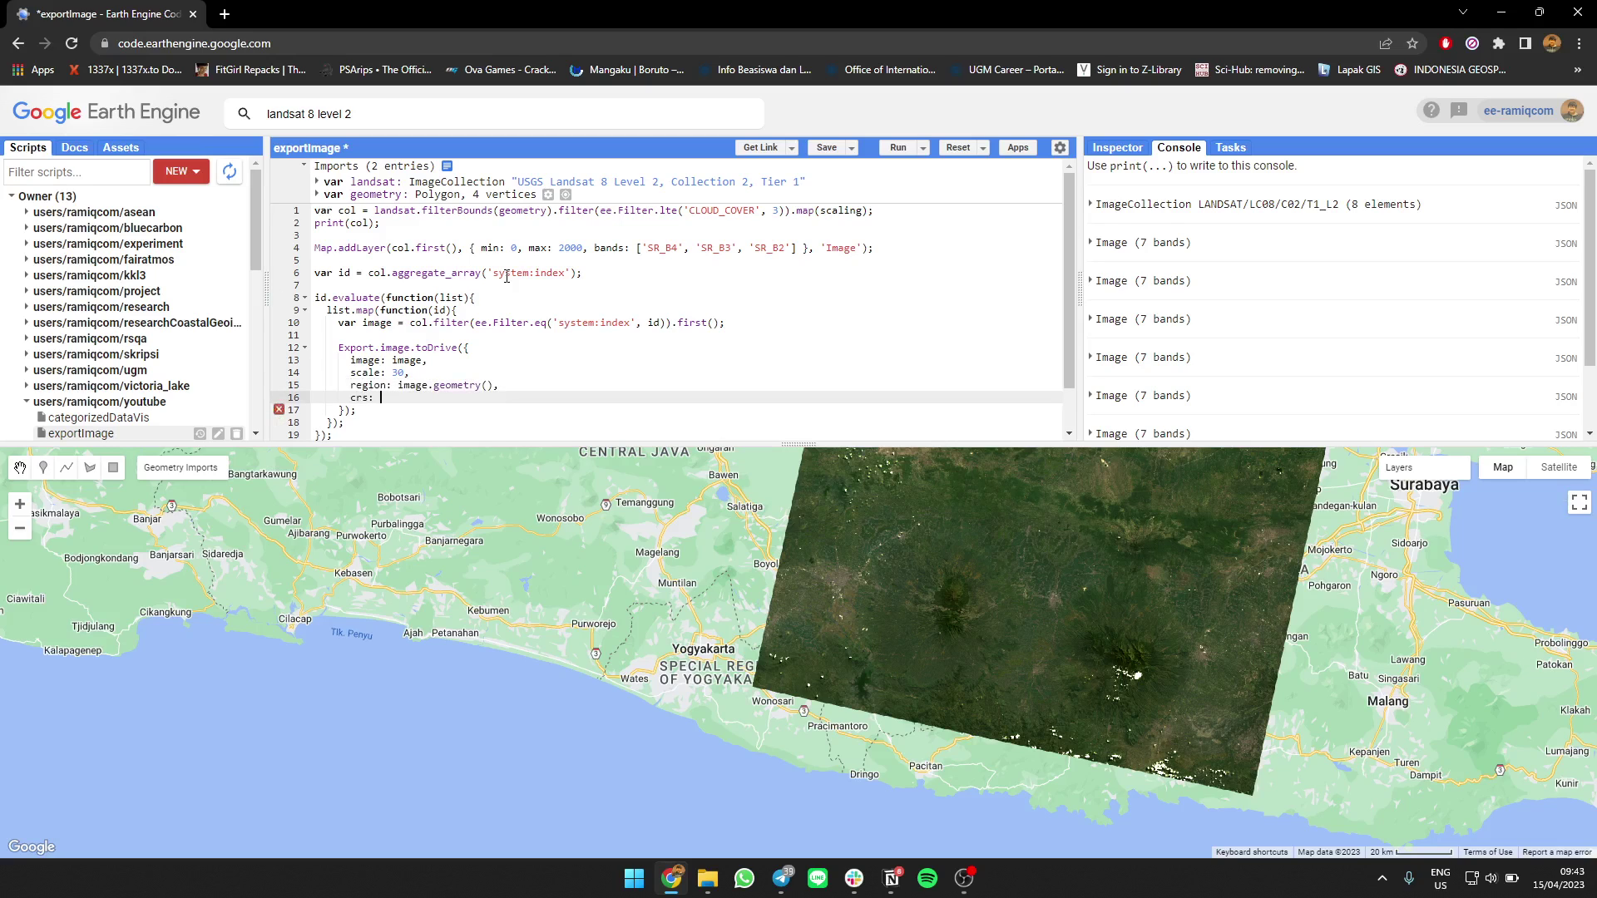
type("'EPSG:")
type("4326',")
key("Return")
type("maxPixels: ")
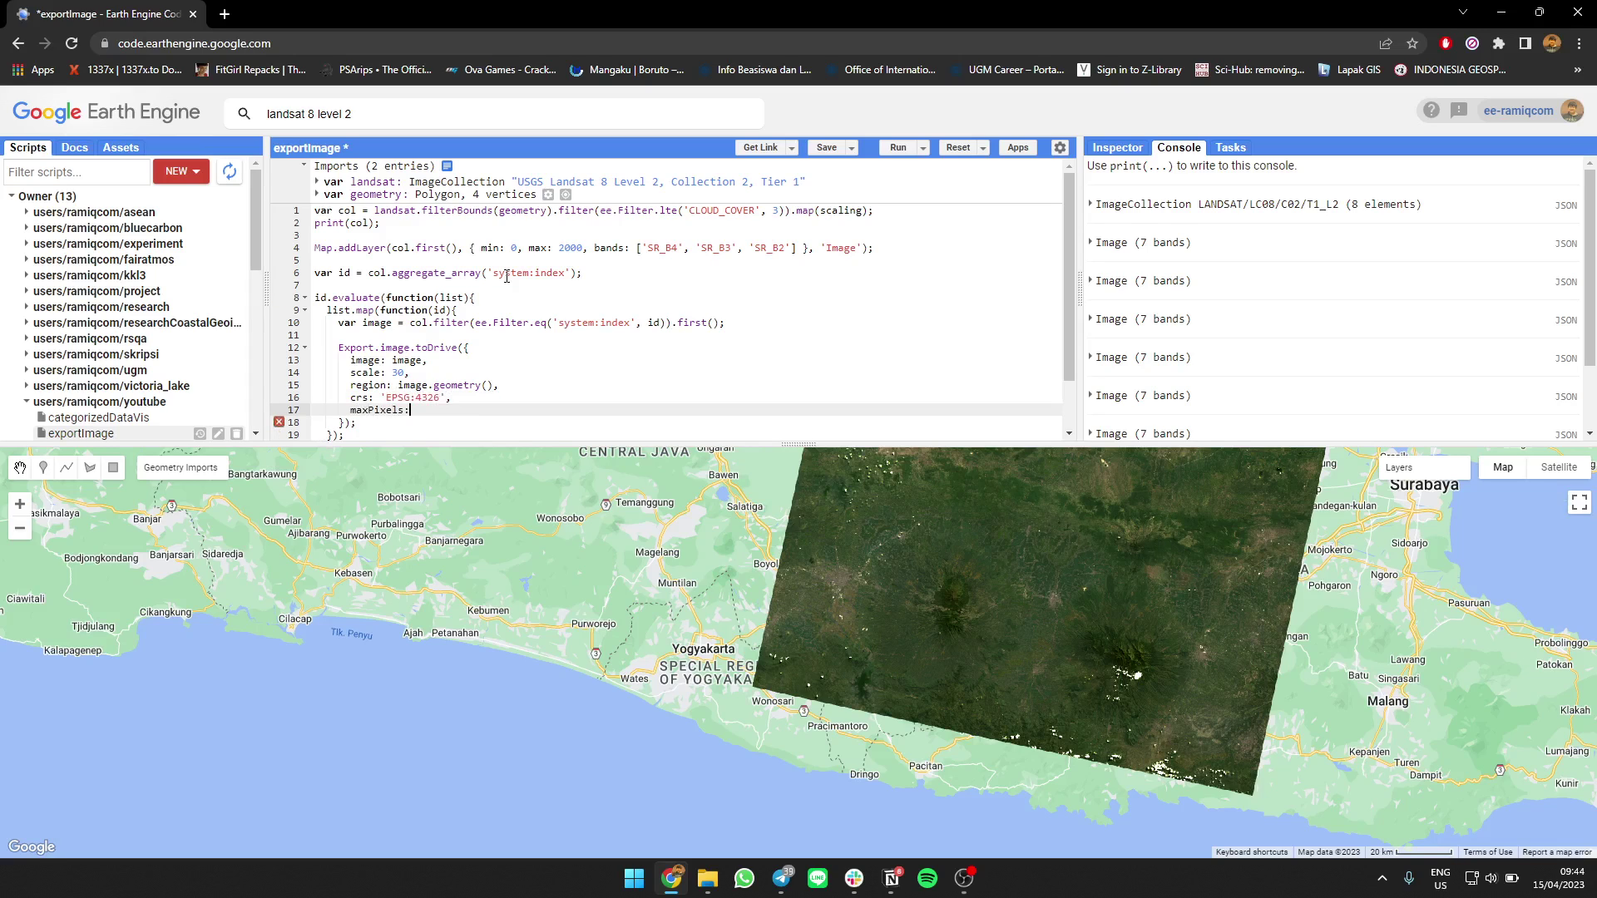
type("1e13,")
Step: Add maxPixels 1e13, folder 'GEE' and description id to the export options
key("Return")
type("olde")
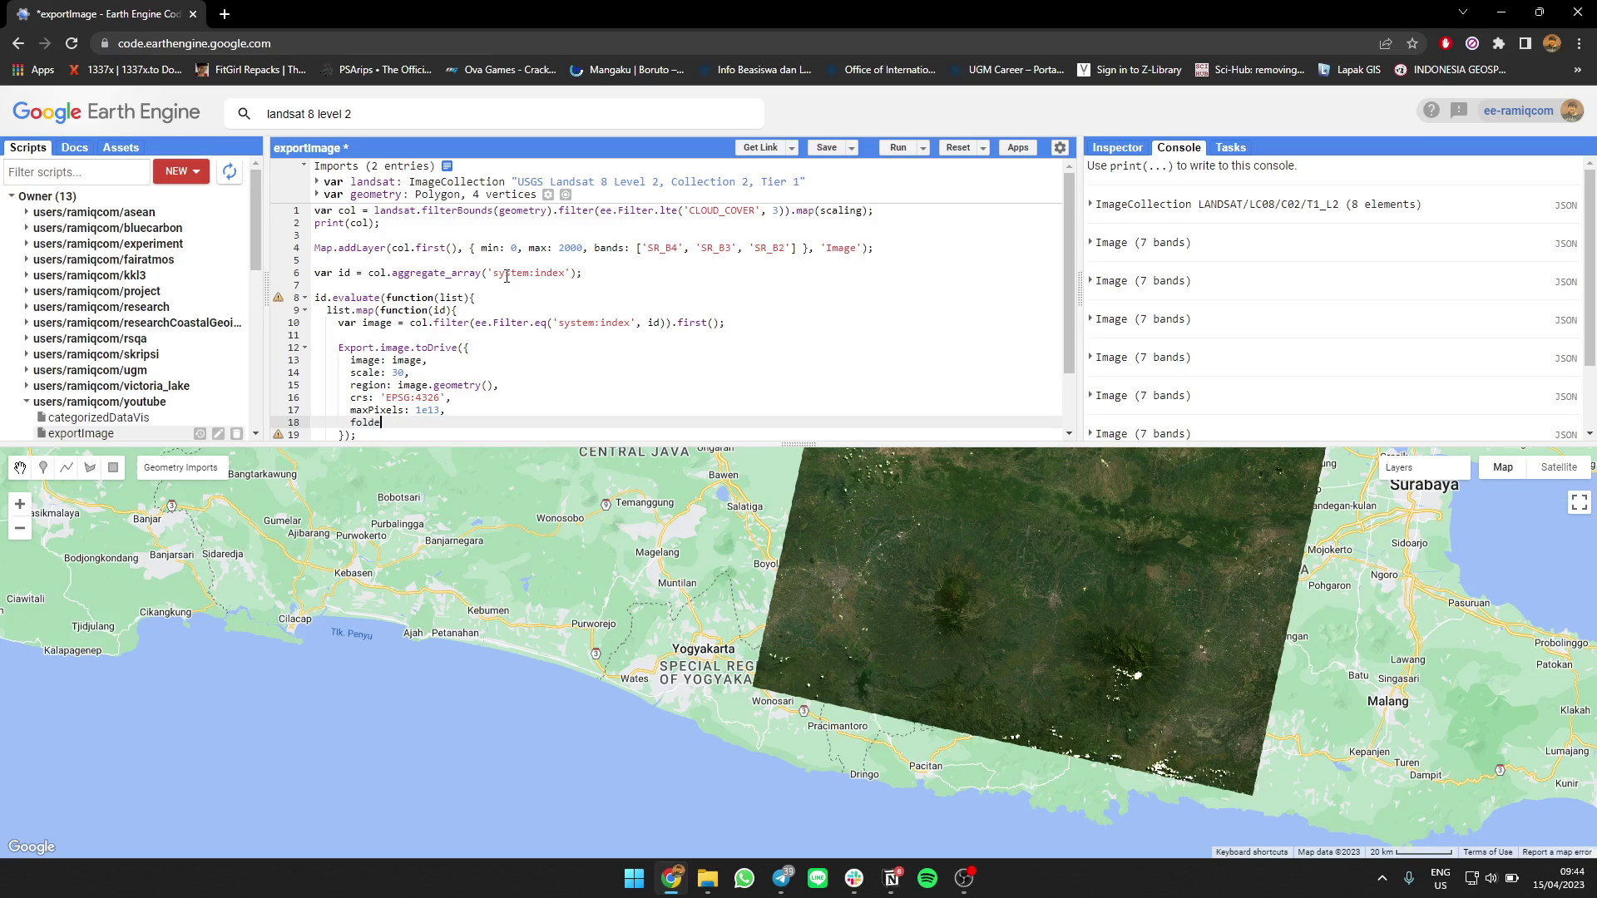
type("r: 'GEE'")
type(",")
key("Return")
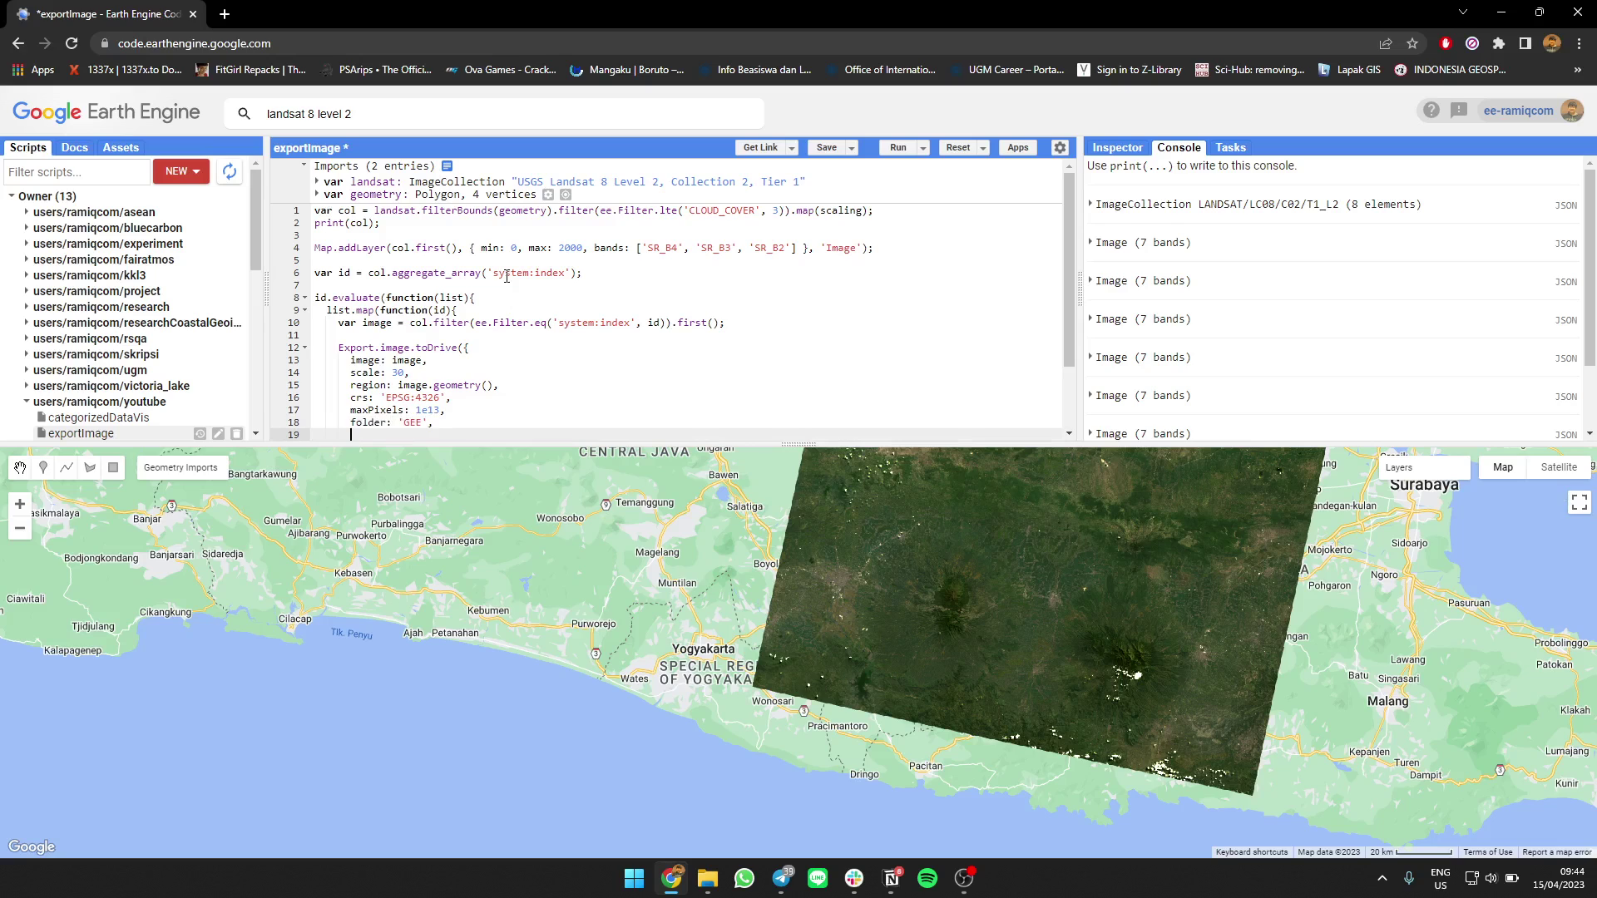
scroll(505, 278, "down", 1)
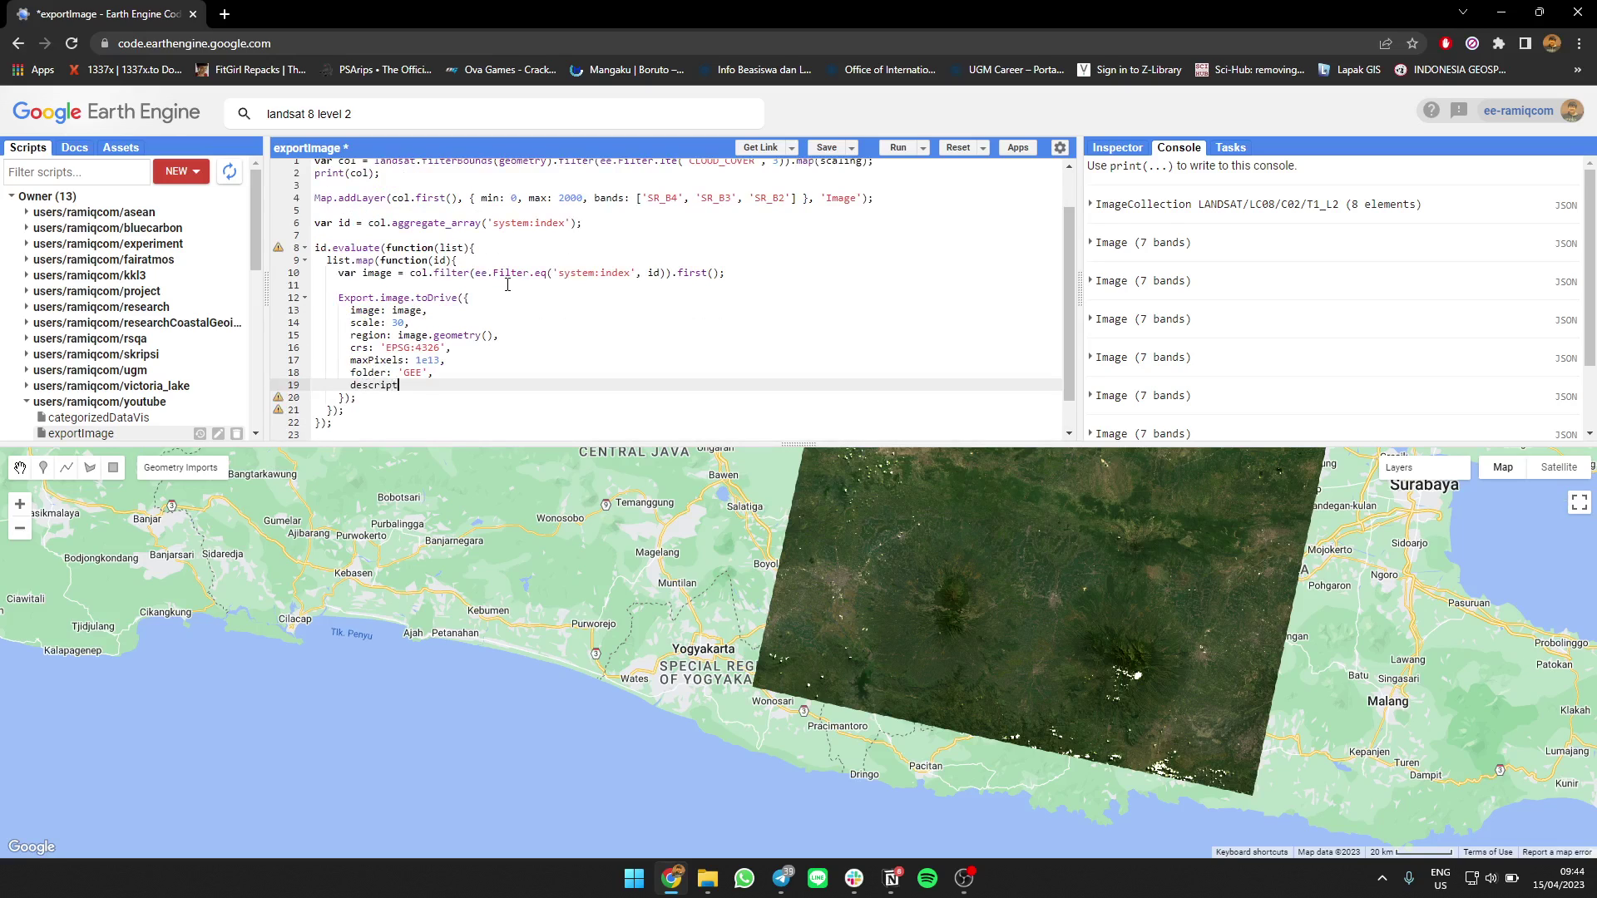
type("description: '")
type("id")
double_click(434, 386)
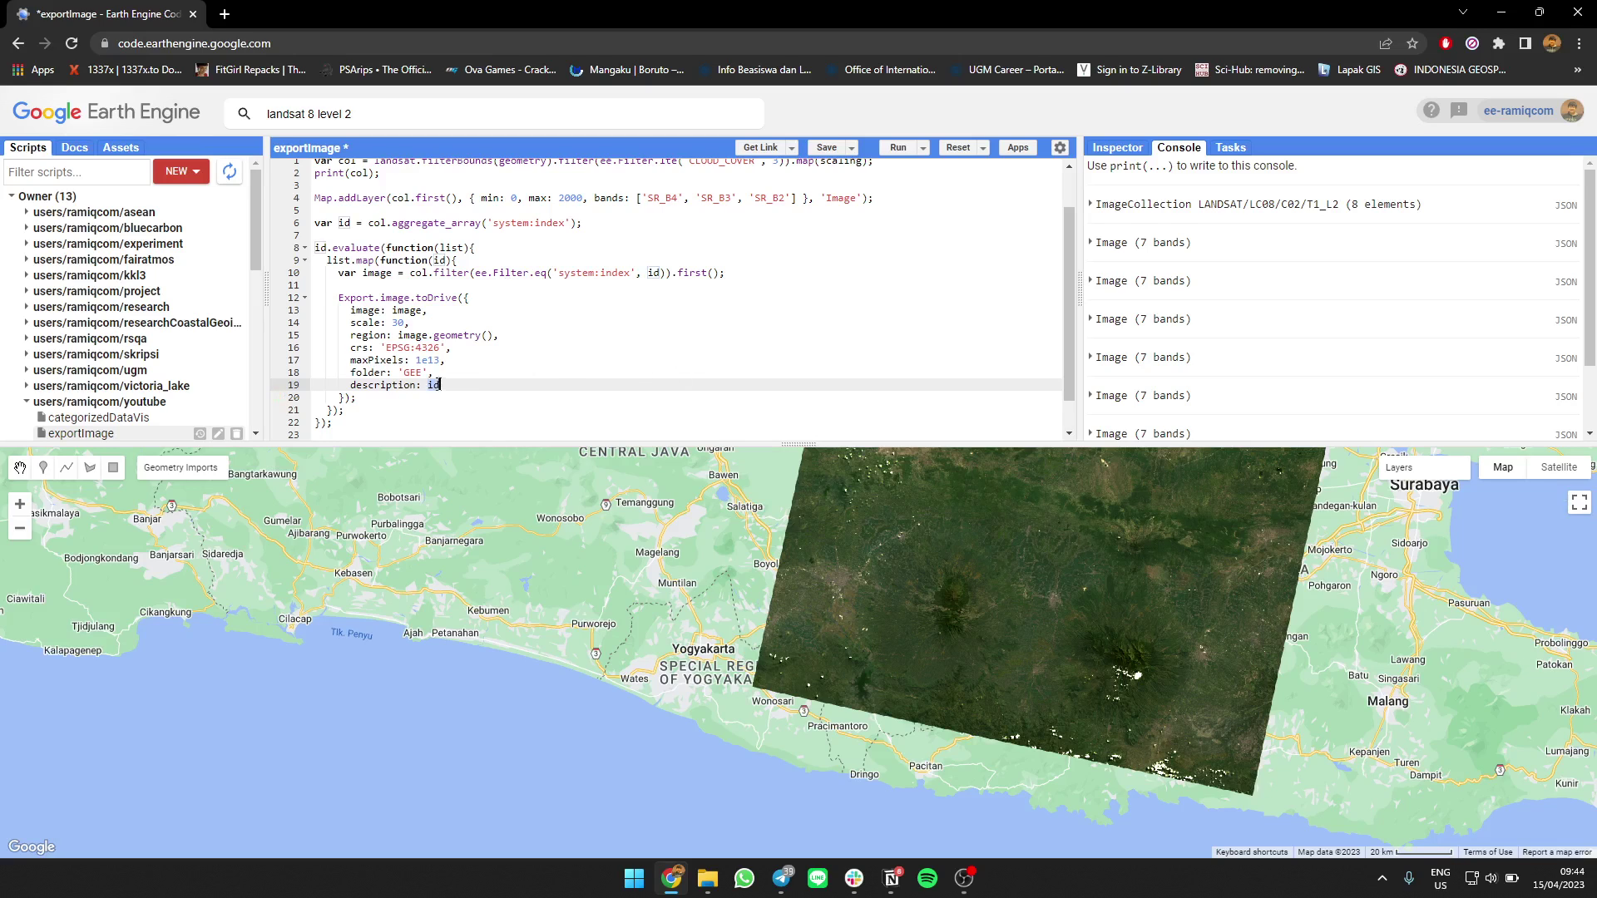
Step: Browse the Docs reference to Export > Export.image and bring up the toDrive documentation
left_click(501, 390)
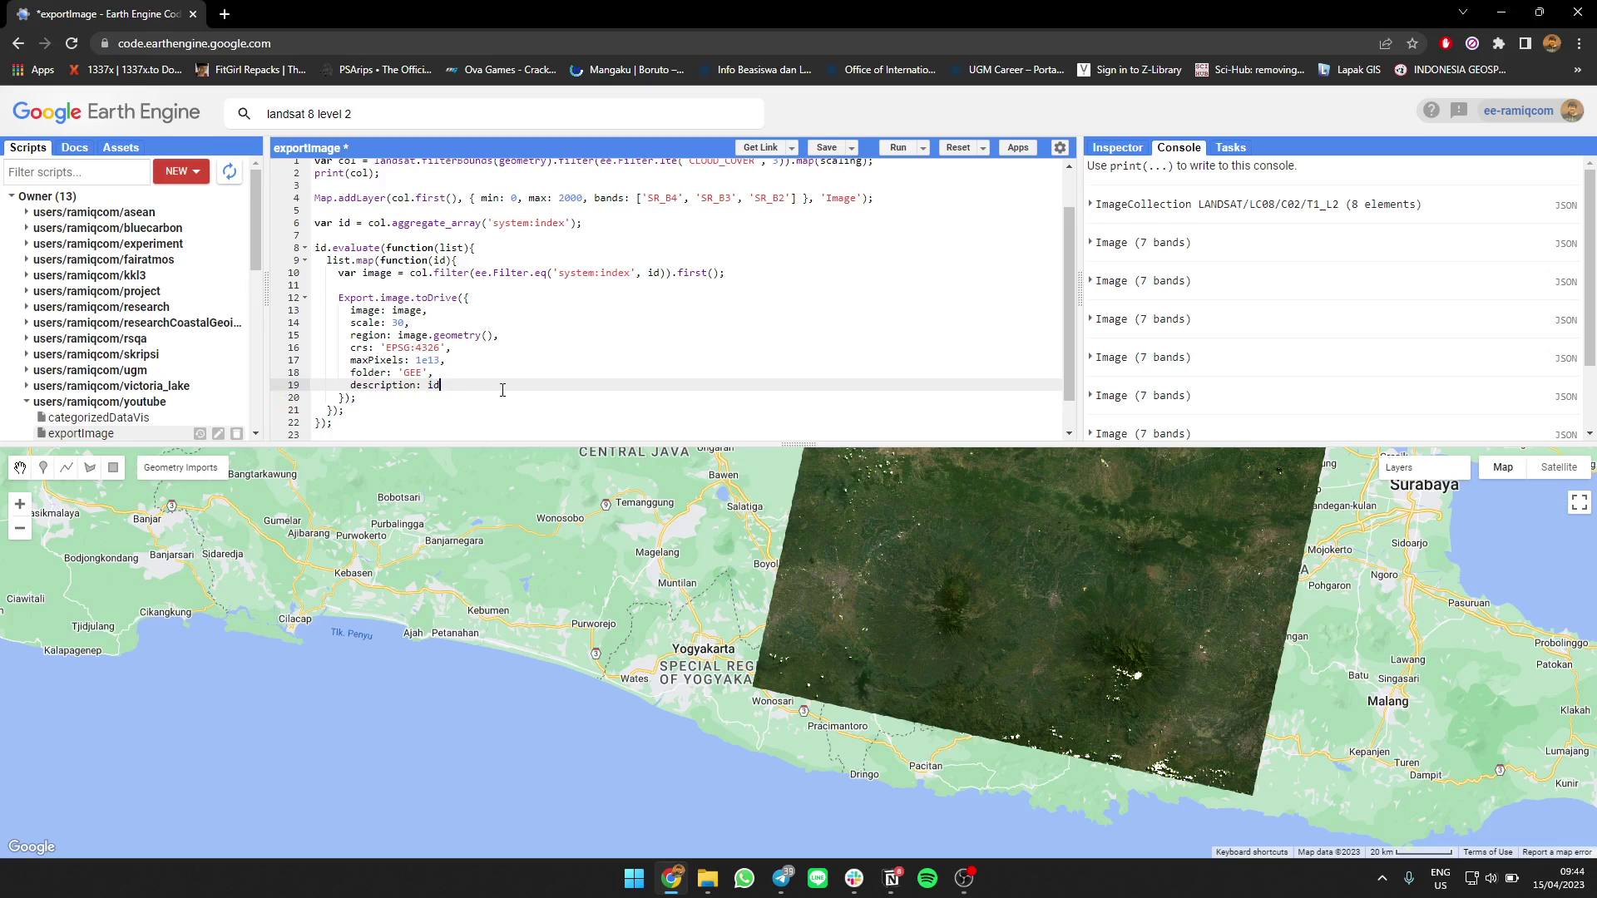
left_click(73, 148)
scroll(125, 312, "down", 4)
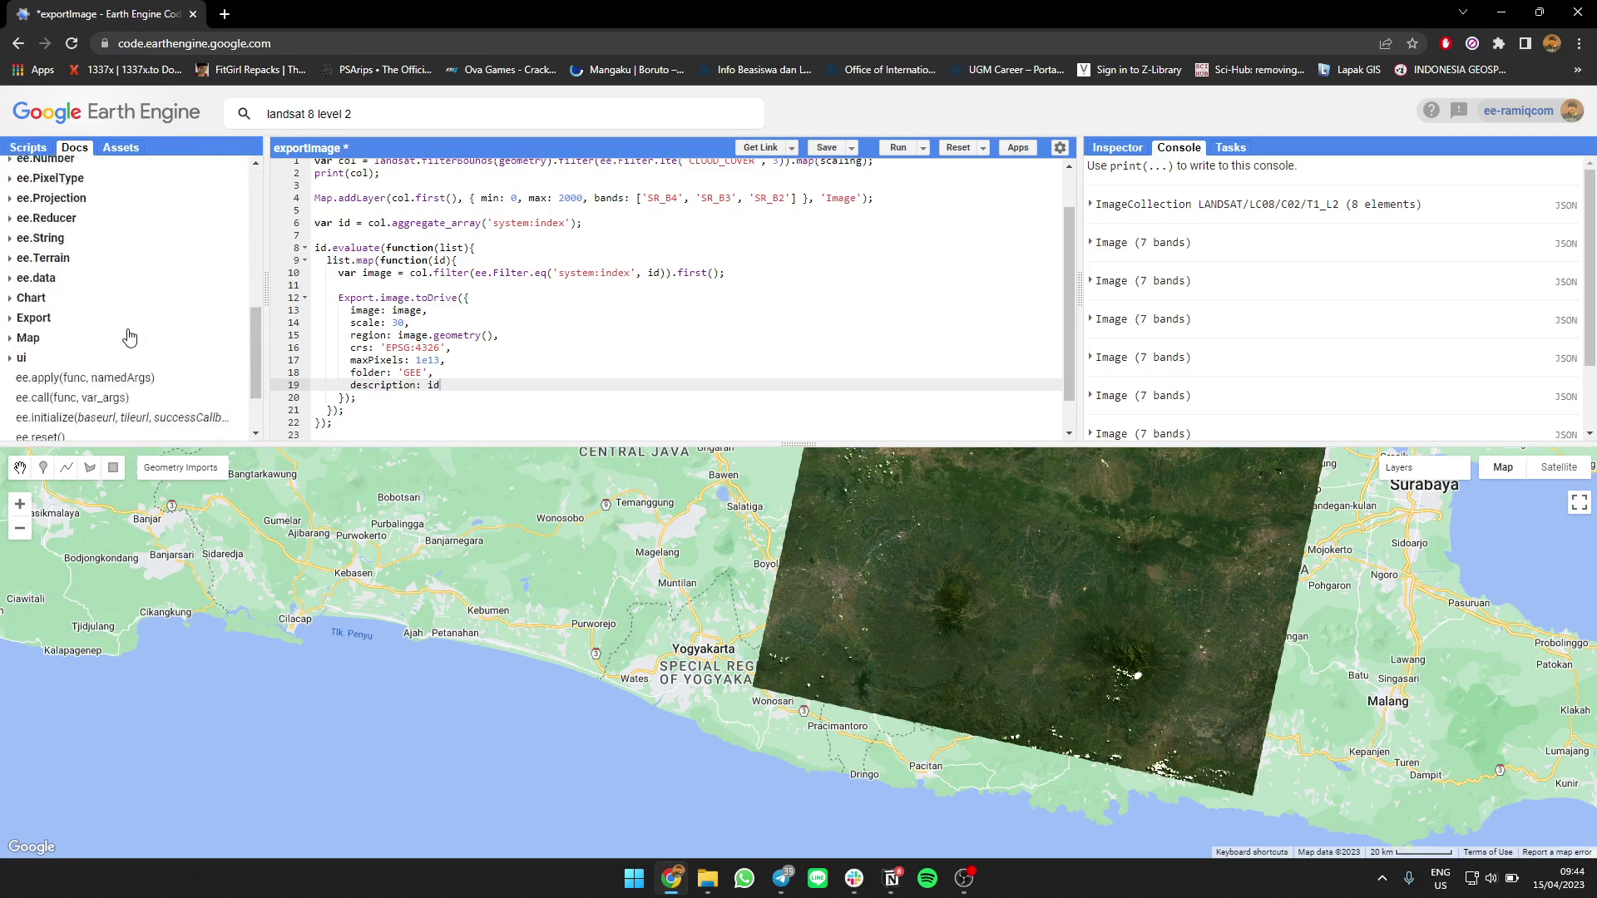
scroll(75, 263, "down", 1)
left_click(37, 231)
left_click(65, 250)
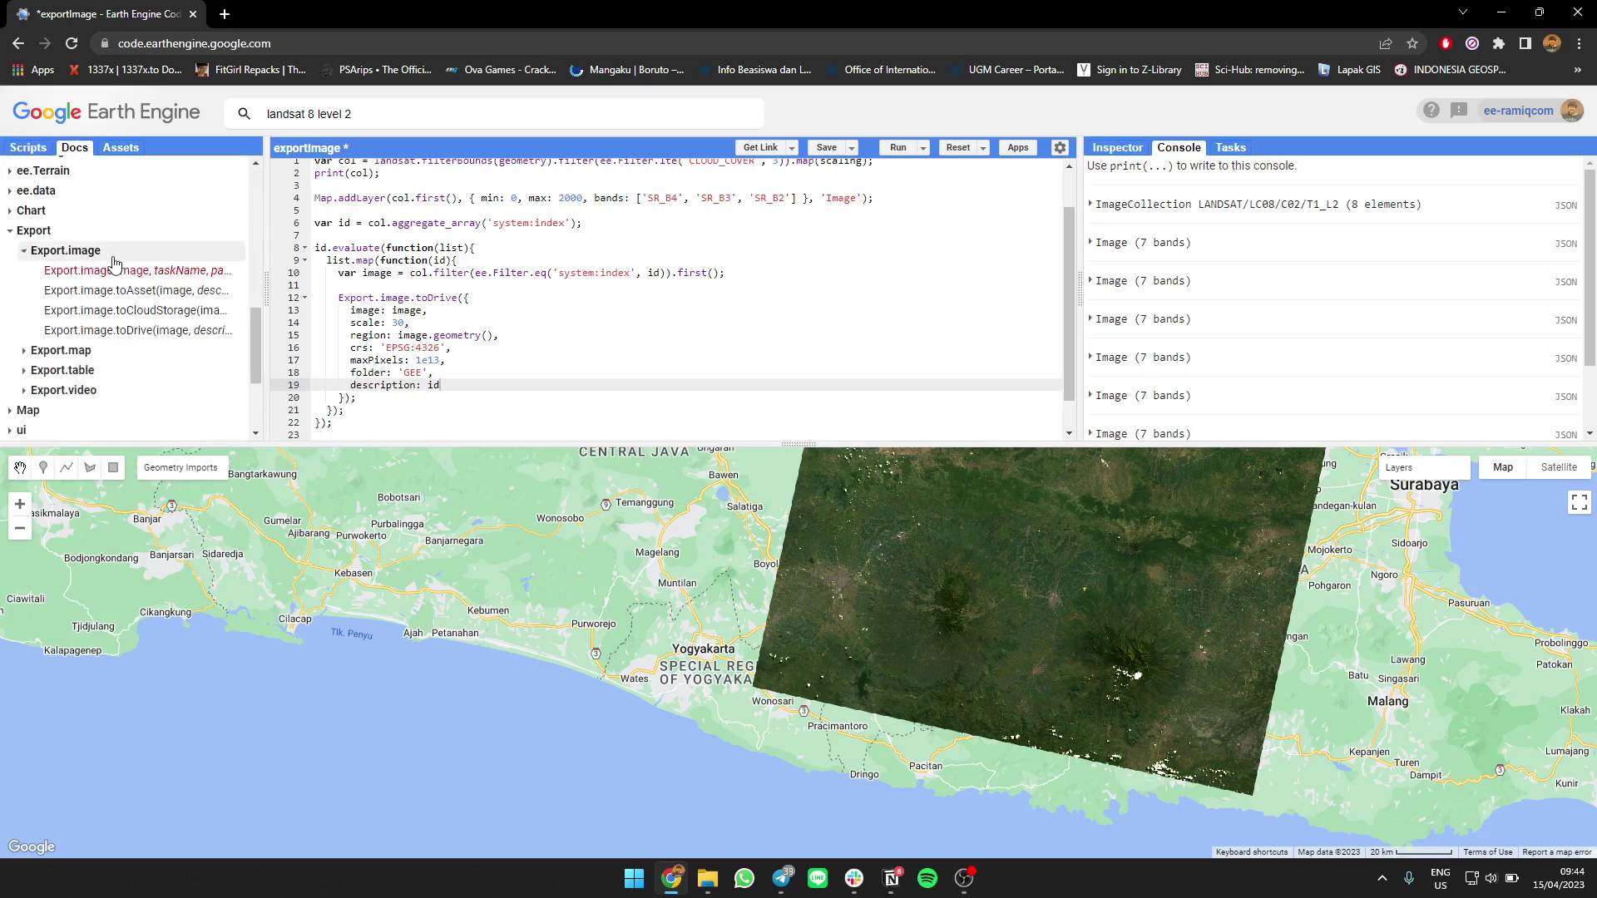
left_click(156, 333)
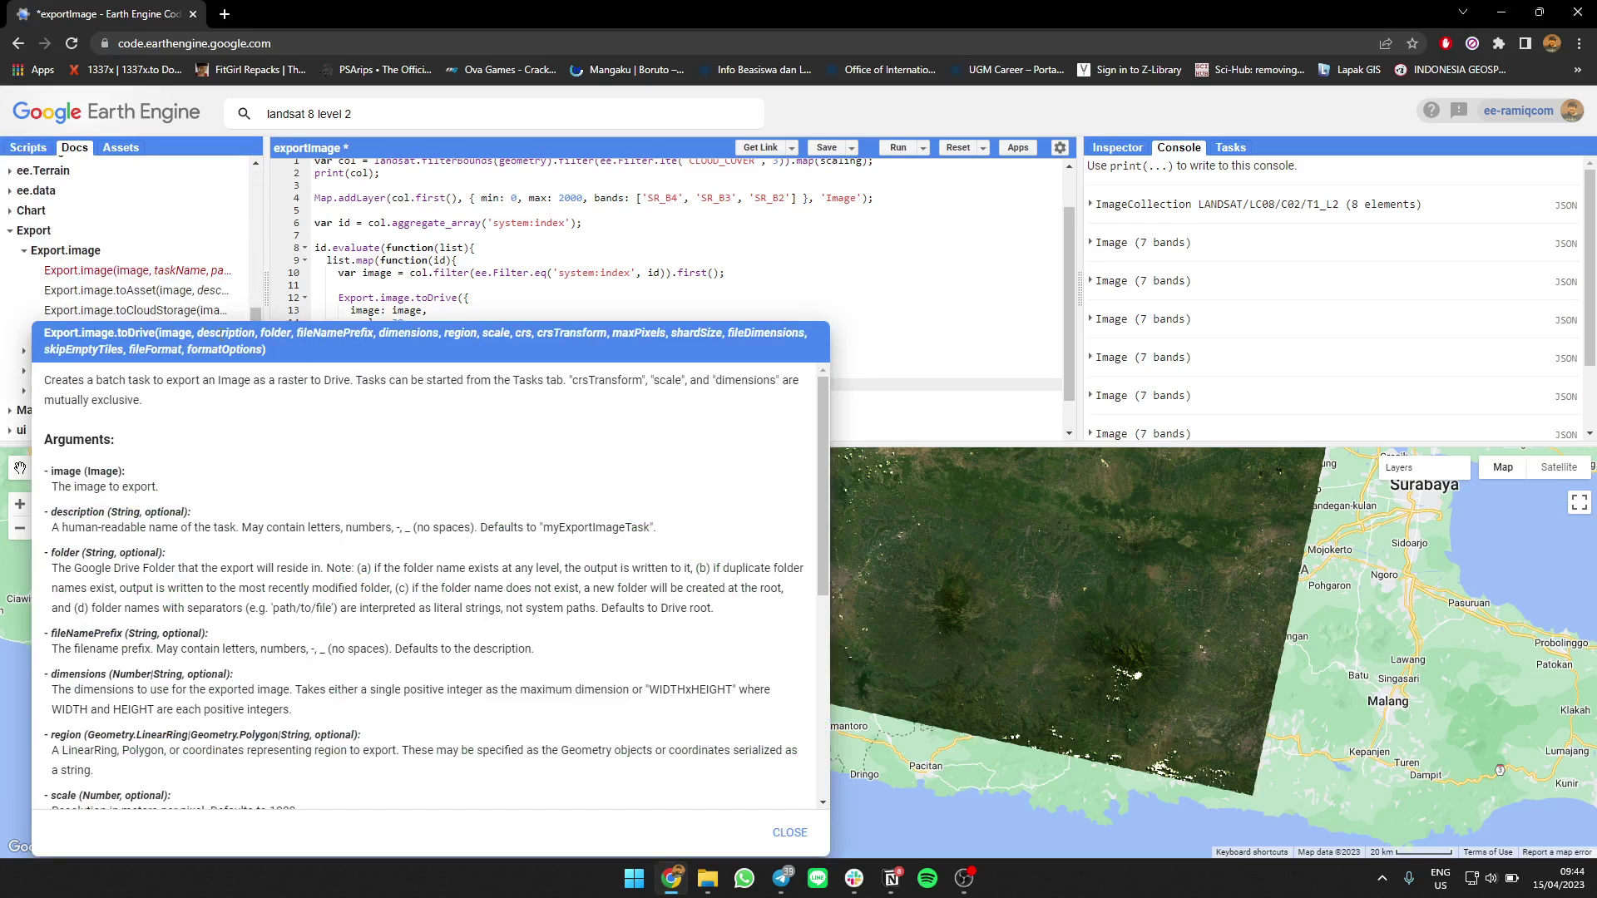
Step: Read the toDrive arguments, noting fileNamePrefix, and close the documentation
double_click(315, 333)
left_click(142, 350)
type("description: id,")
left_click(789, 831)
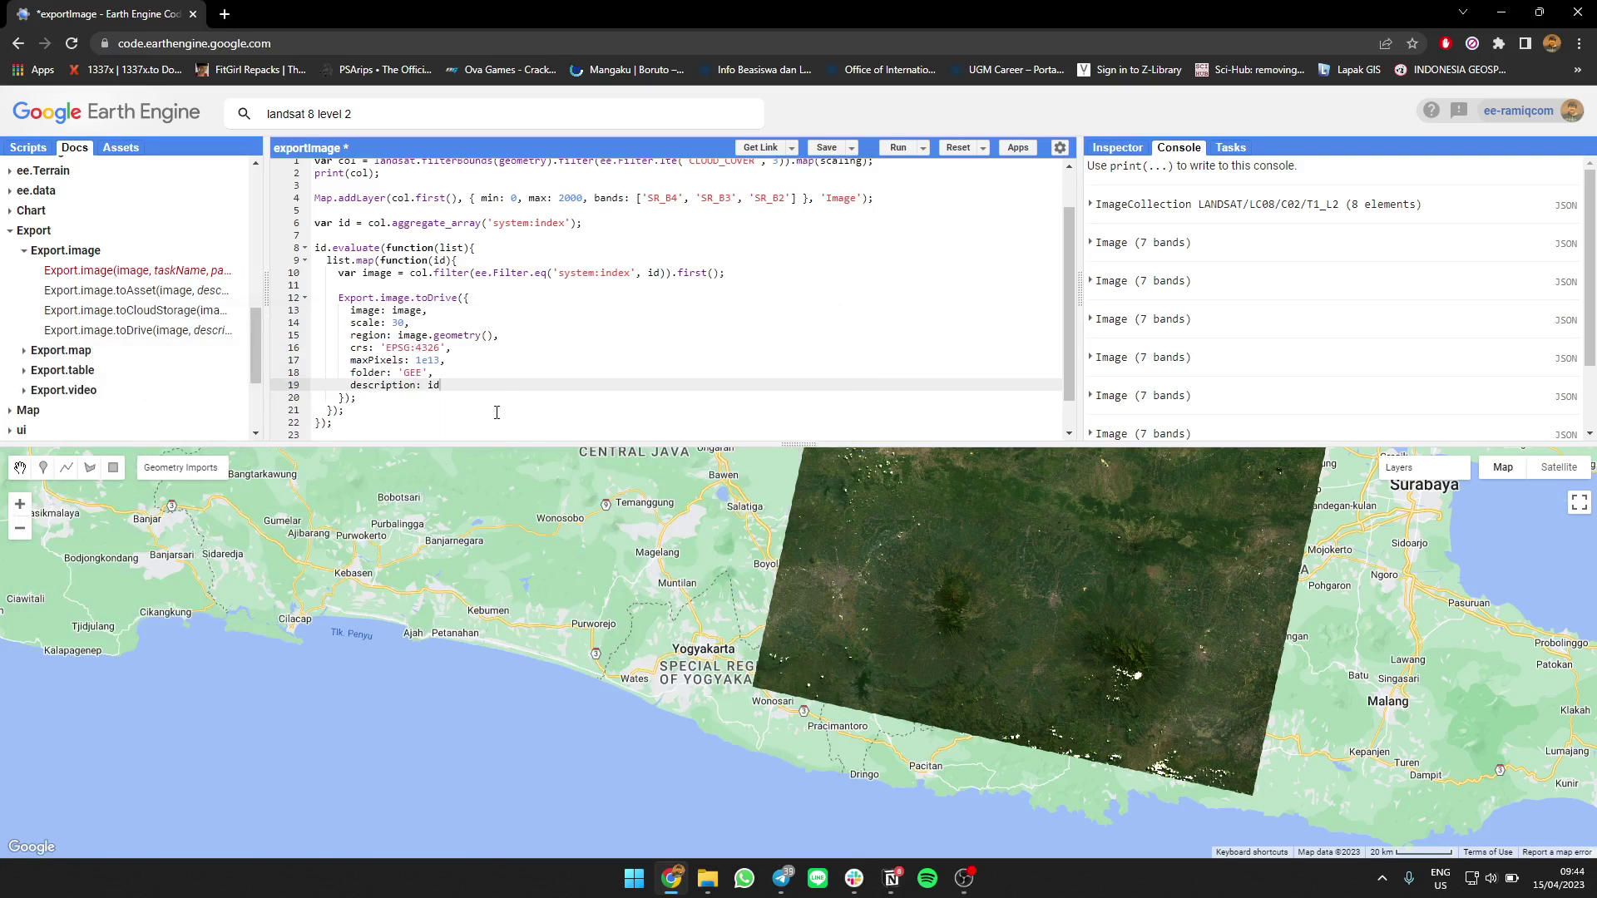
Step: Add formatOptions: { cloudOptimized: true } to the toDrive call and re-run the script
key("Return")
type("formatOptions:")
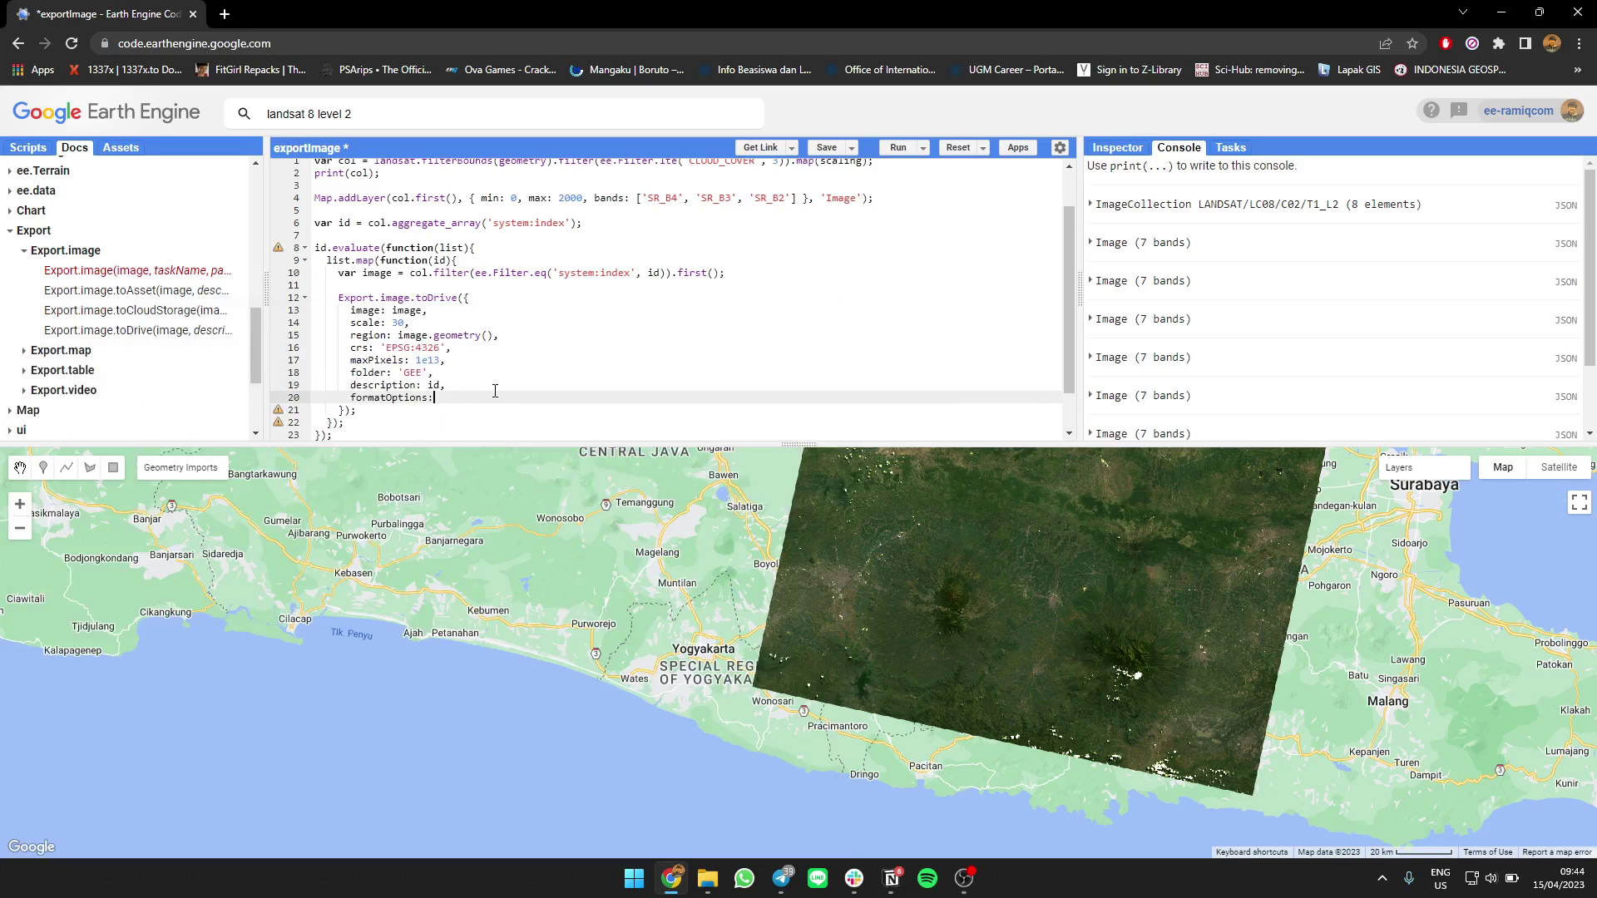
type(" {")
key("Return")
type("cl")
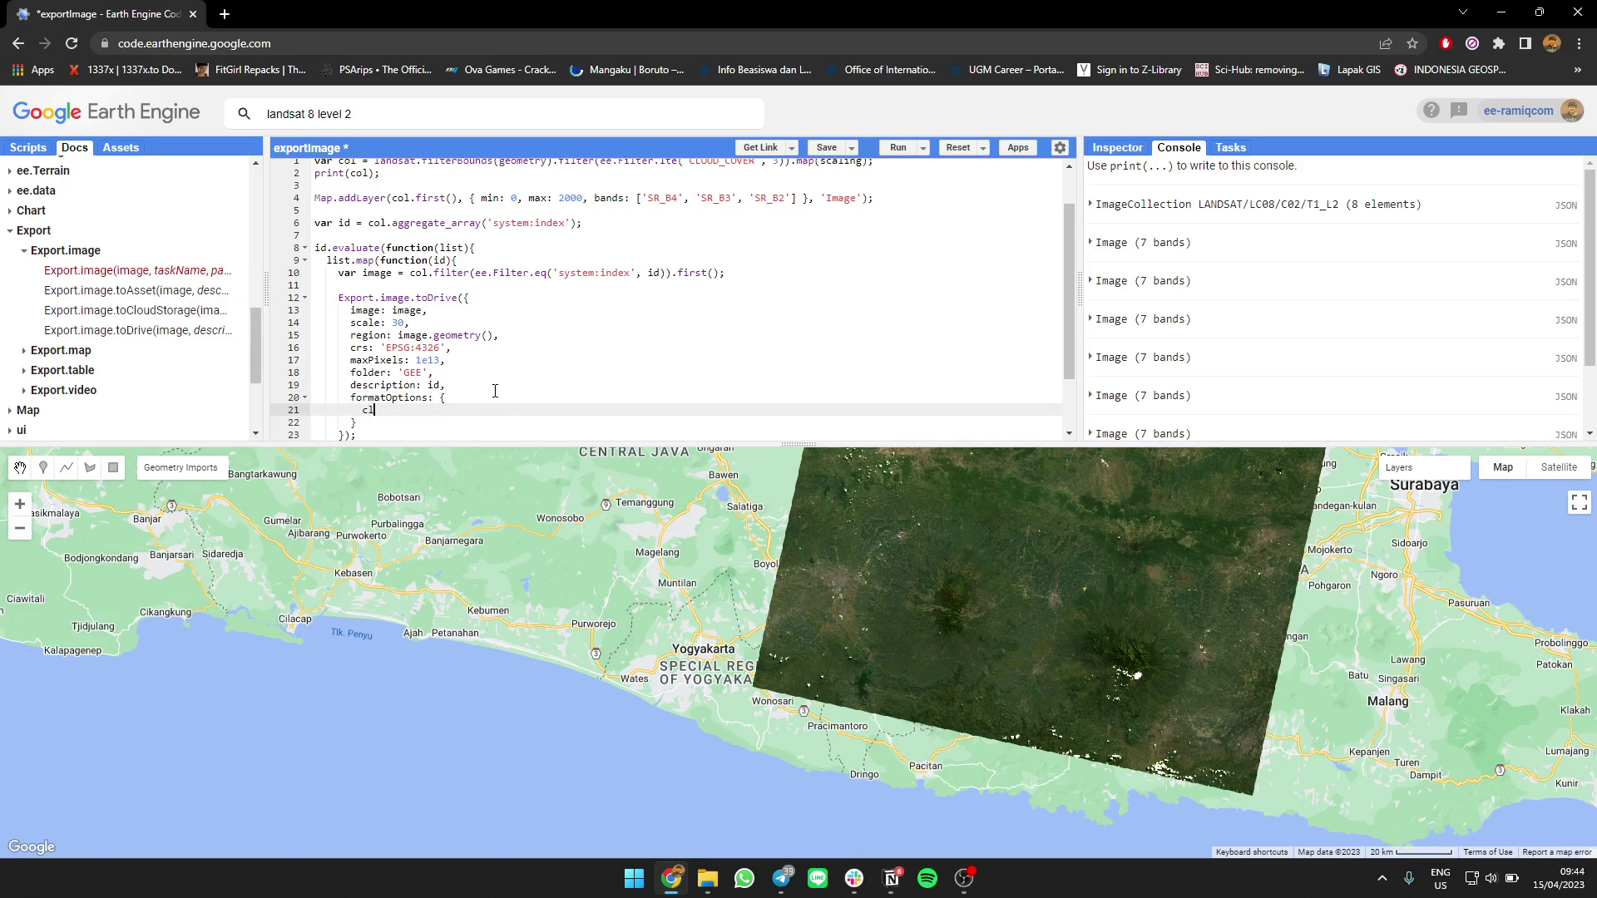
type("oudOptimize")
type("d: true")
key("ctrl+Return")
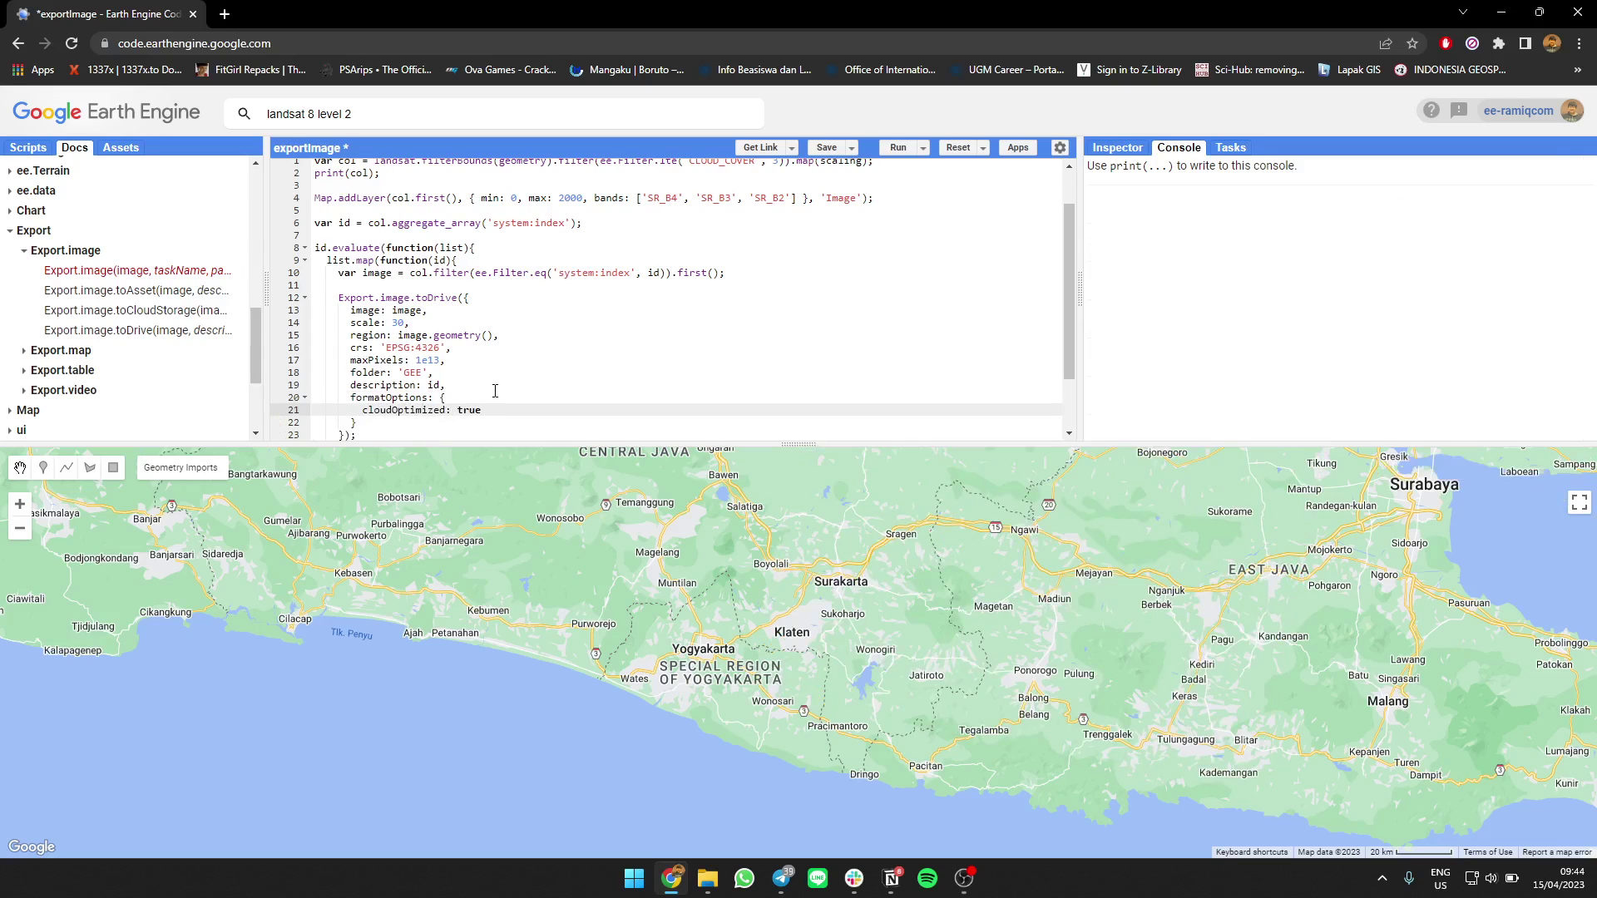
Step: Show the Tasks list of unsubmitted LC08 exports and enlarge the code editor area
left_click(1230, 148)
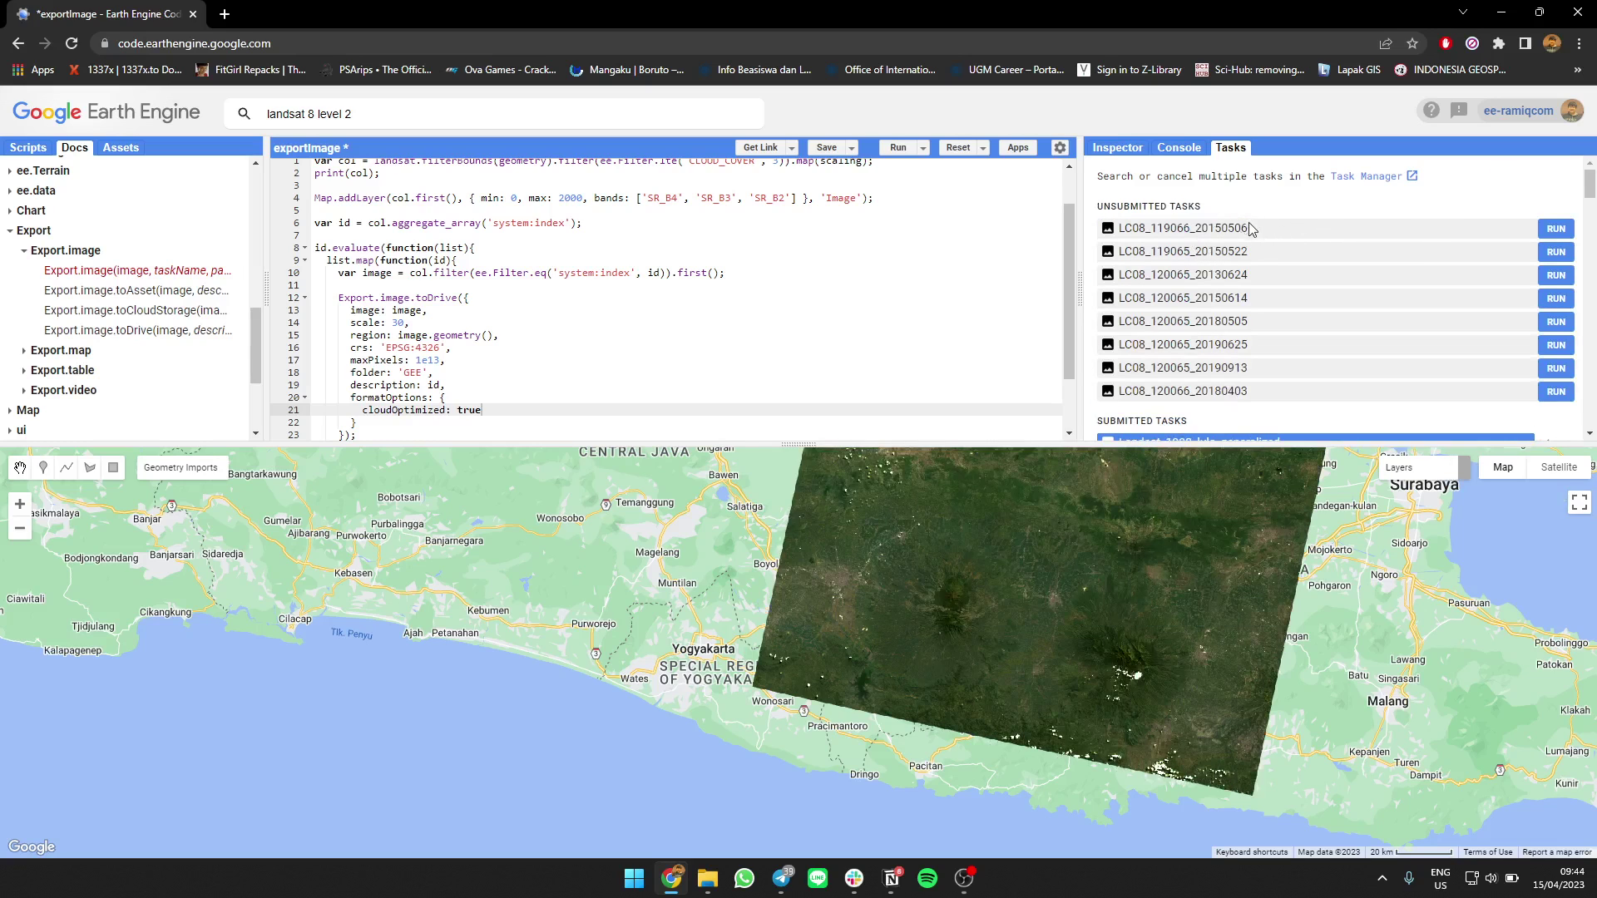
scroll(1338, 245, "down", 1)
scroll(1339, 246, "up", 1)
scroll(724, 286, "down", 2)
scroll(723, 291, "up", 3)
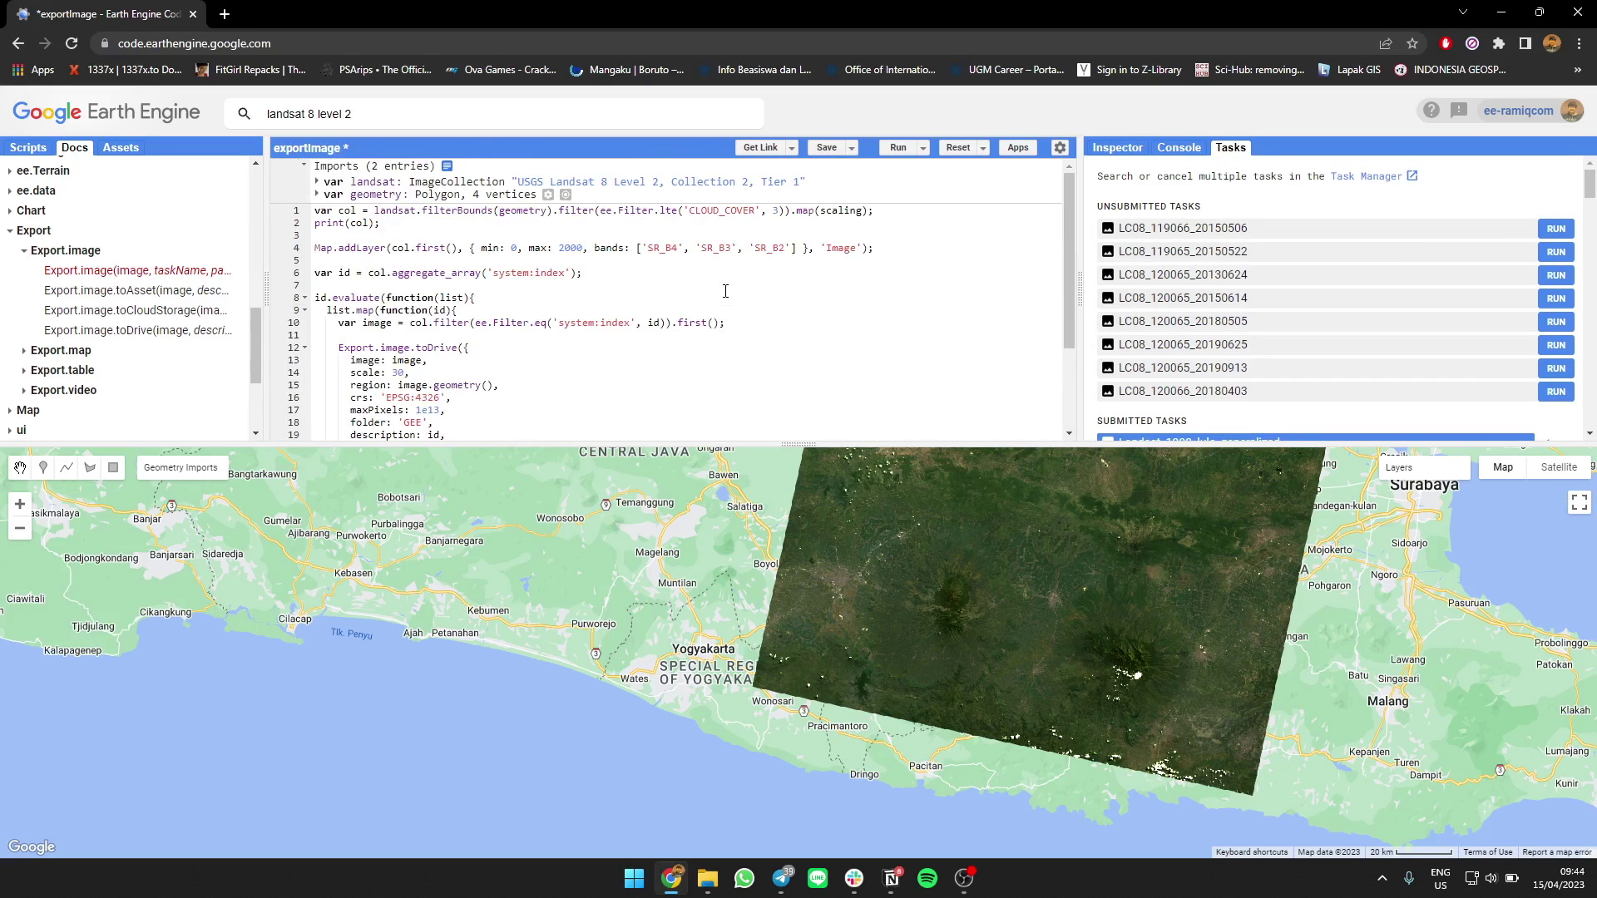
scroll(723, 290, "down", 3)
left_click_drag(897, 445, 874, 543)
scroll(796, 402, "up", 1)
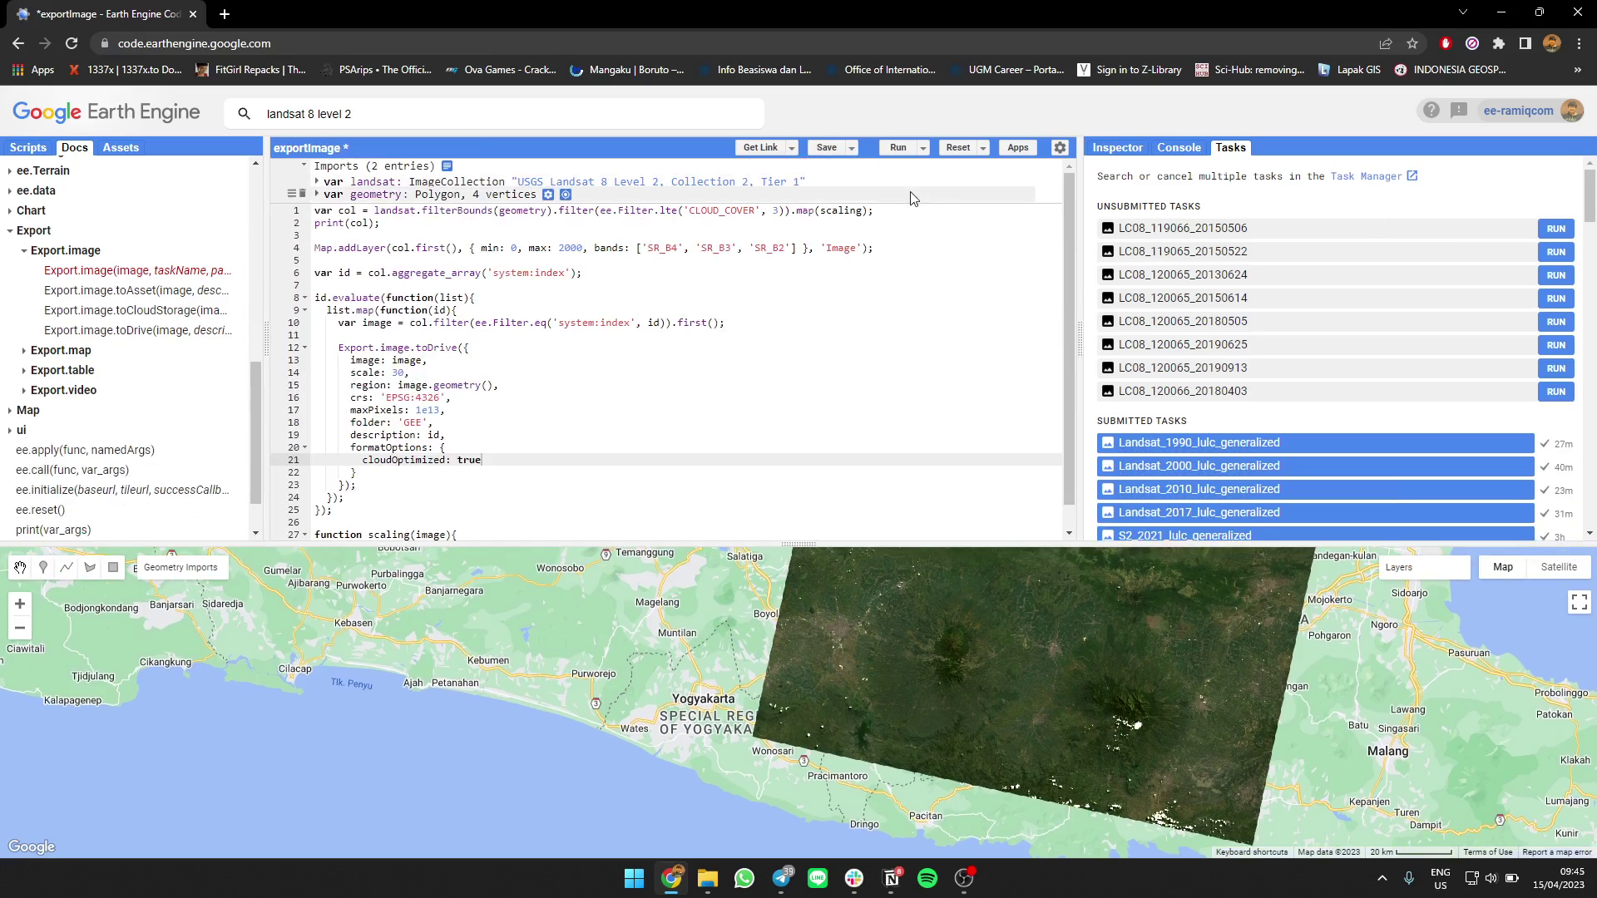
Step: Raise the CLOUD_COVER filter from 3 to 5 and re-run to list more export tasks
left_click(769, 210)
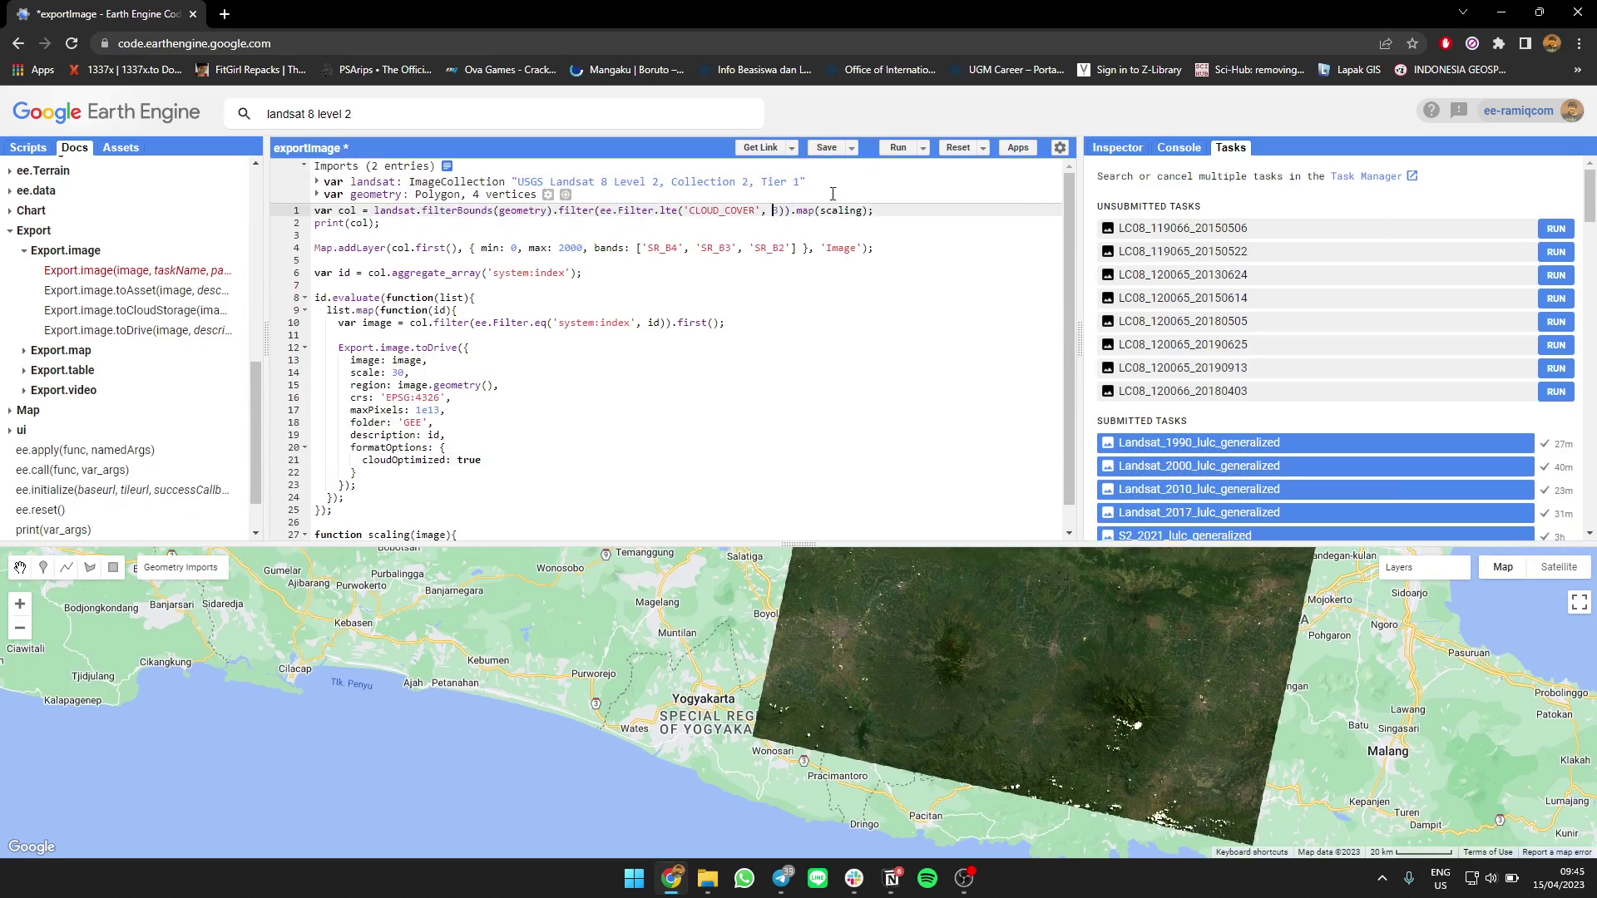
type("5")
key("ctrl+Return")
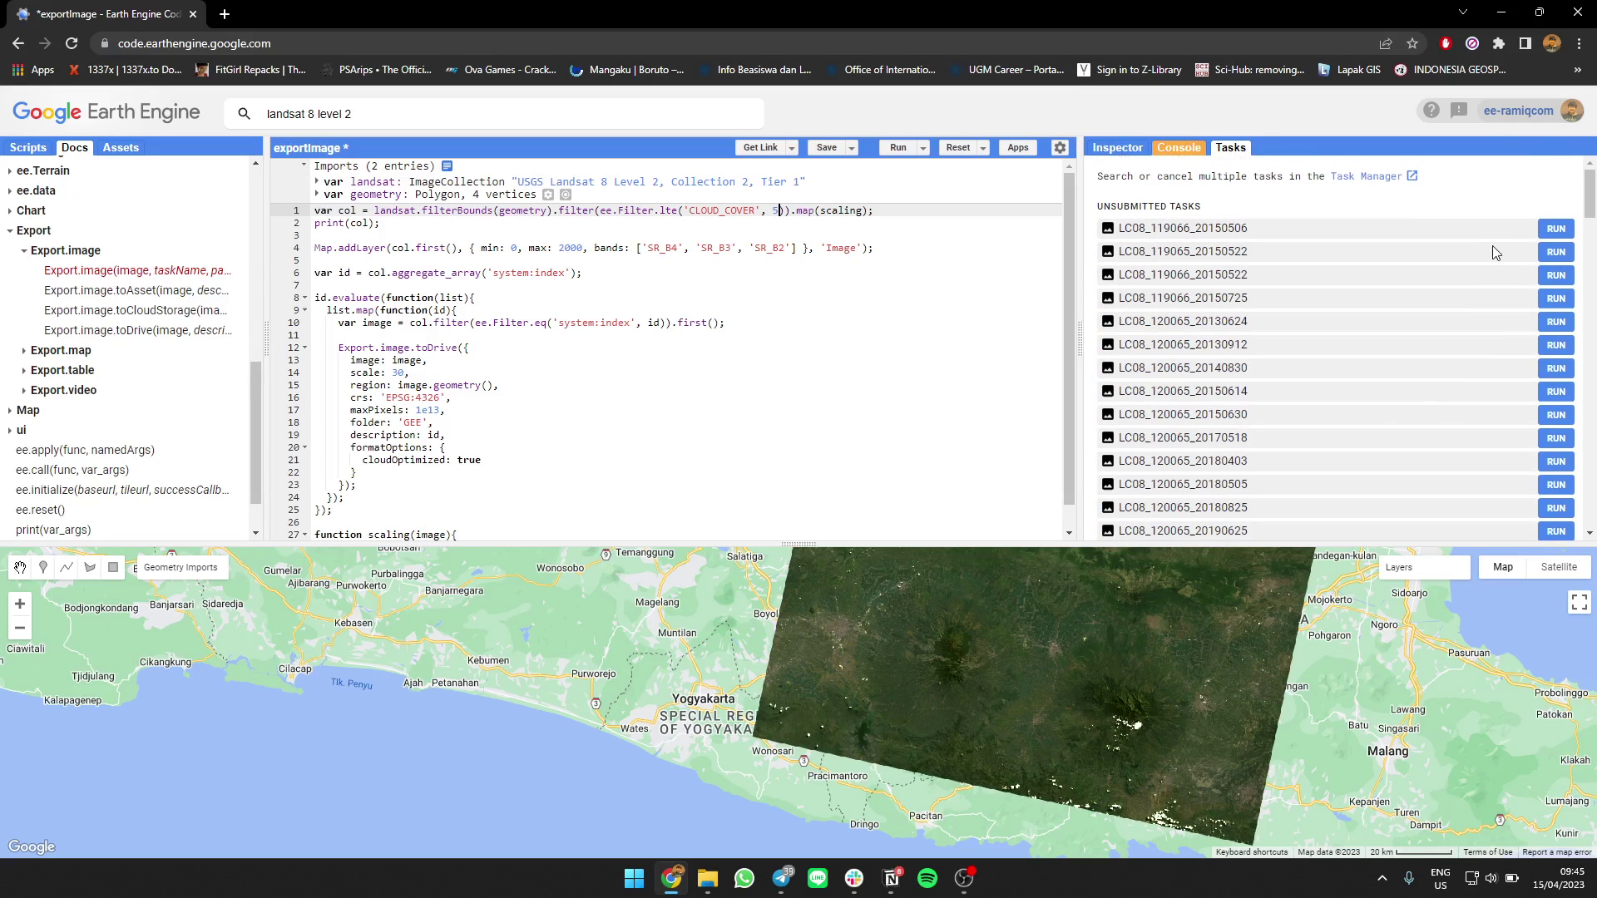
left_click(1552, 230)
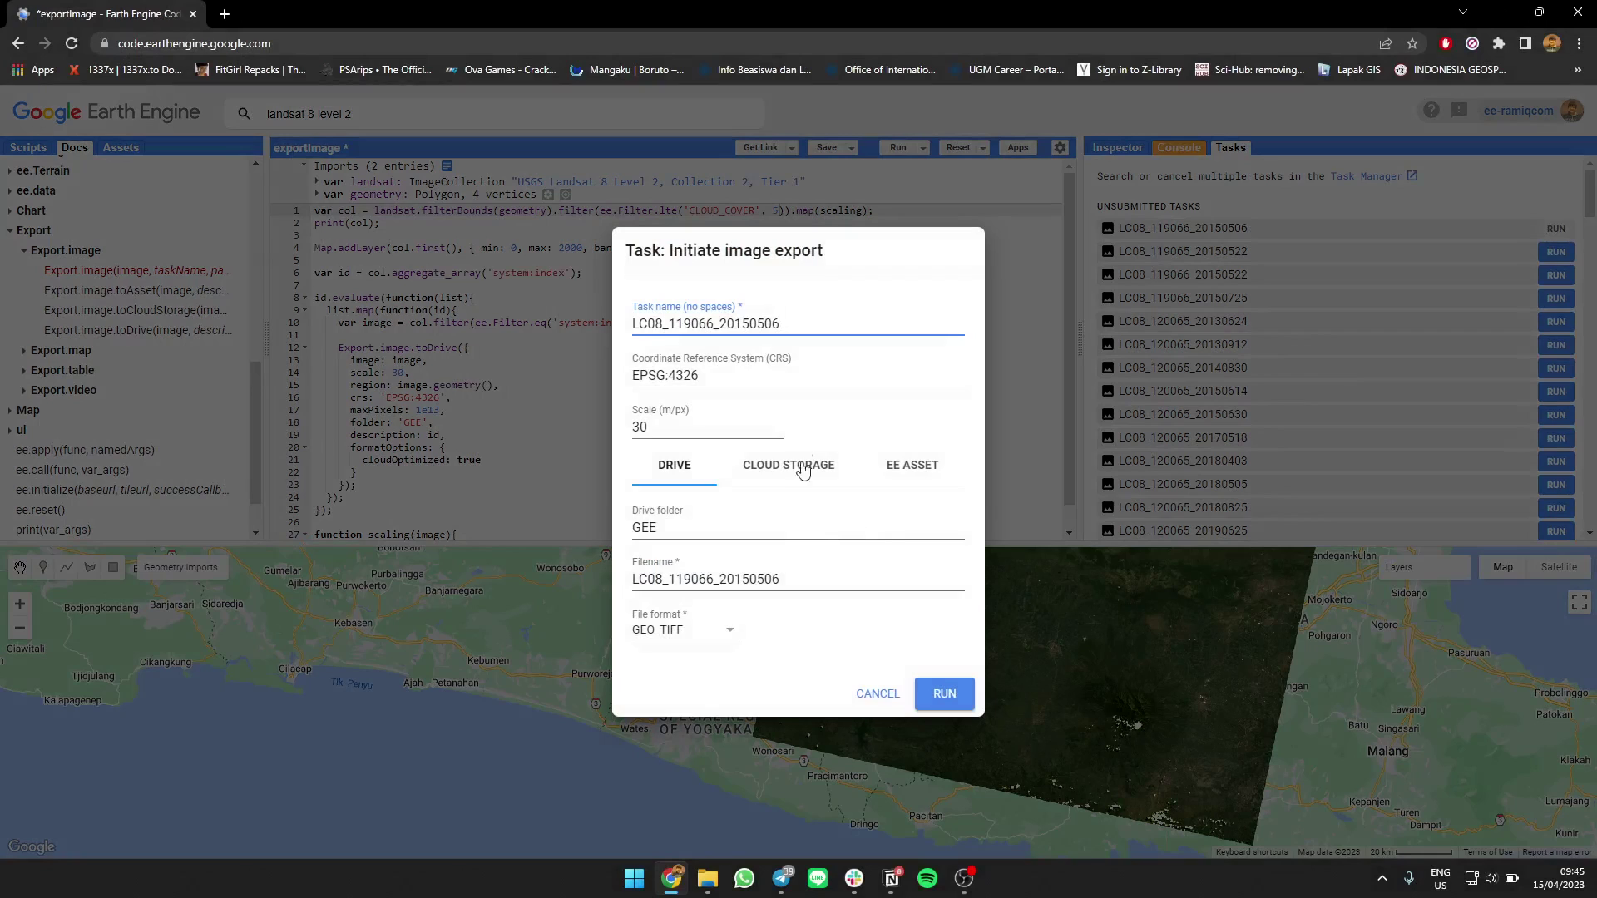
left_click(863, 687)
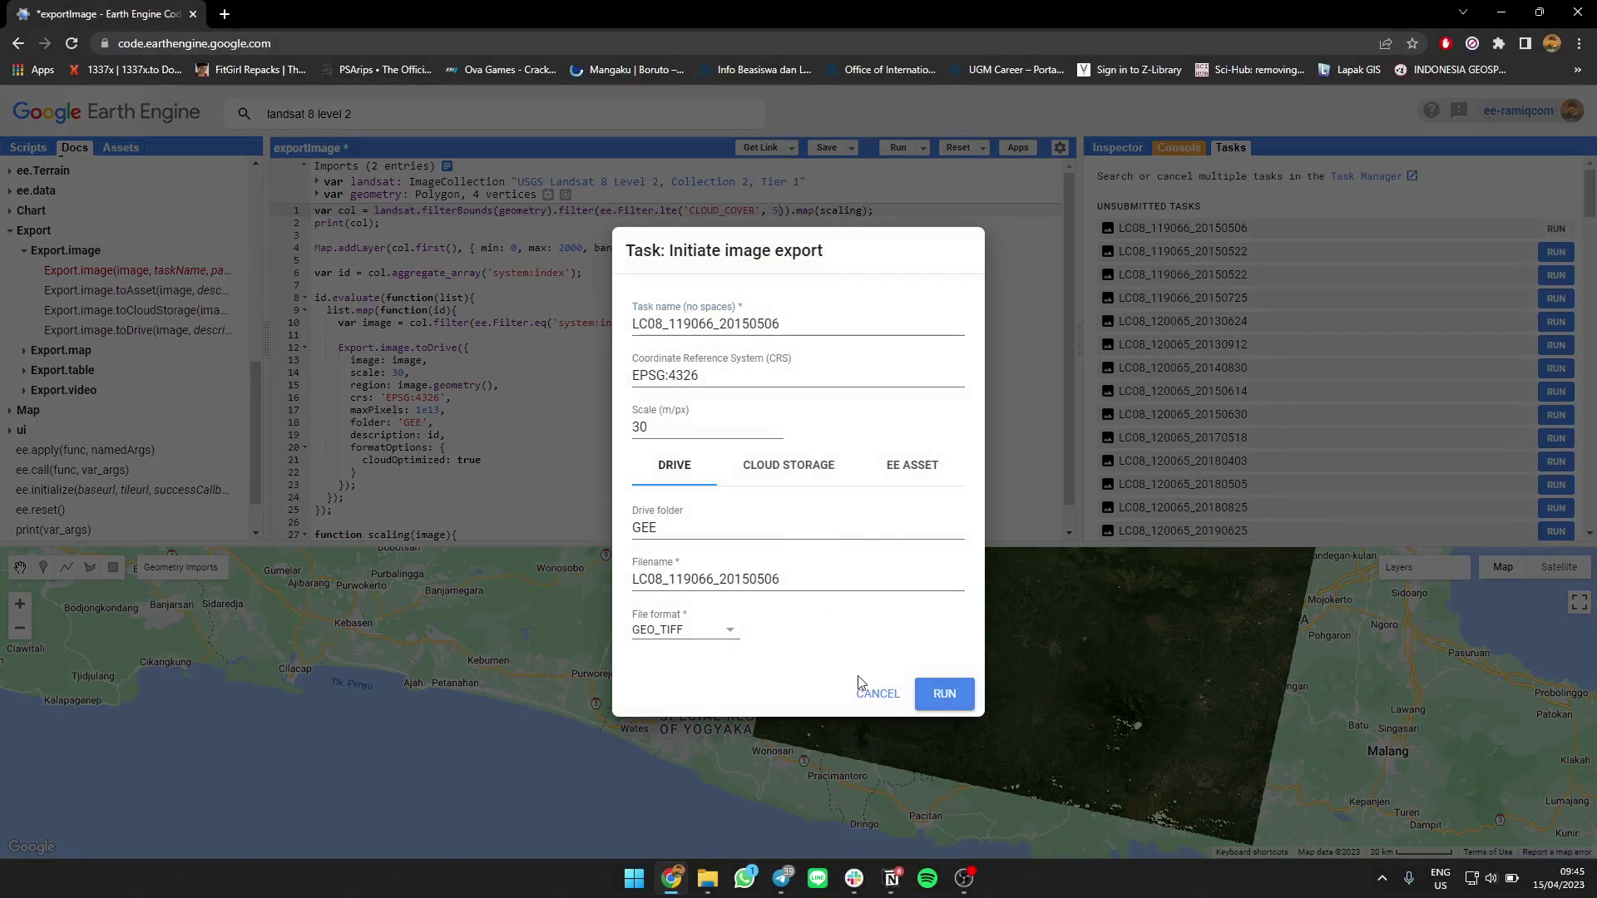